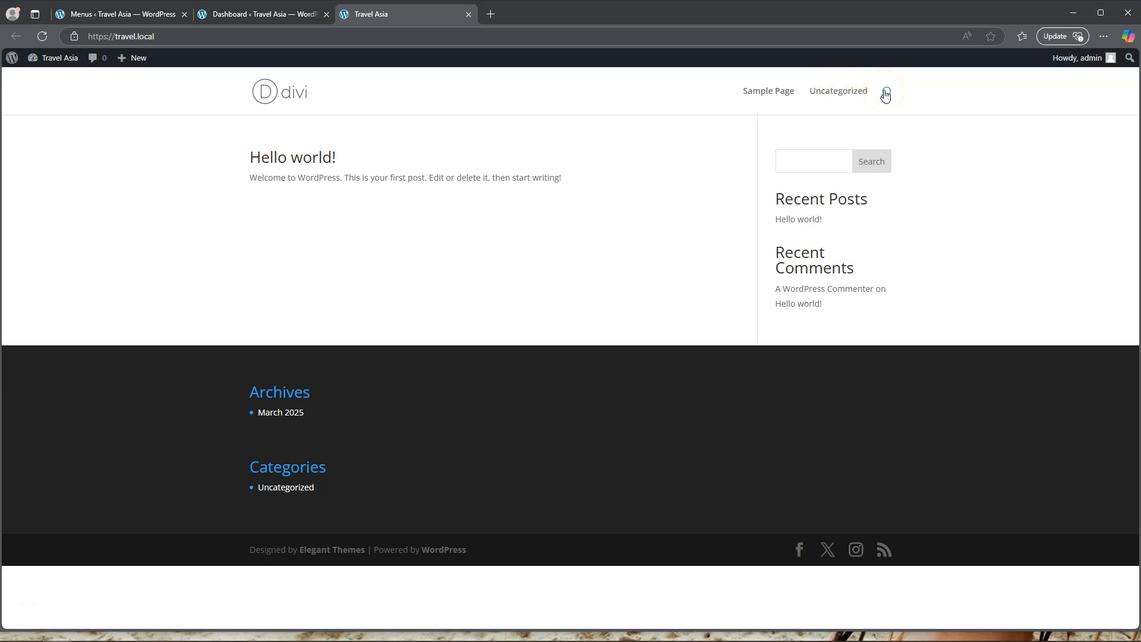
Switch to the WordPress dashboard of the Travel Asia site and open Divi's Theme Builder.
click(246, 17)
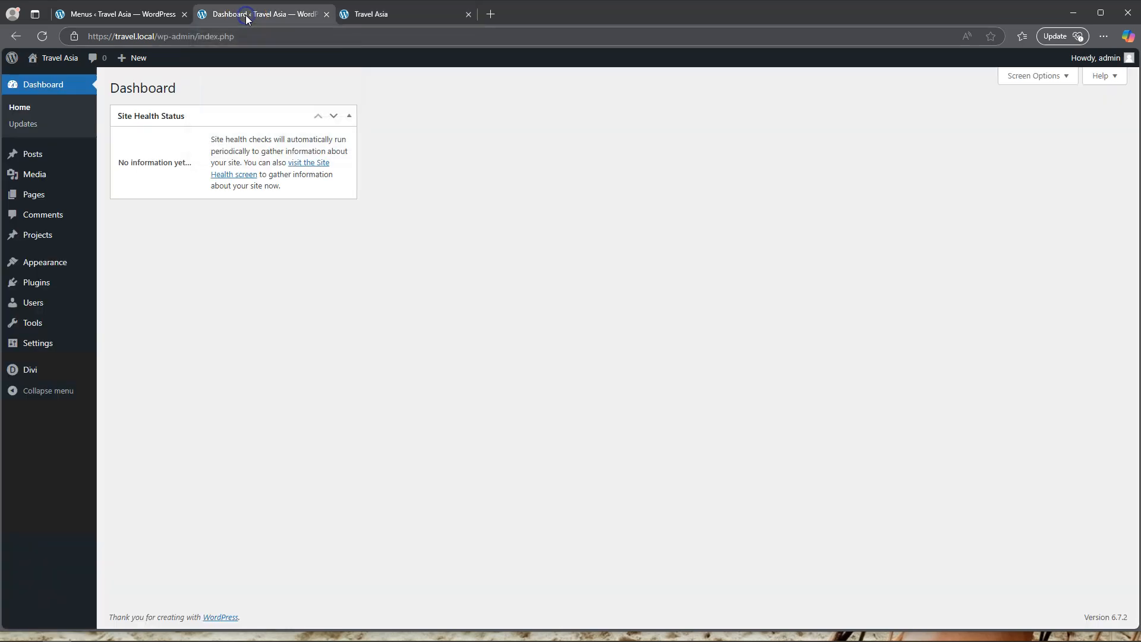
mouse_move(41, 369)
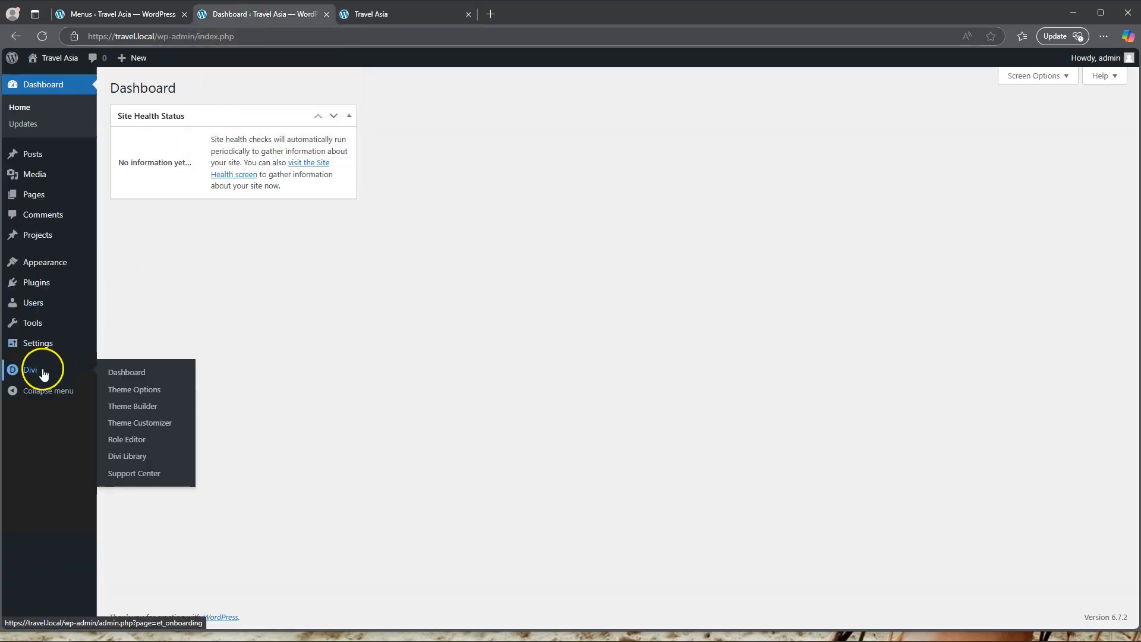
click(139, 390)
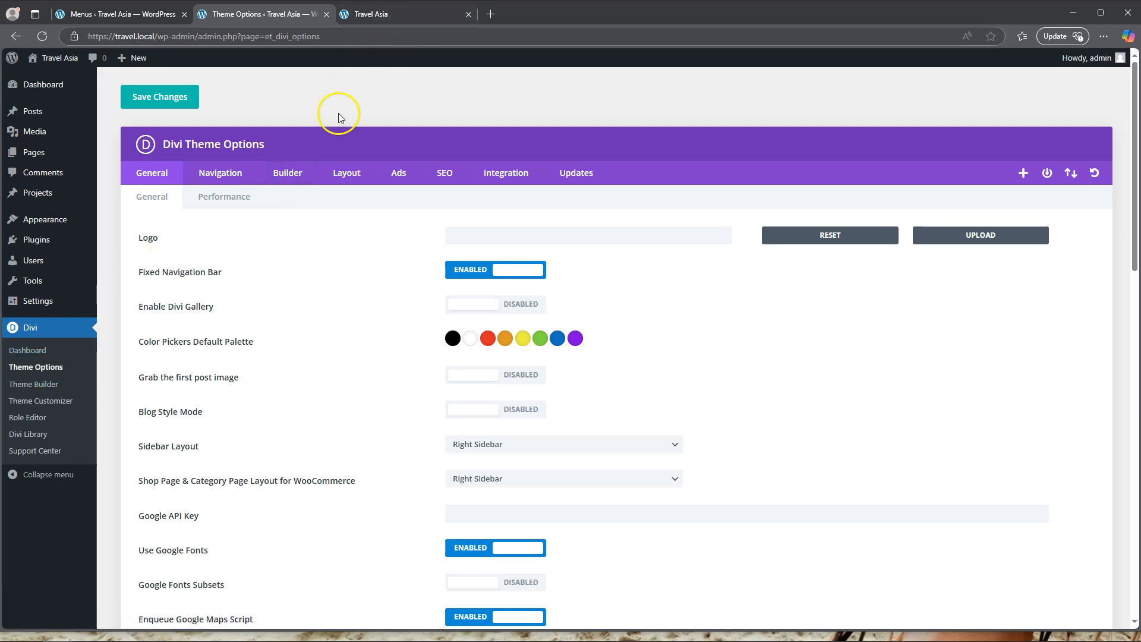
click(40, 385)
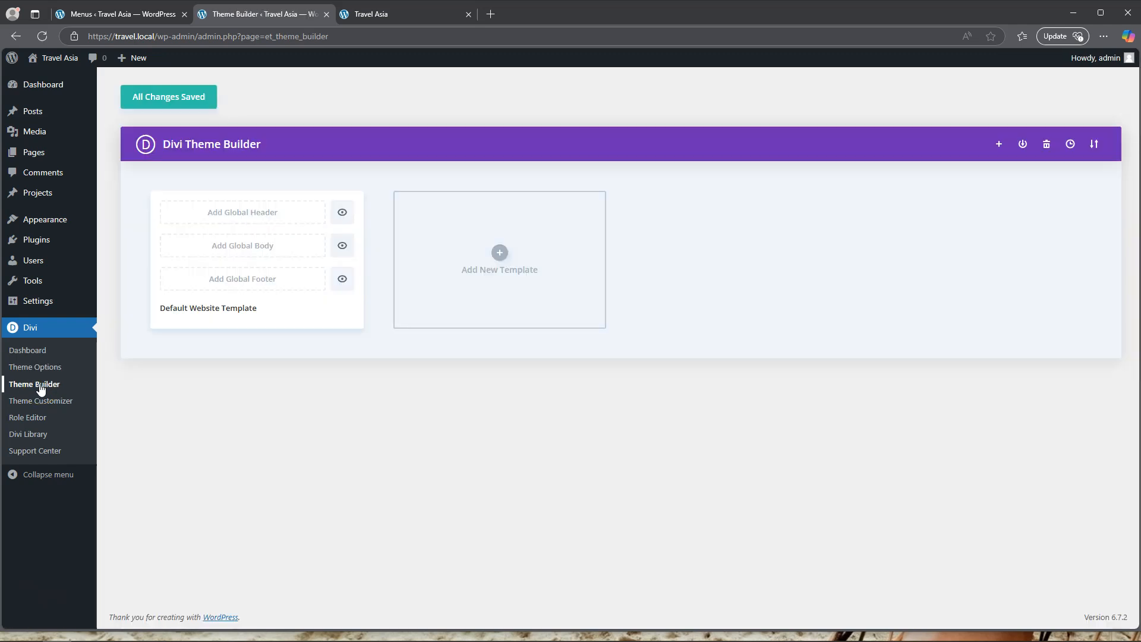
click(500, 252)
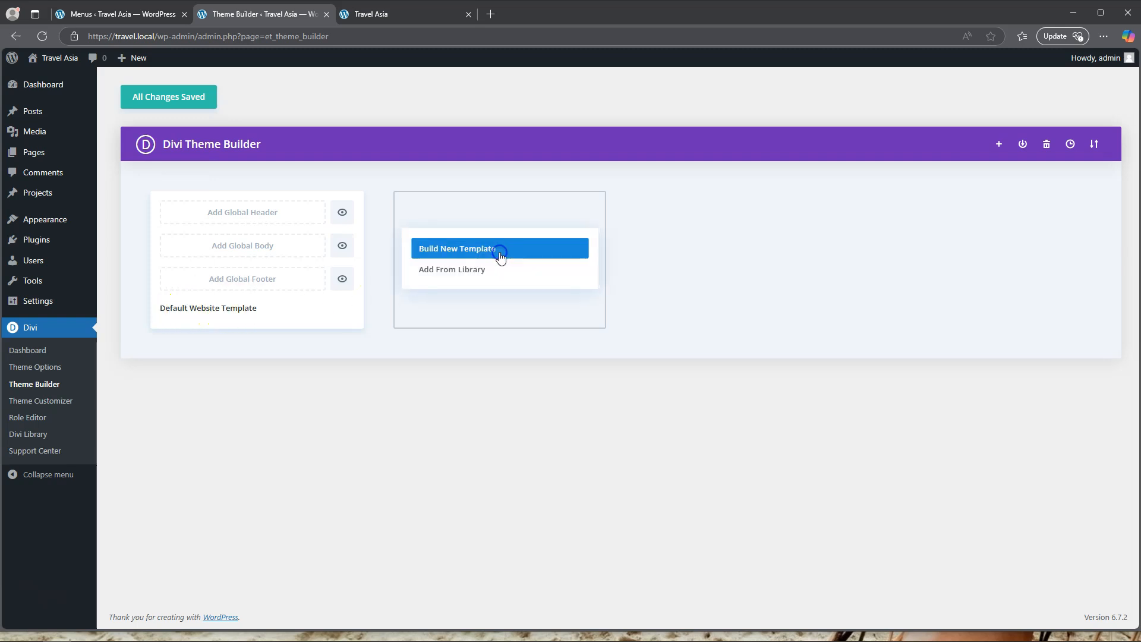
click(463, 257)
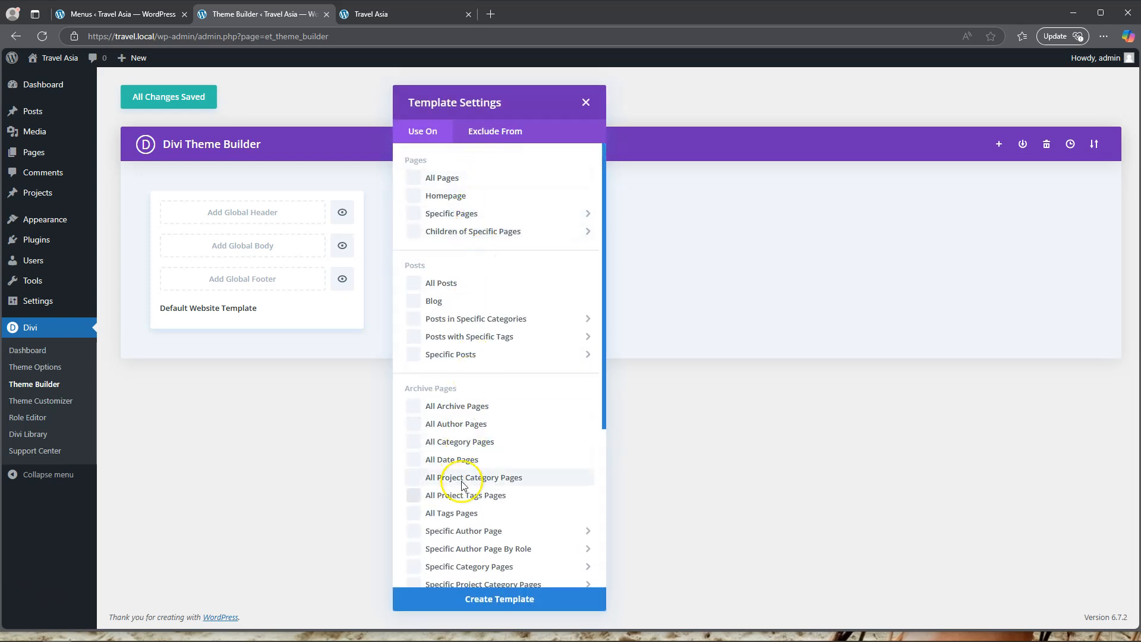
click(587, 103)
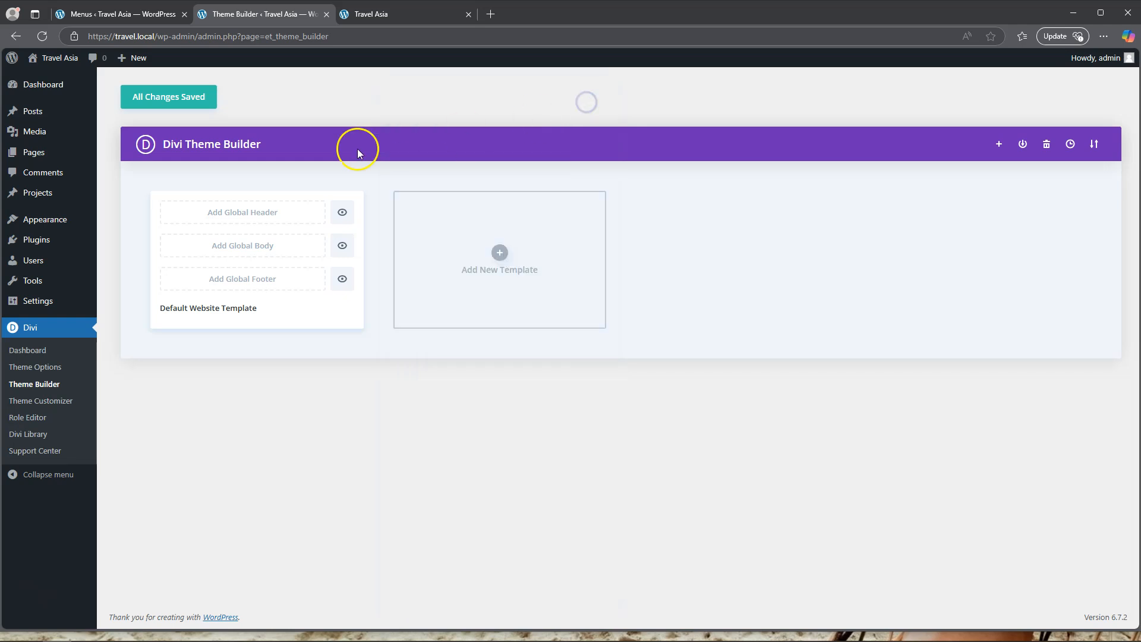
Build a new global header for the default website template and insert a three-column row with a wide middle column.
click(265, 218)
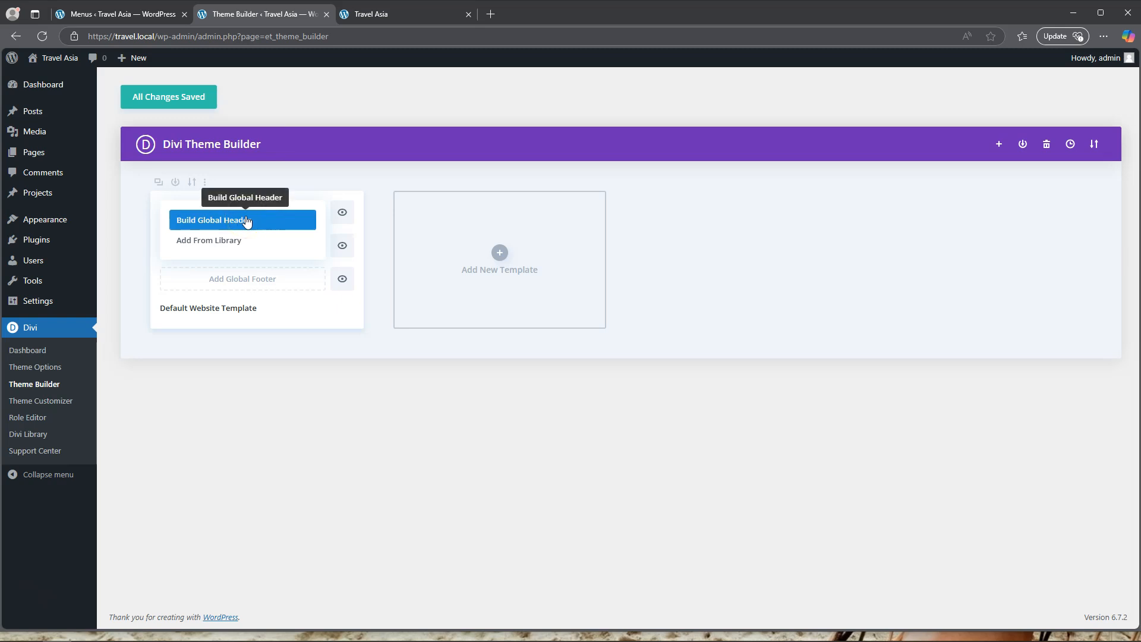
click(232, 222)
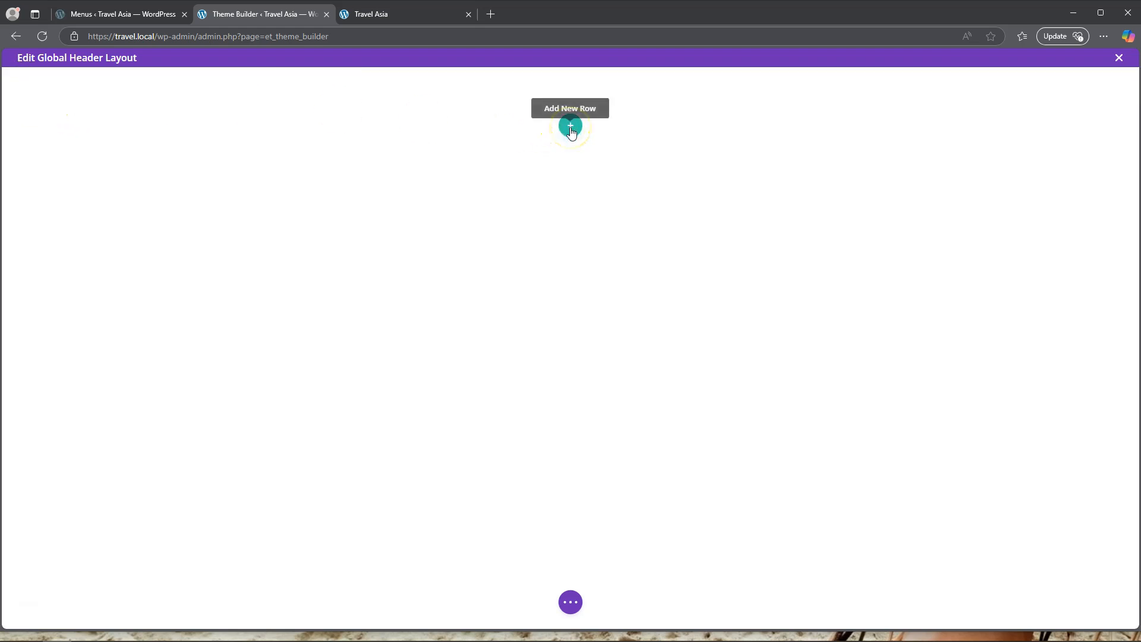
click(571, 128)
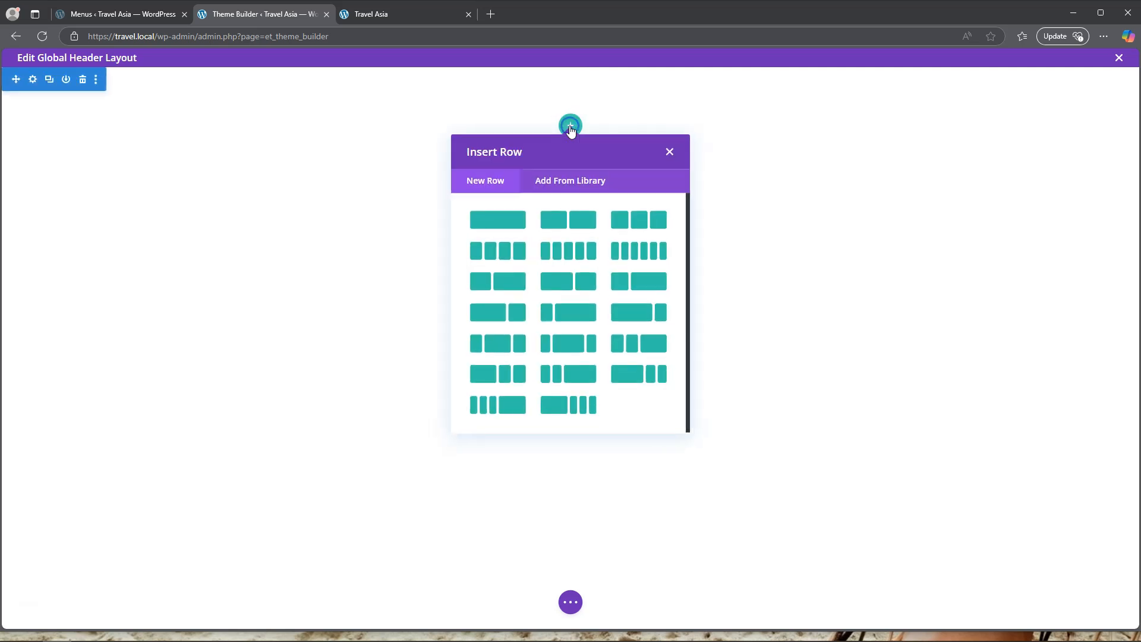
click(504, 200)
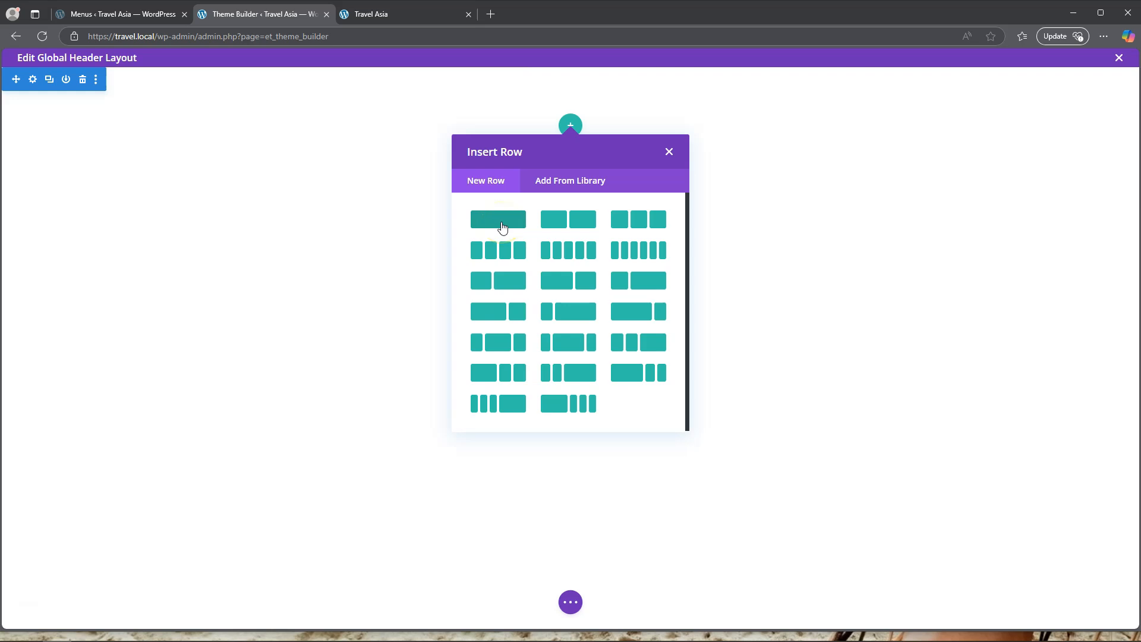
click(634, 223)
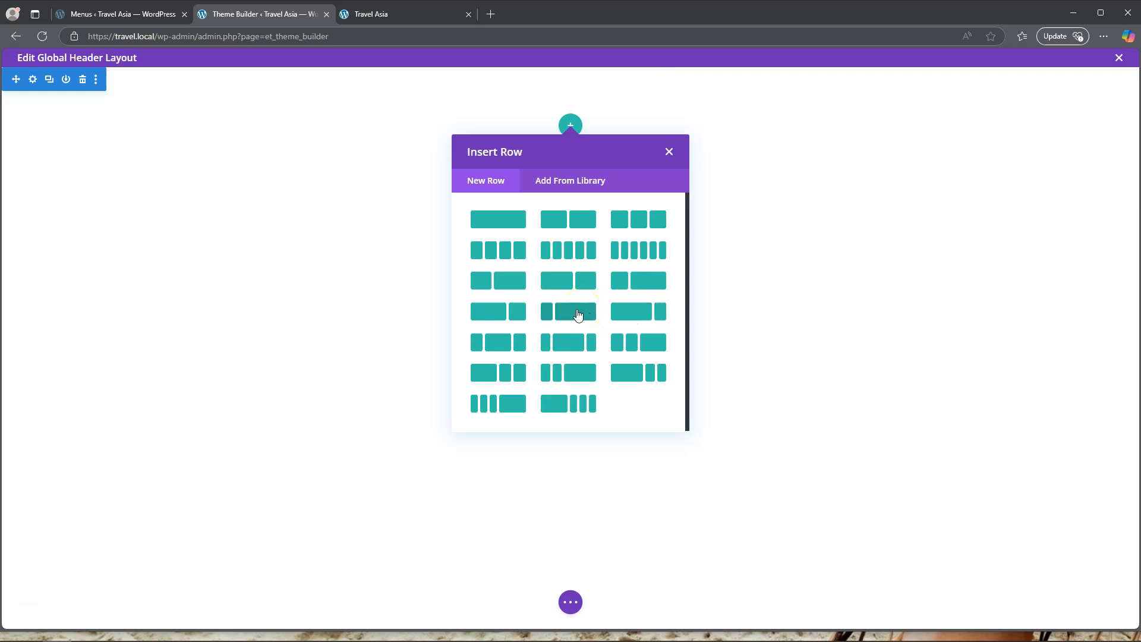
click(498, 347)
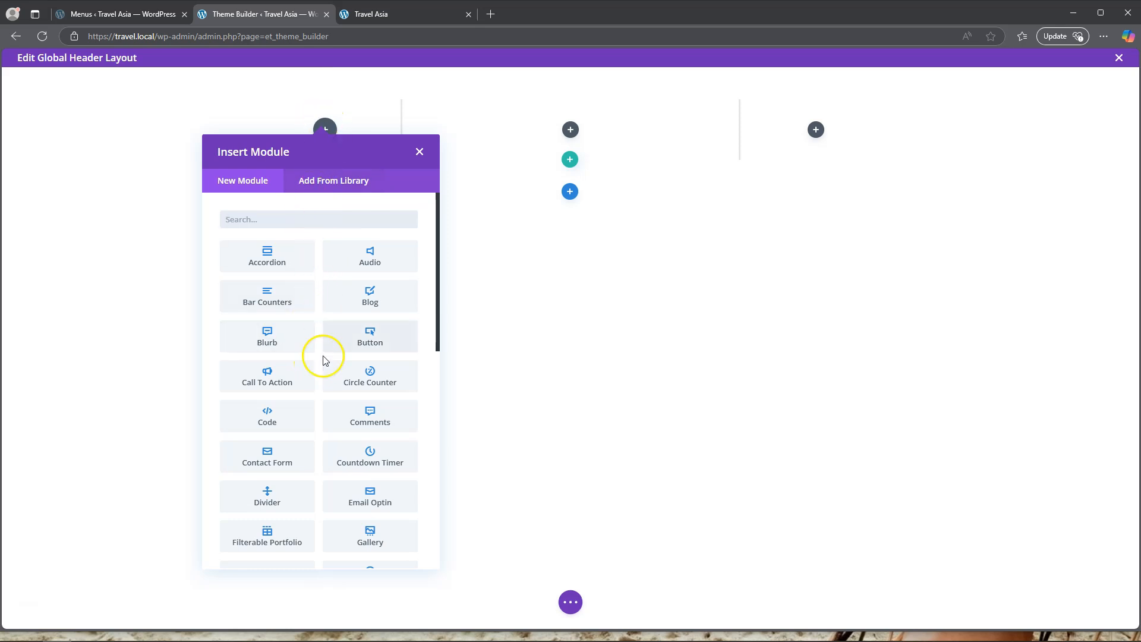
Add an Image module with the Travel Asia logo from the media library to the row's first column.
scroll(321, 362, down, 5)
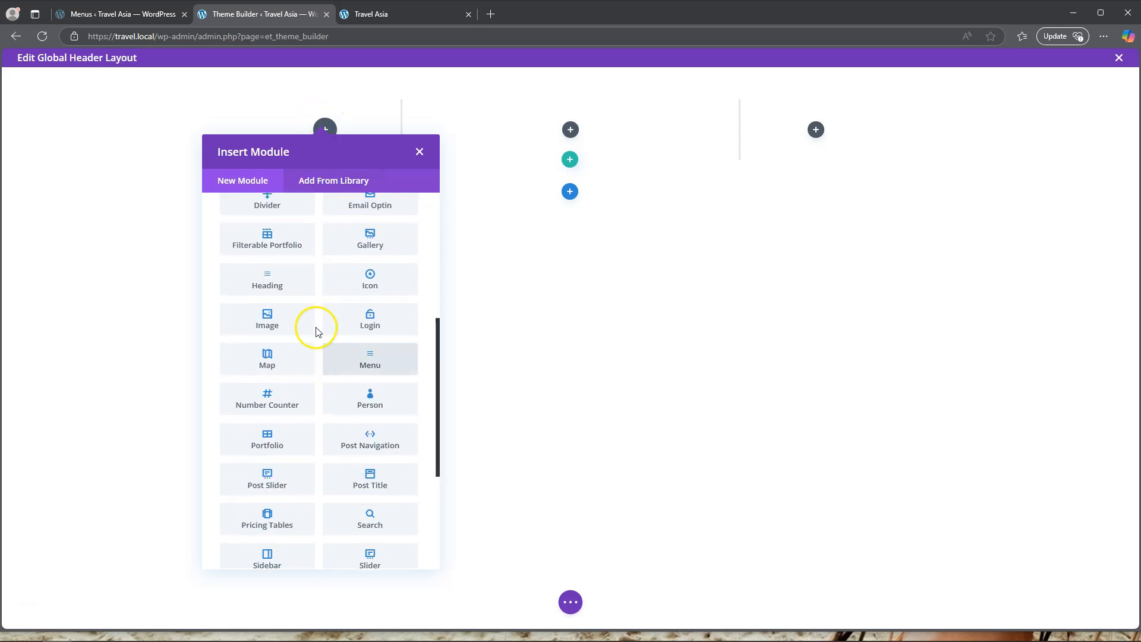
scroll(314, 327, up, 2)
click(268, 382)
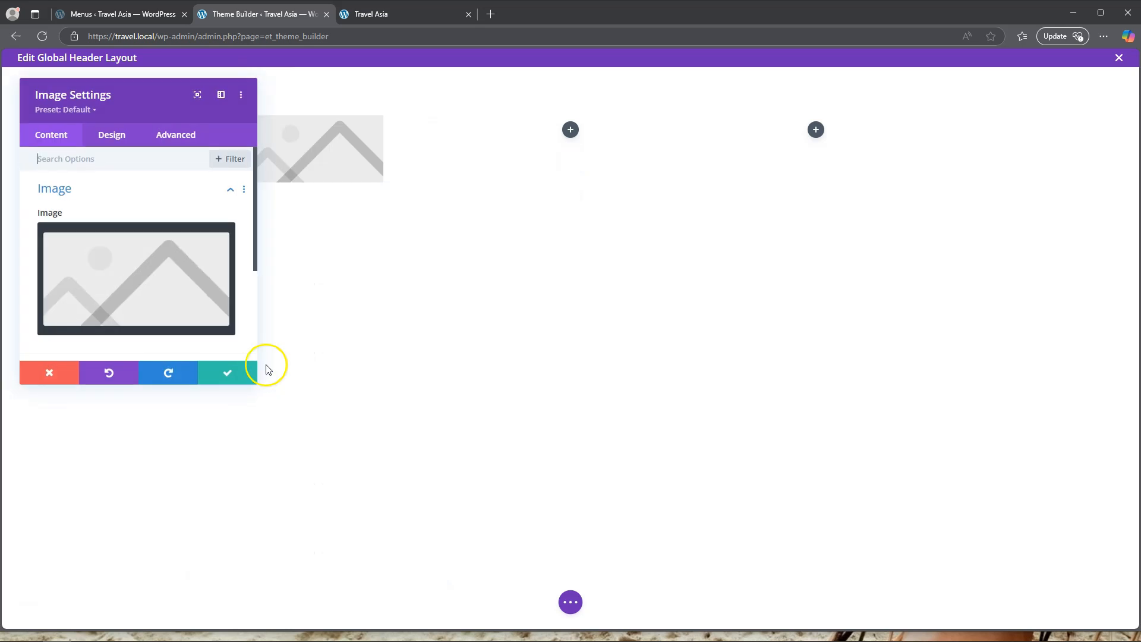
click(112, 271)
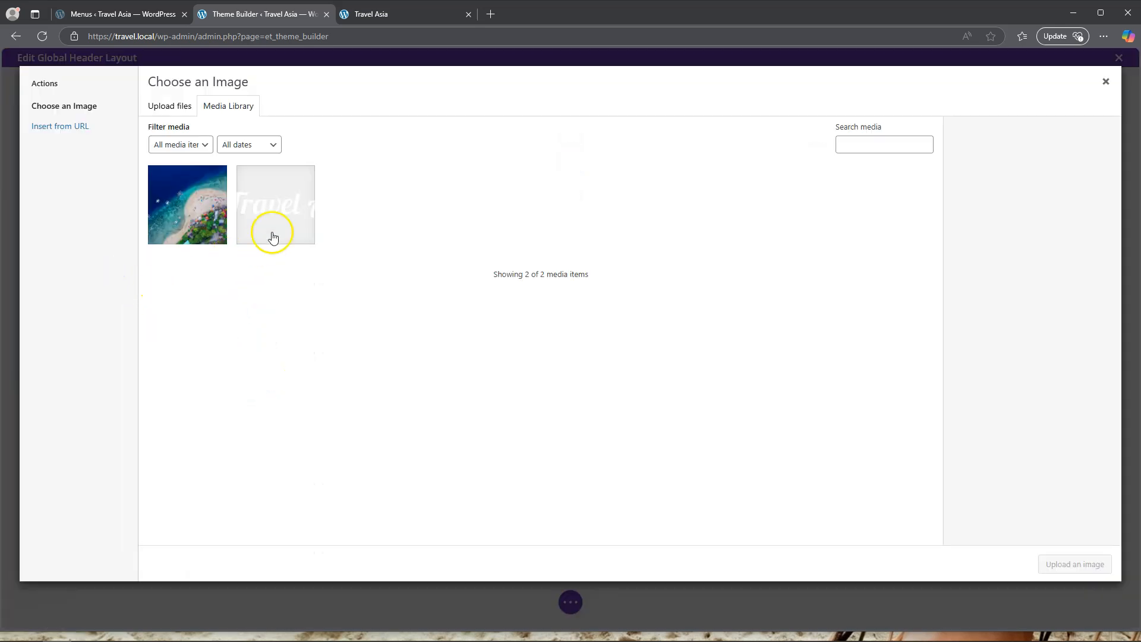
click(273, 212)
click(1076, 565)
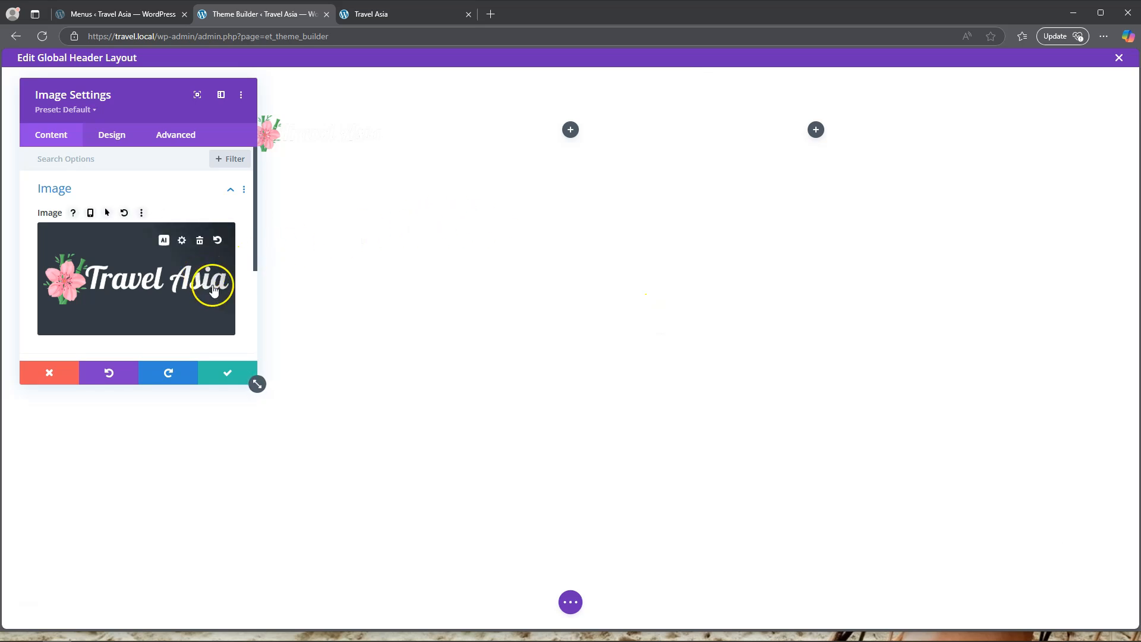
click(229, 374)
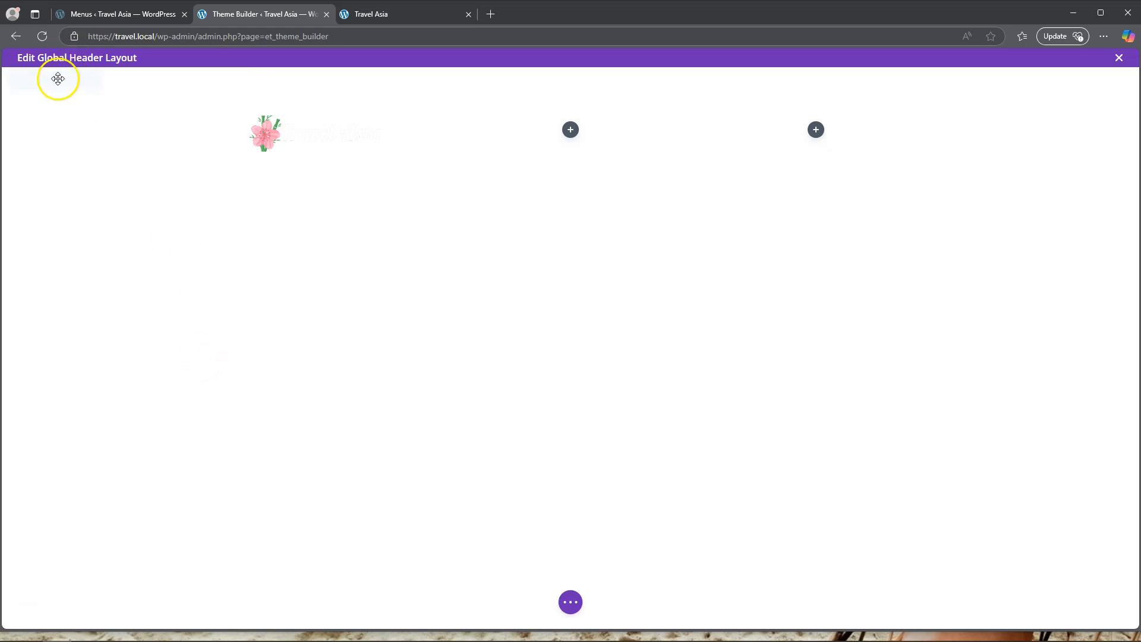
Set the header section's background to the dark blue colour #022268.
click(32, 80)
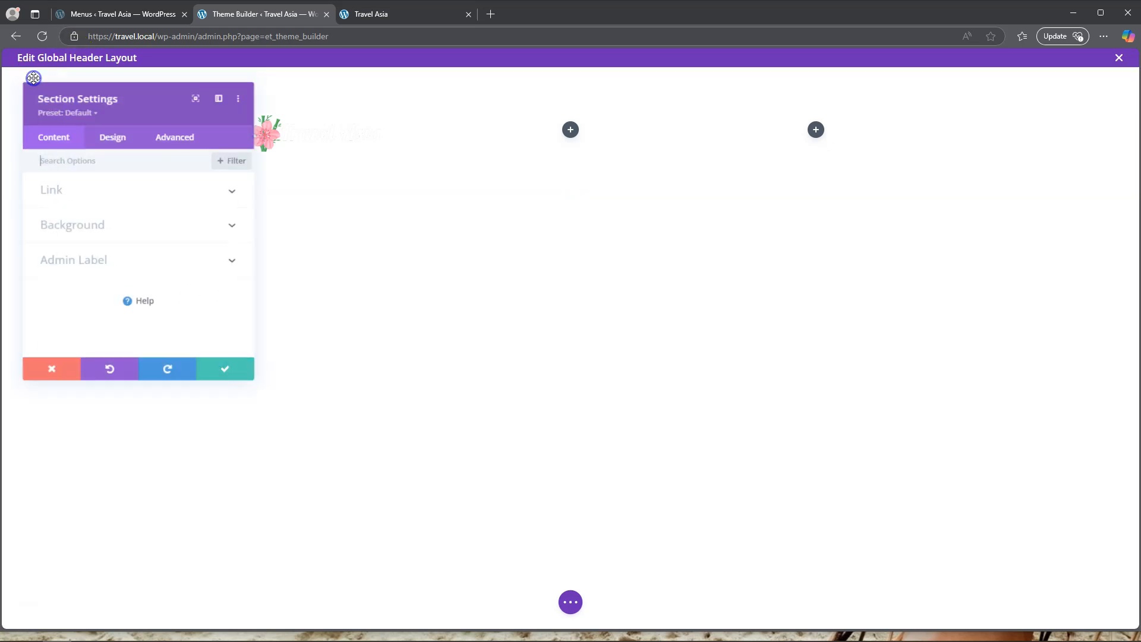
click(101, 225)
click(138, 281)
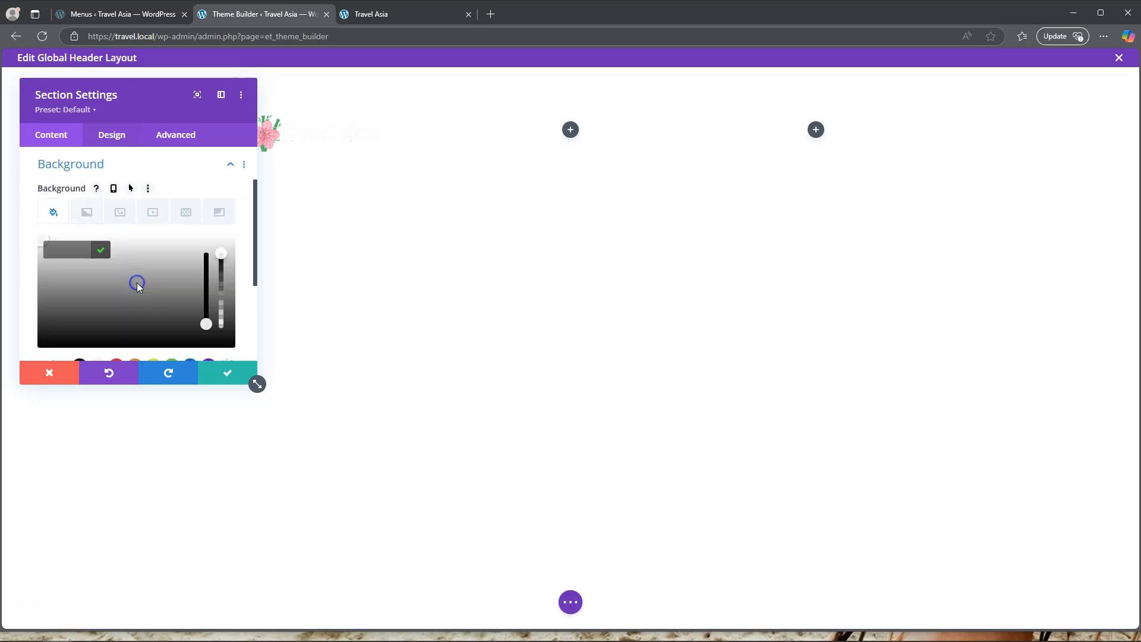
click(65, 249)
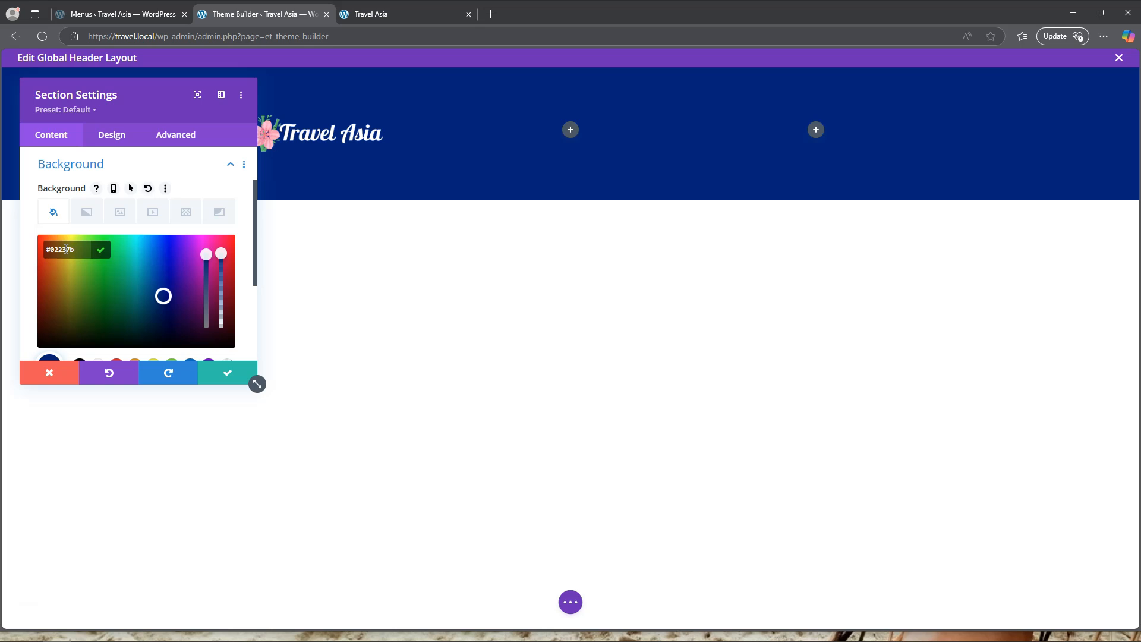
click(163, 296)
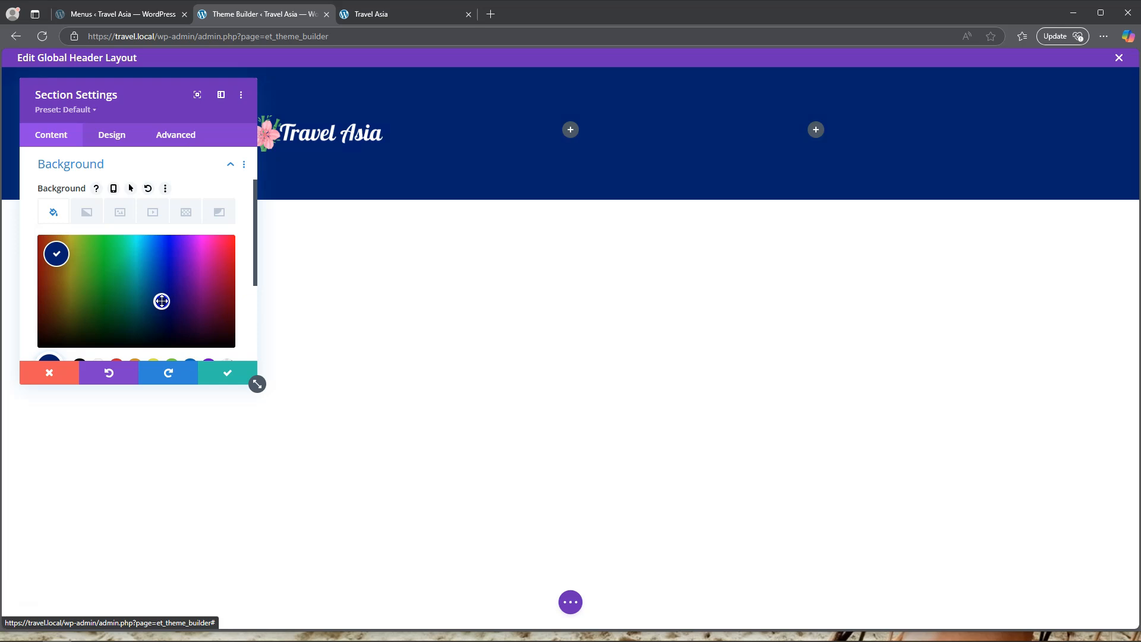
click(161, 303)
click(162, 302)
click(162, 302)
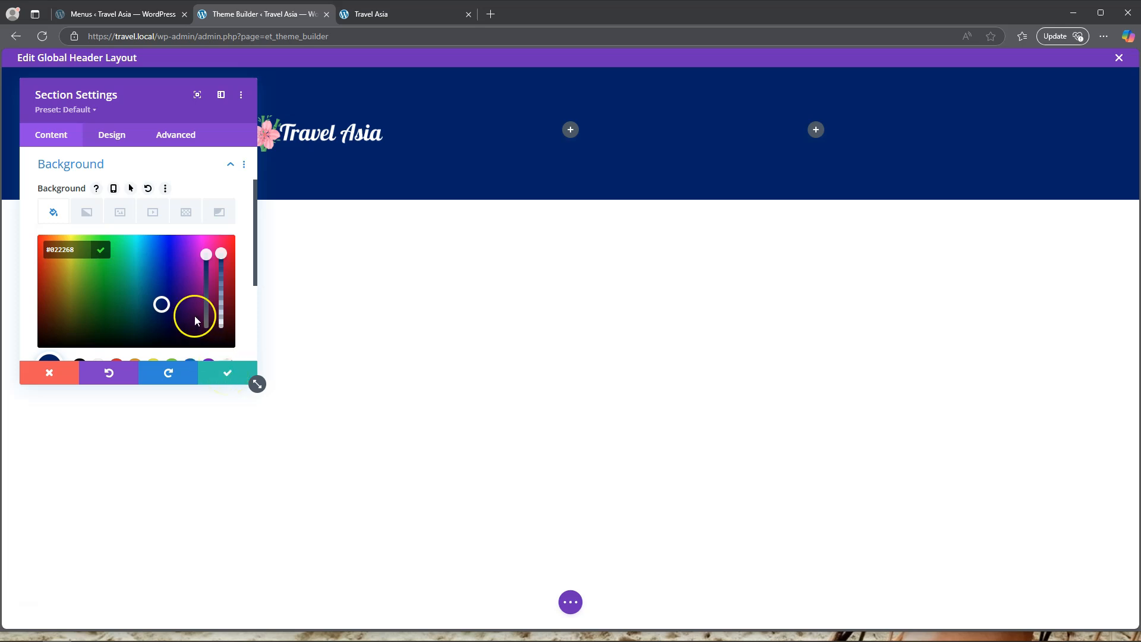
Set the header section's top and bottom margin and top and bottom padding to 0px.
drag(149, 89, 252, 257)
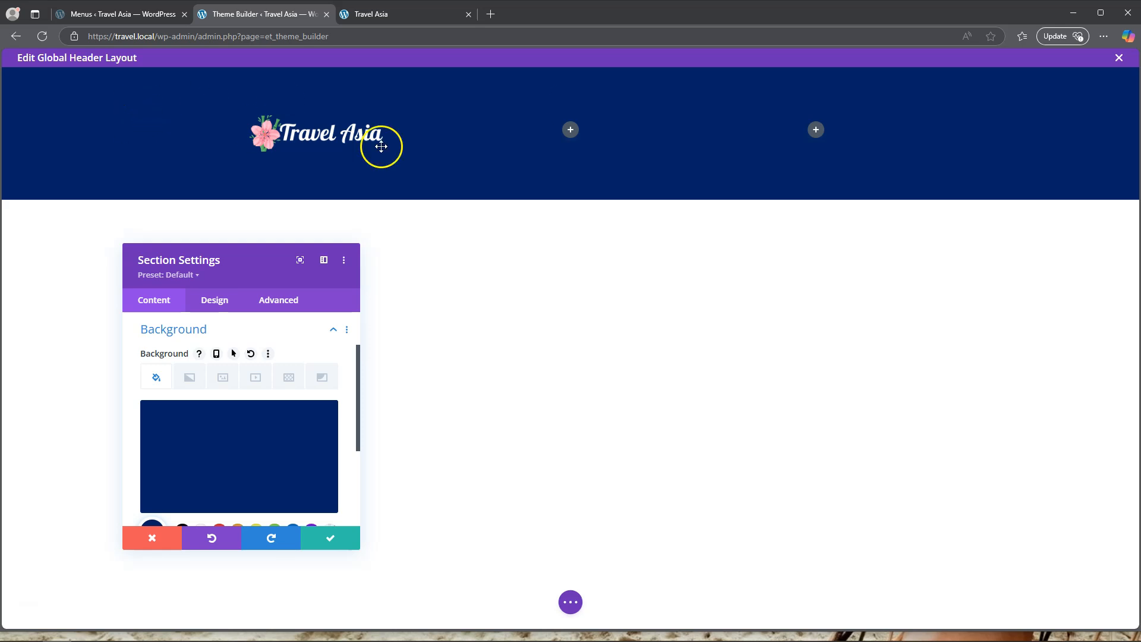
click(219, 300)
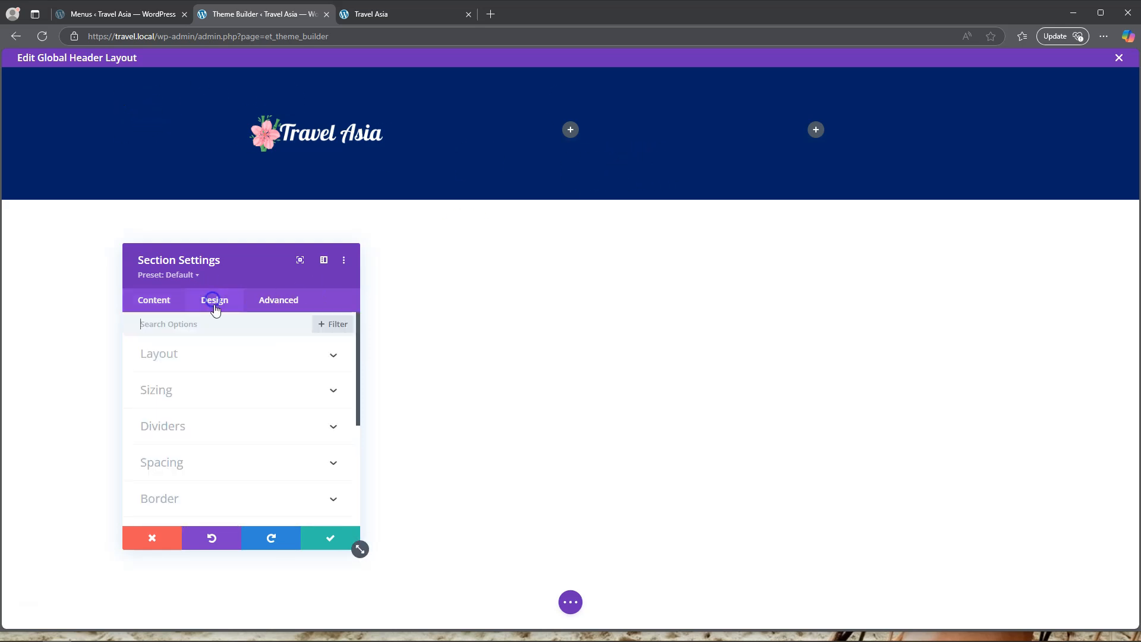
click(197, 462)
click(154, 372)
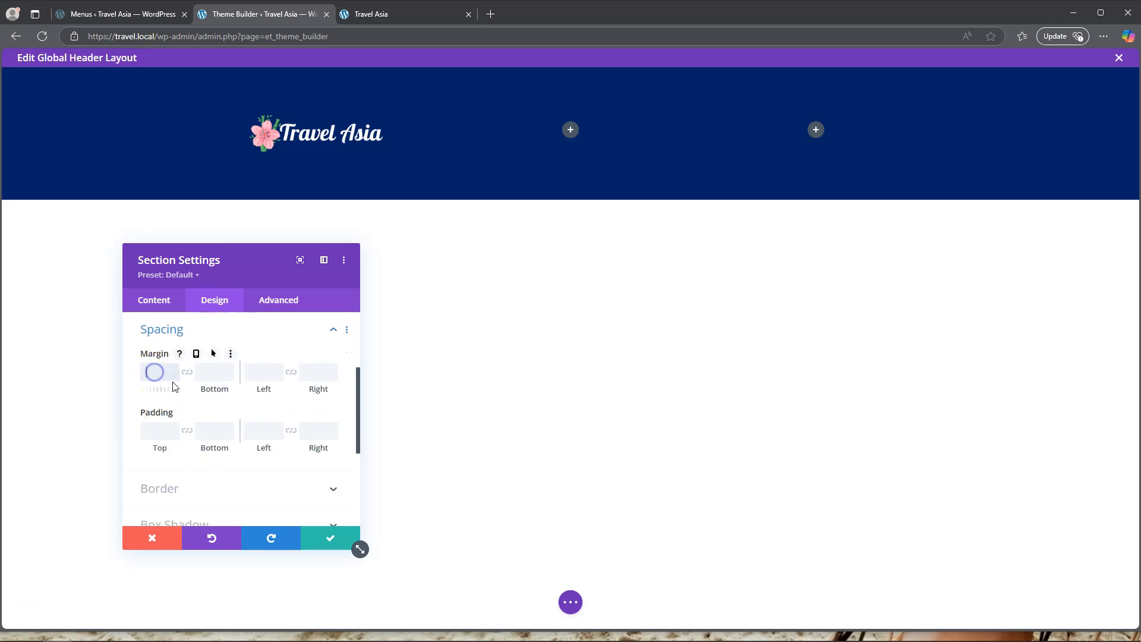
text(0)
click(208, 372)
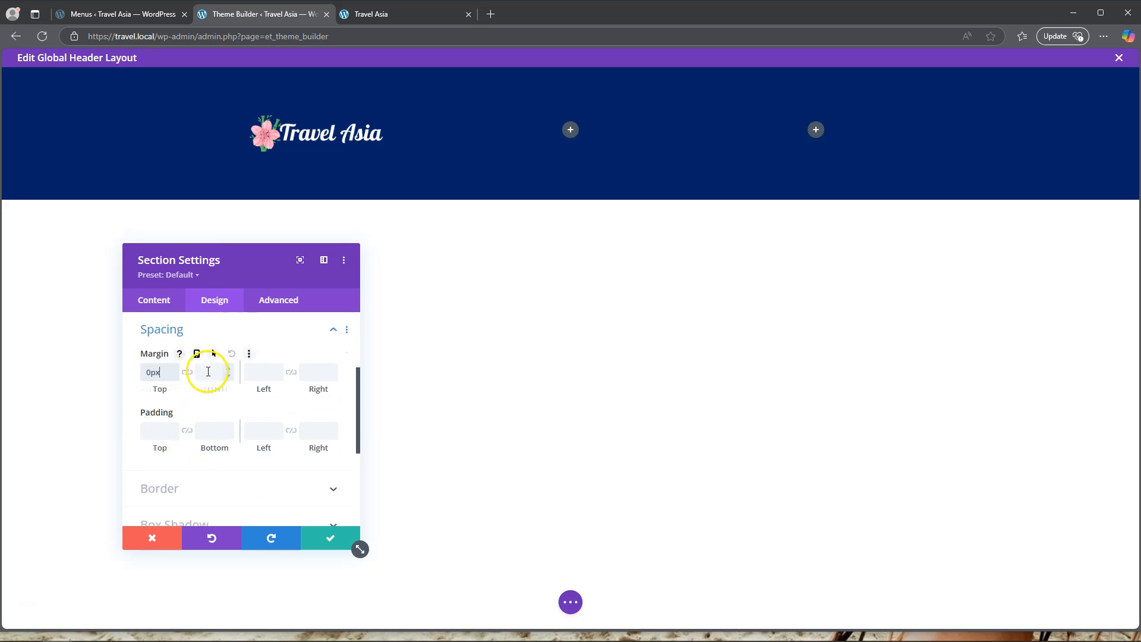
text(0)
click(207, 430)
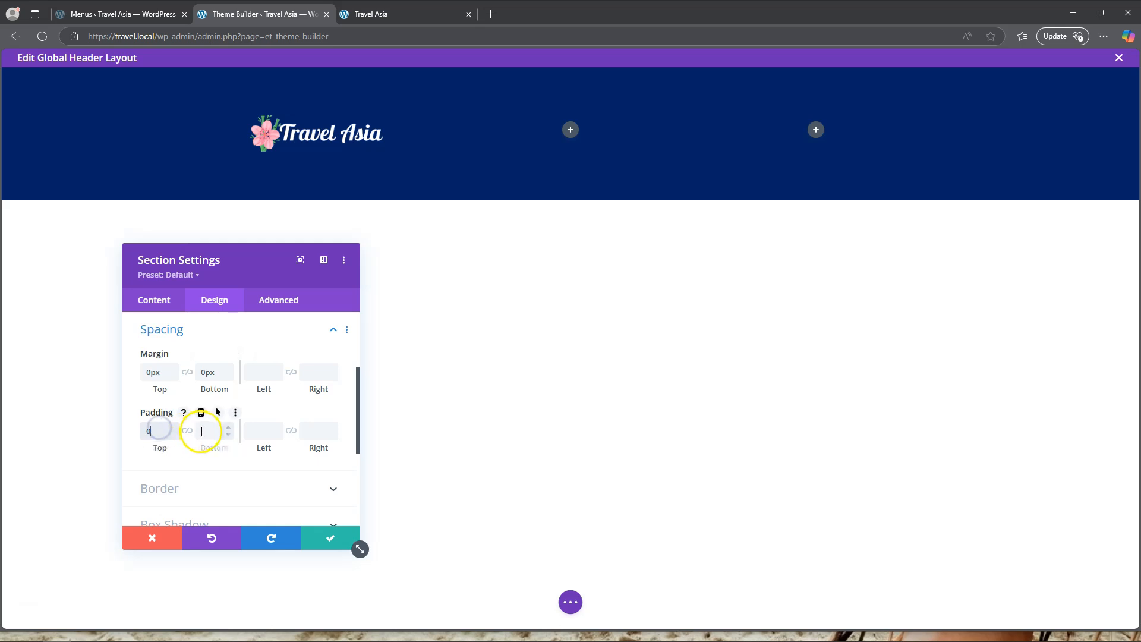
text(0)
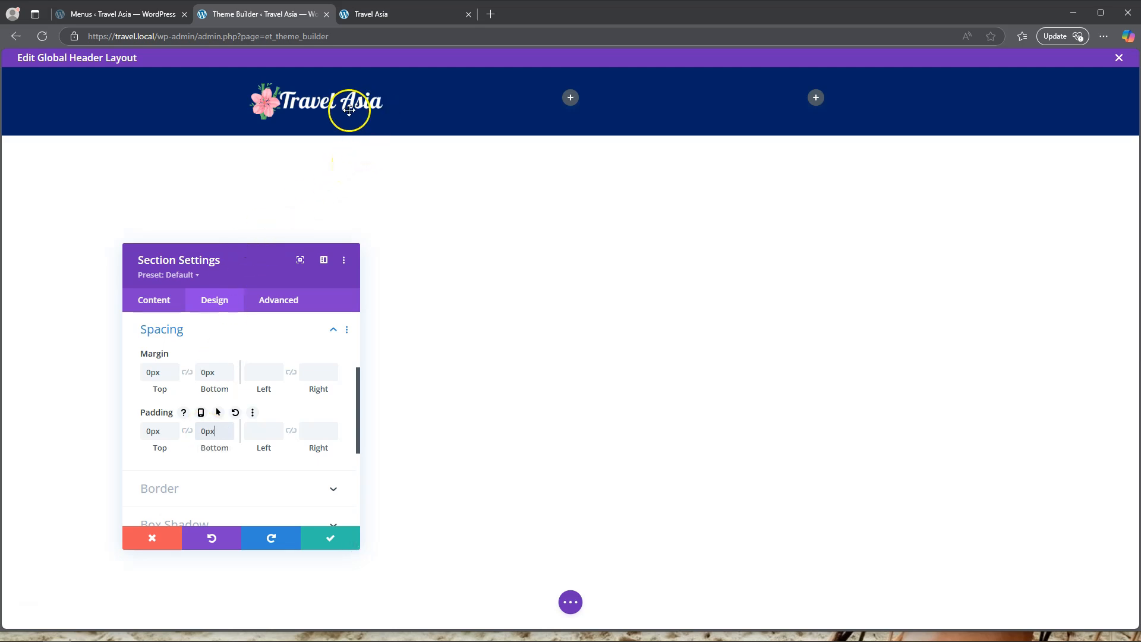
click(177, 332)
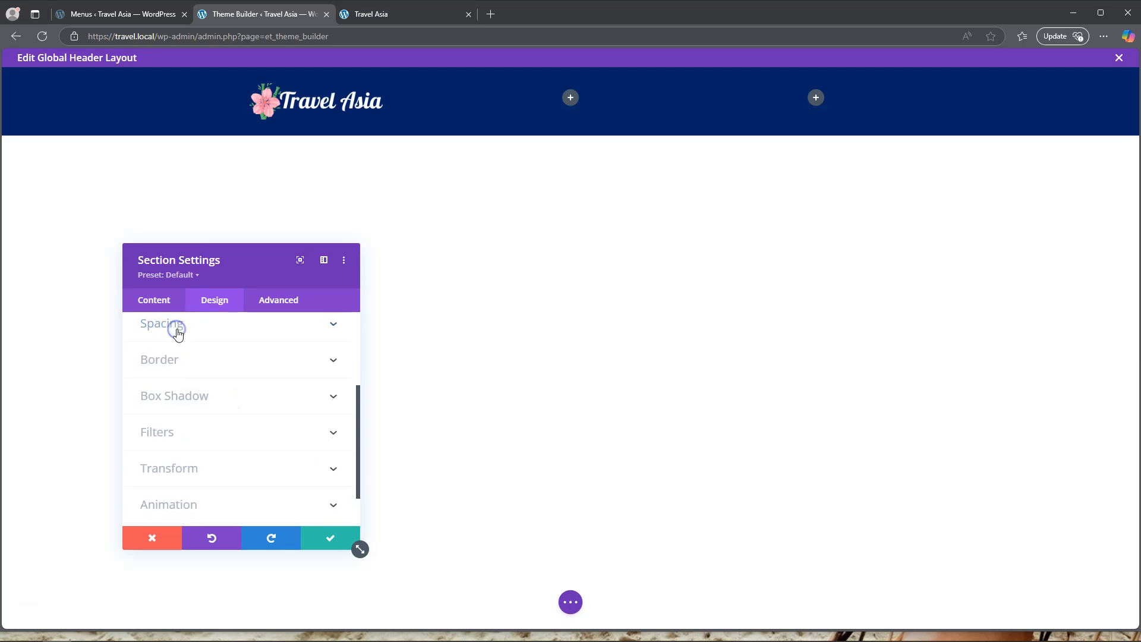
Examine the header section's sizing options for width, alignment and height.
scroll(196, 395, up, 3)
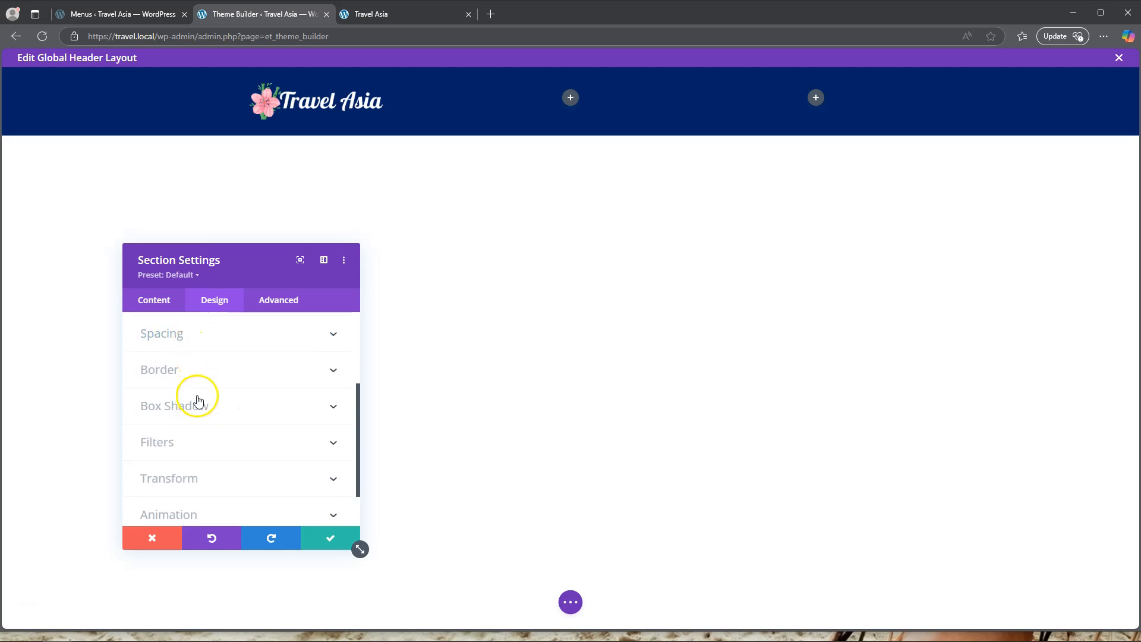
click(195, 369)
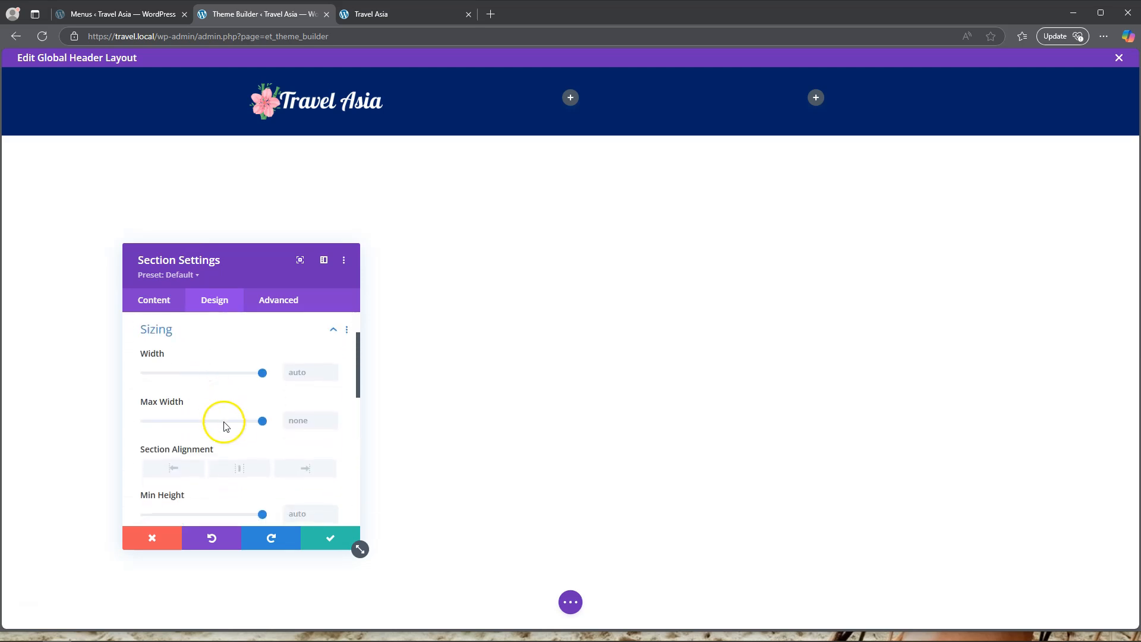
scroll(224, 423, down, 1)
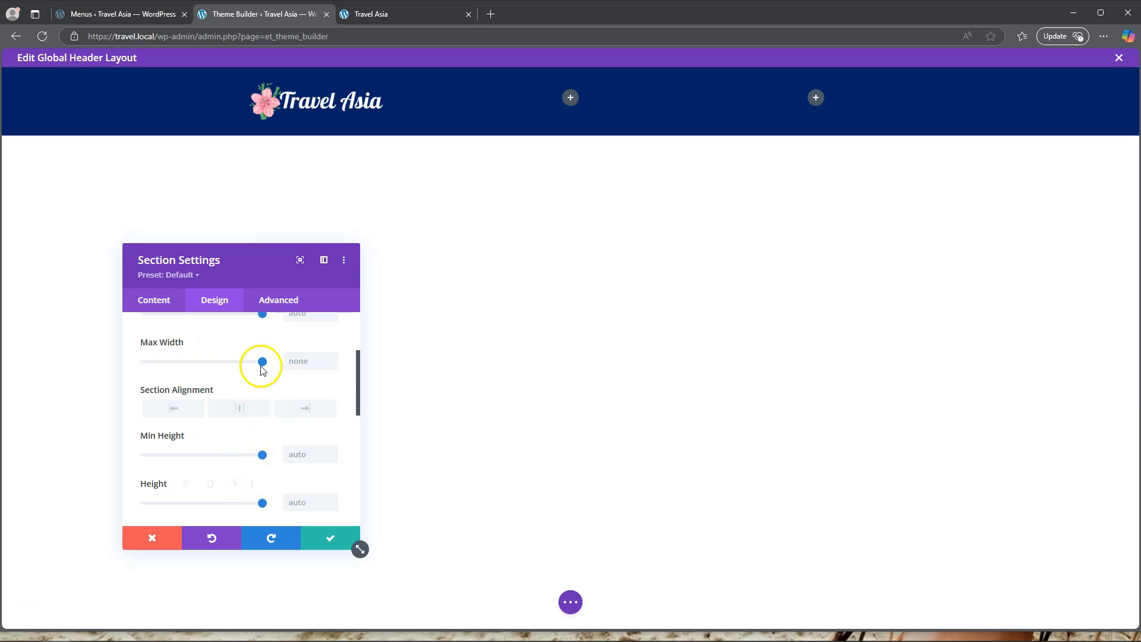
scroll(261, 365, down, 2)
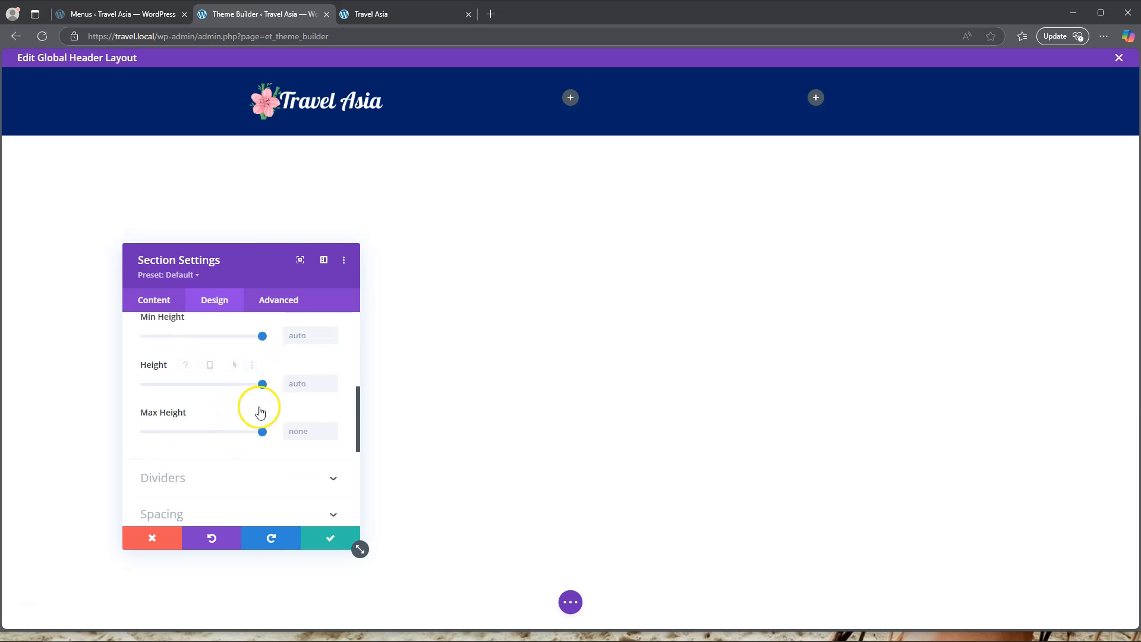
scroll(260, 411, up, 2)
scroll(262, 413, up, 2)
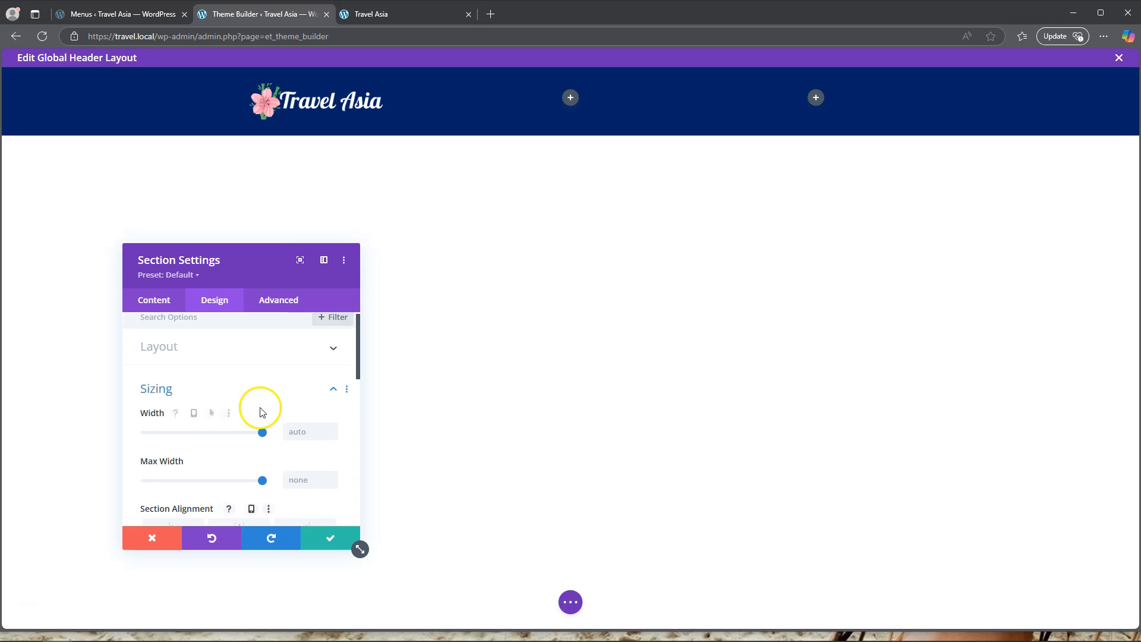
Set the header section's maximum width to 100% and save the section settings.
mouse_move(262, 490)
mouse_down()
mouse_move(264, 479)
mouse_move(246, 480)
mouse_move(266, 483)
mouse_up()
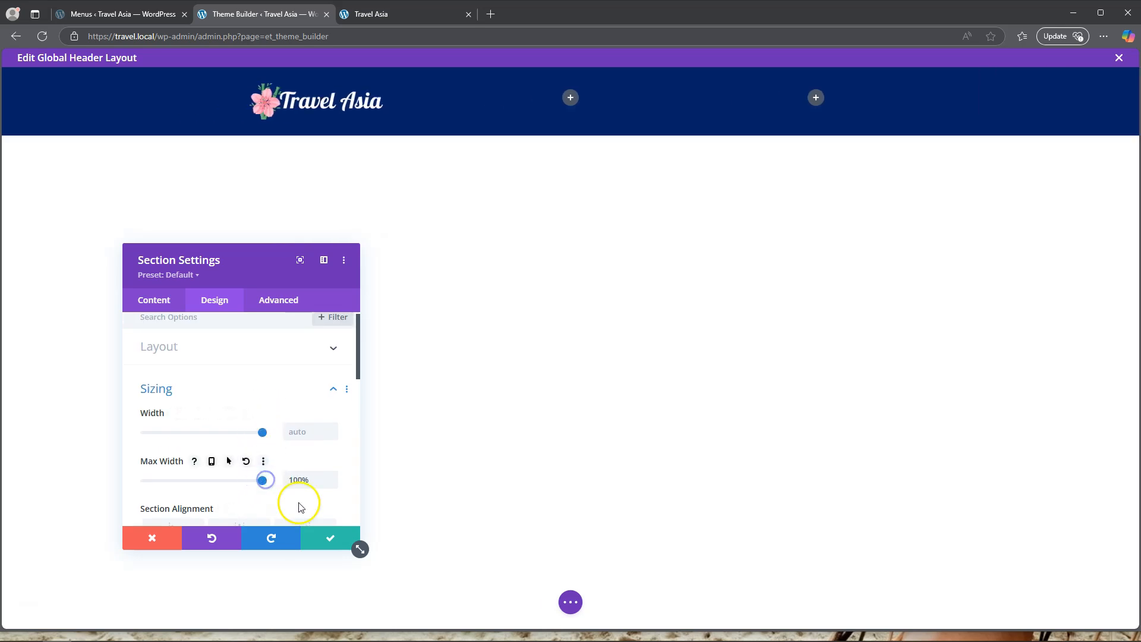
click(331, 539)
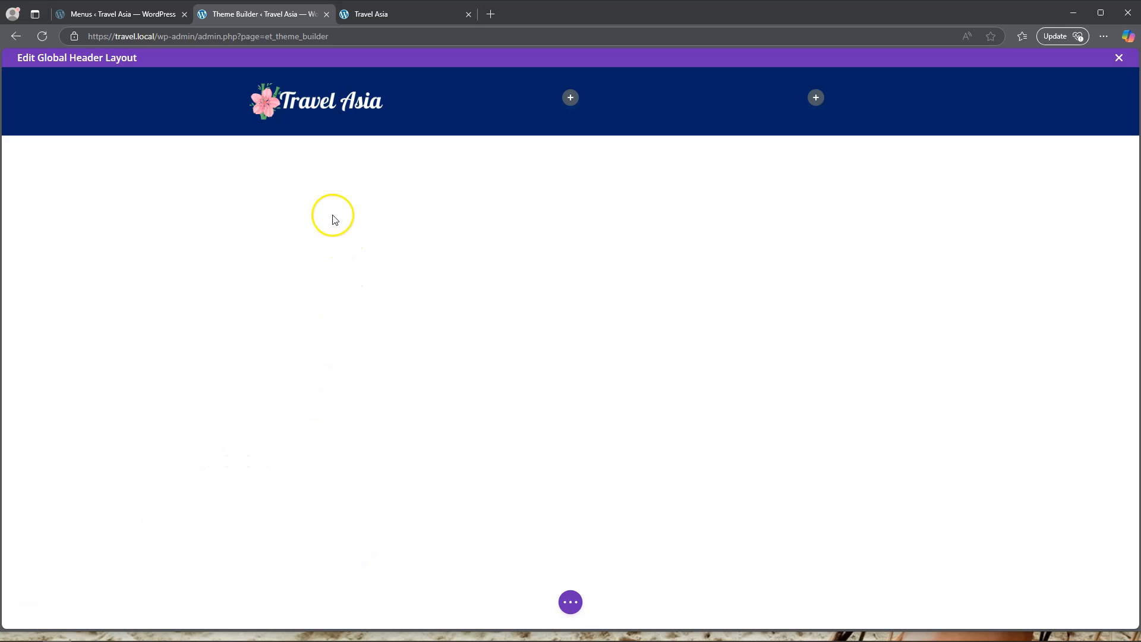
Set the header row's maximum width to 1286px and save the row settings.
mouse_move(331, 102)
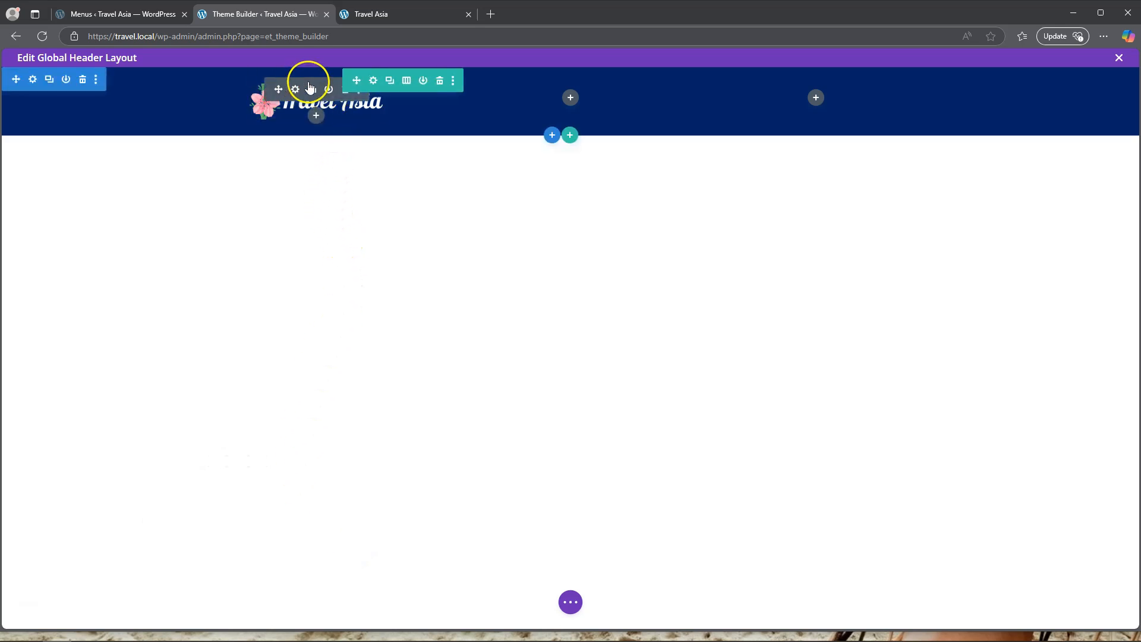
click(375, 82)
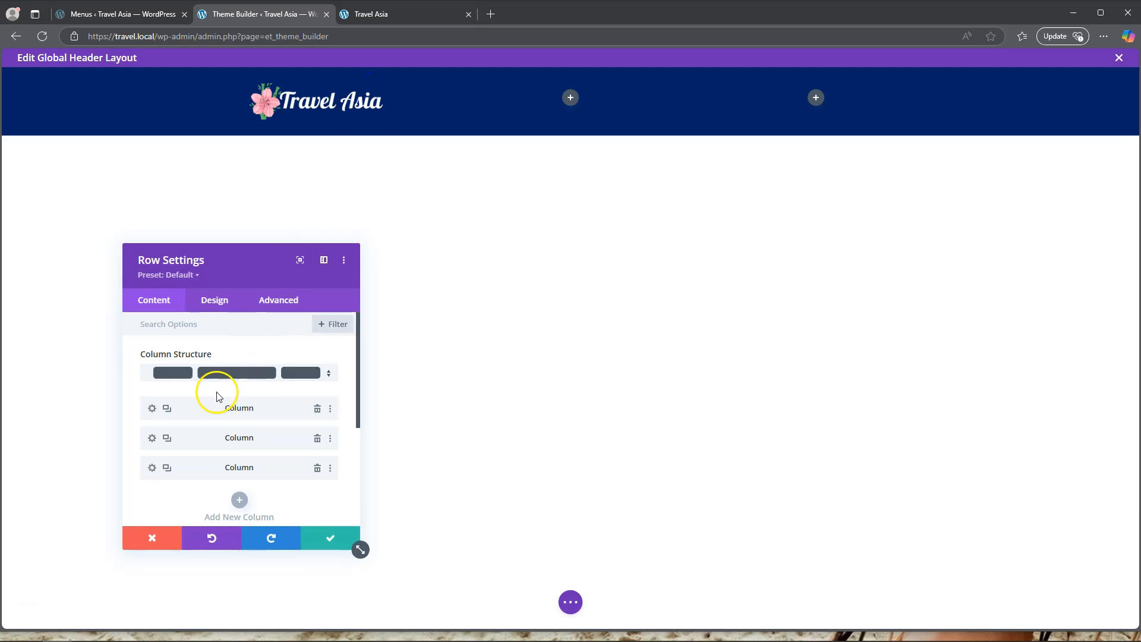
click(220, 308)
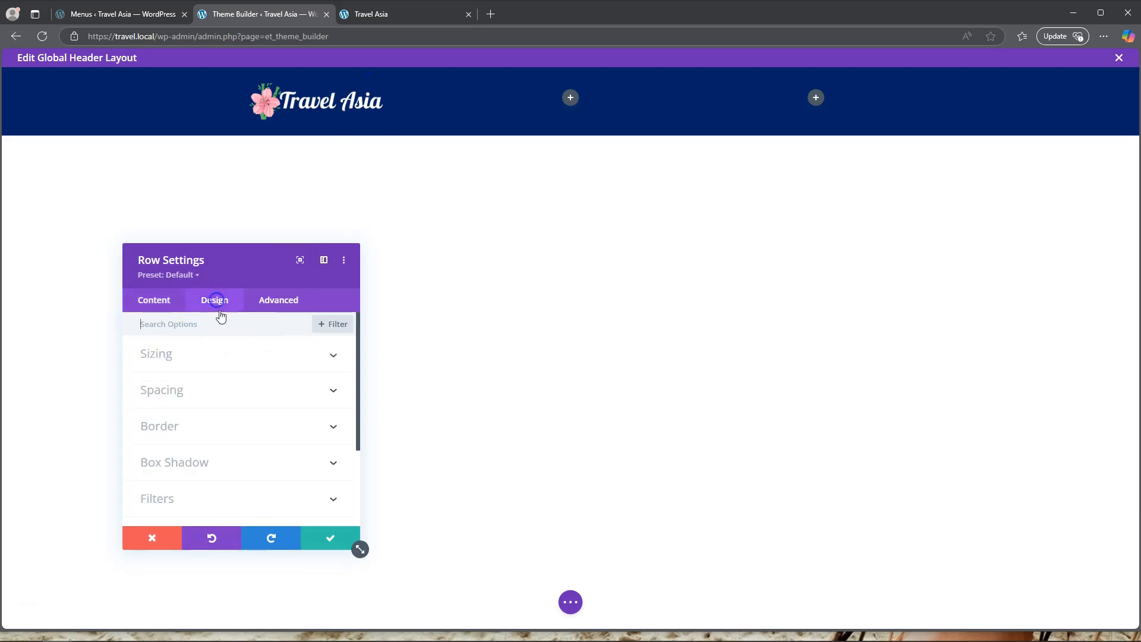
click(201, 355)
scroll(233, 389, down, 2)
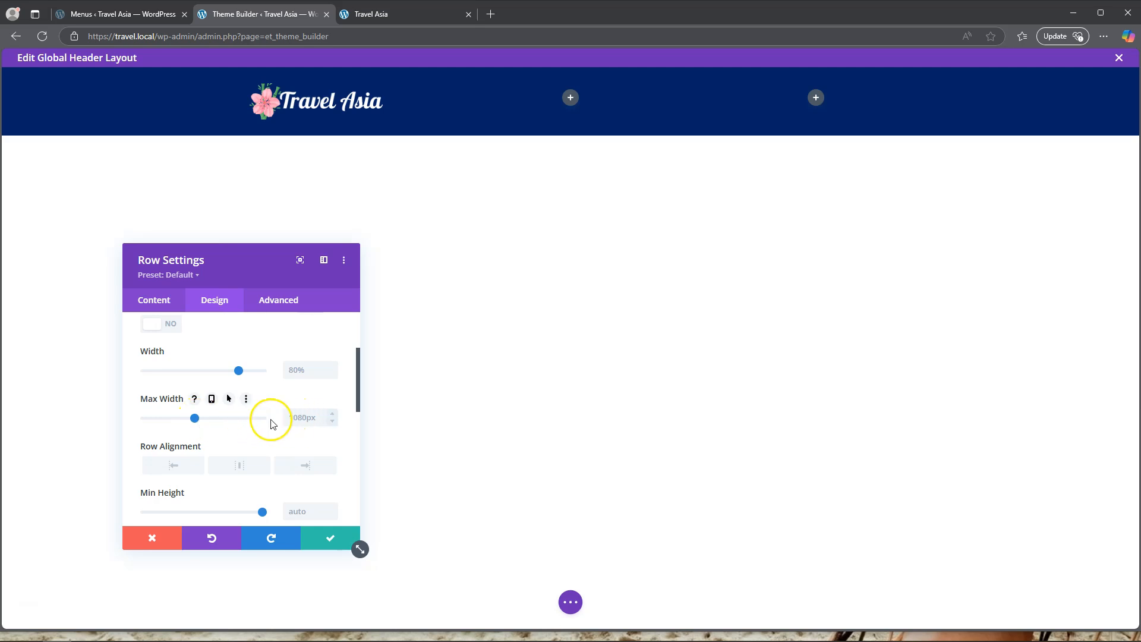
drag(195, 418, 205, 420)
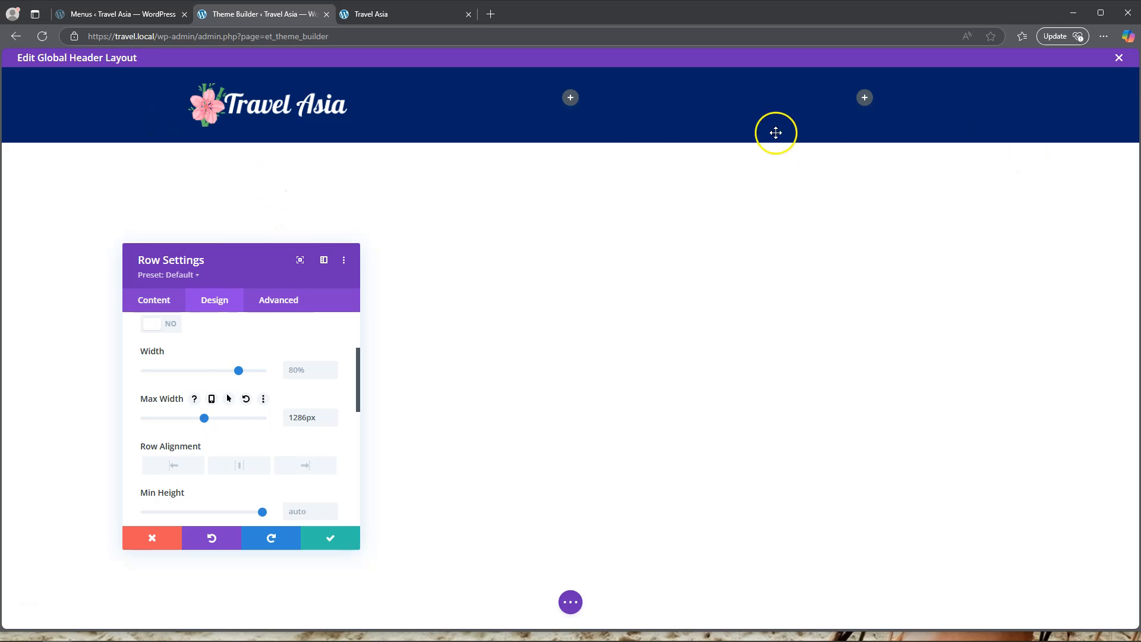
click(330, 537)
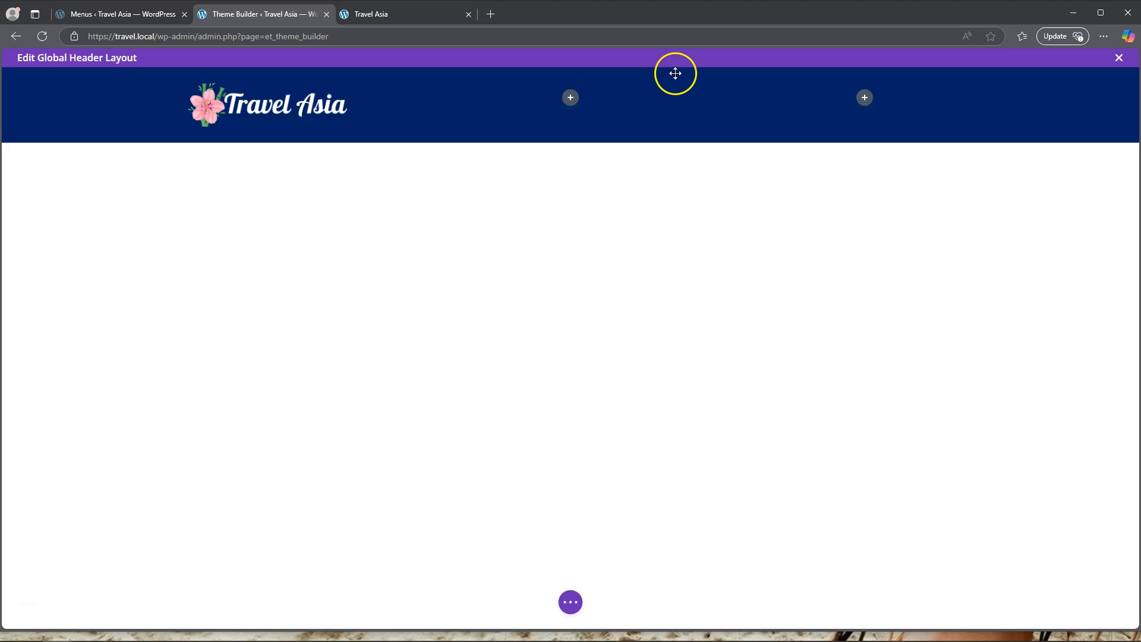
Add a Menu module to the row's middle column and assign it the primary_nav menu.
click(571, 98)
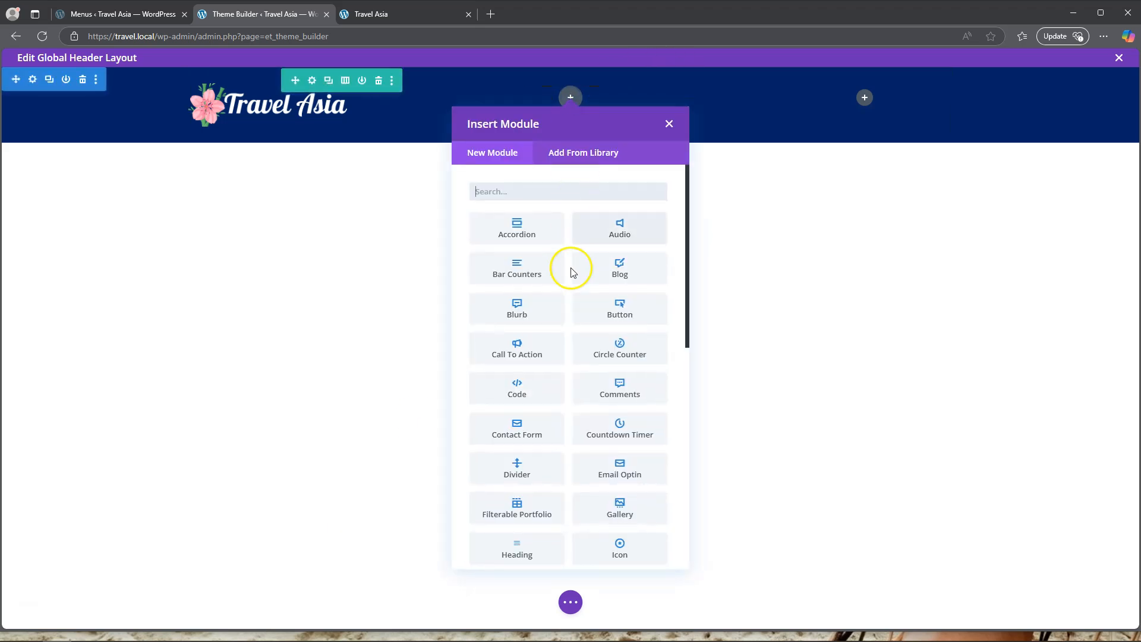
scroll(576, 362, down, 1)
scroll(576, 362, down, 3)
click(617, 452)
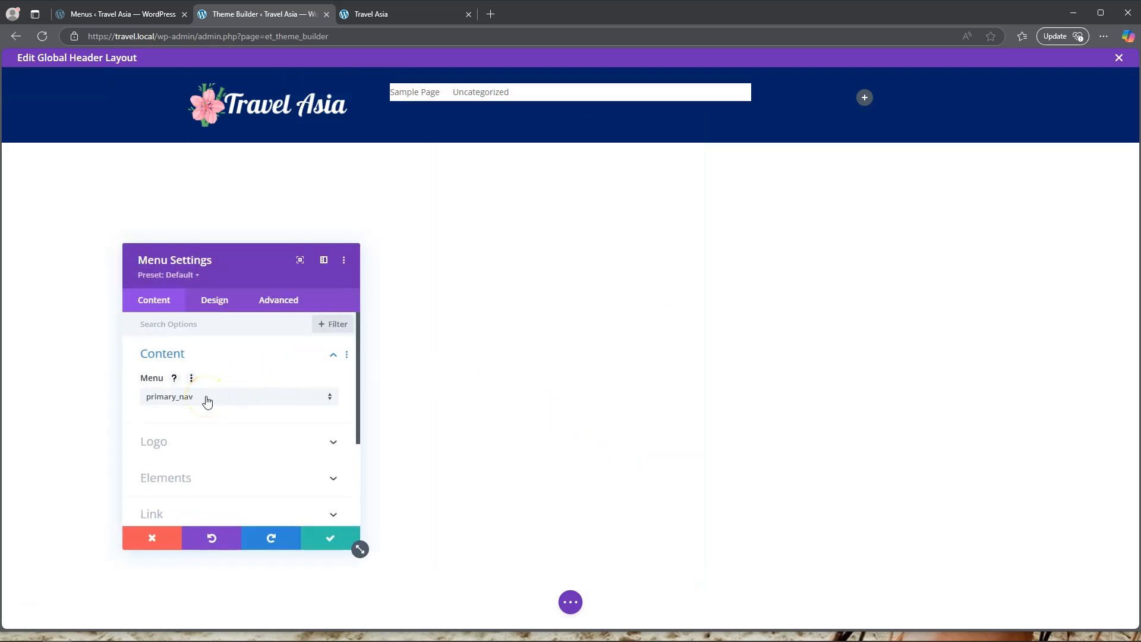
click(207, 402)
click(202, 426)
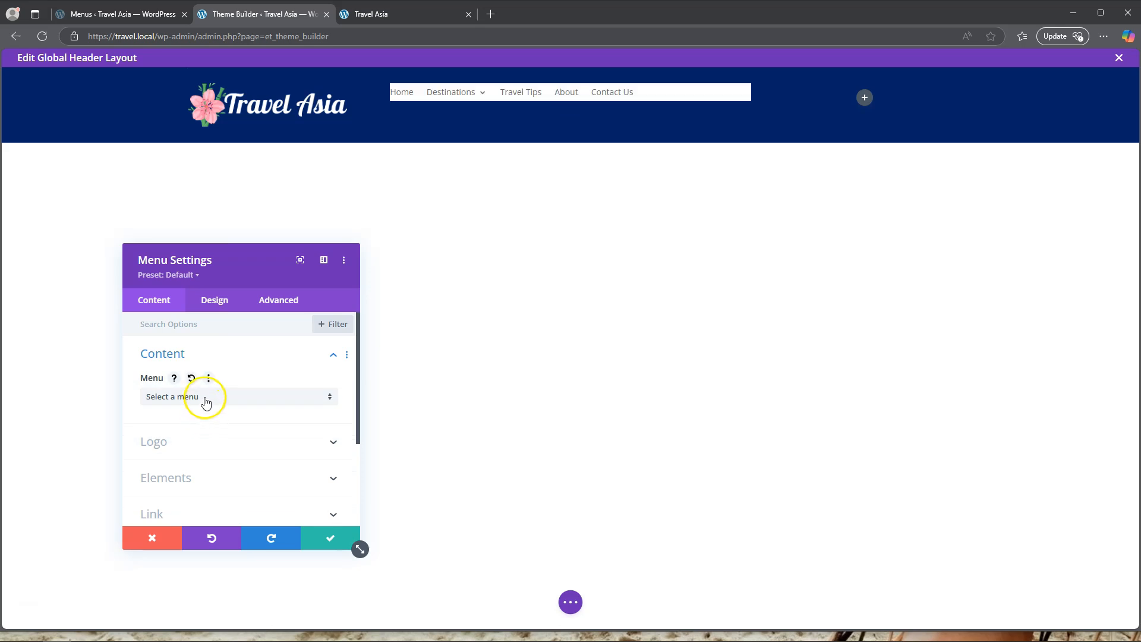
click(205, 397)
click(203, 408)
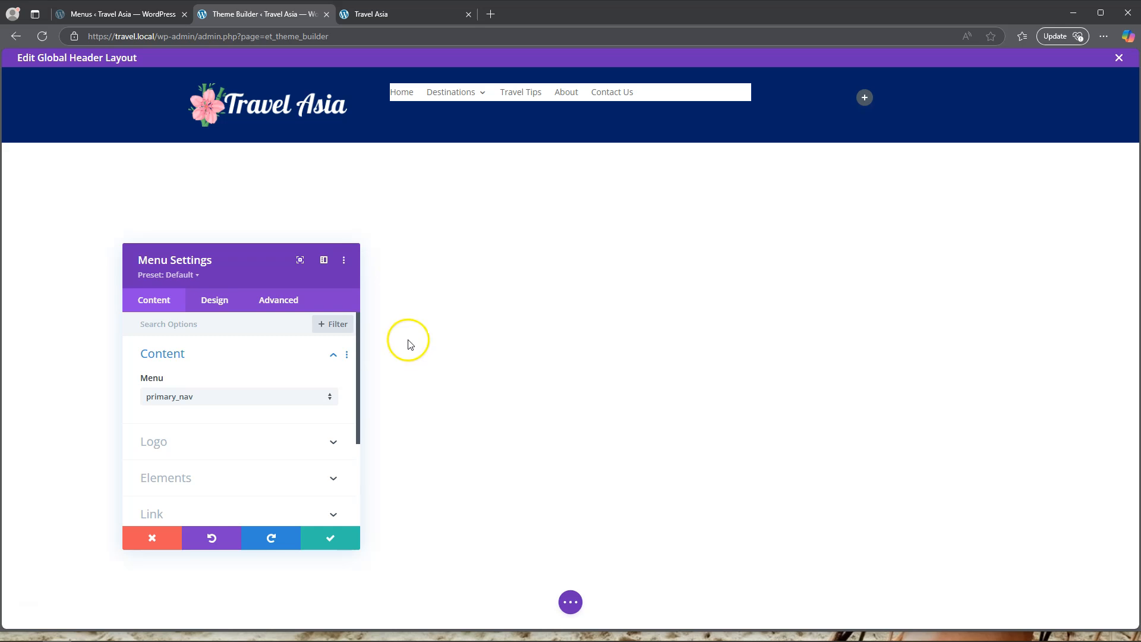
Set the Menu module's top margin to 25px.
mouse_move(438, 101)
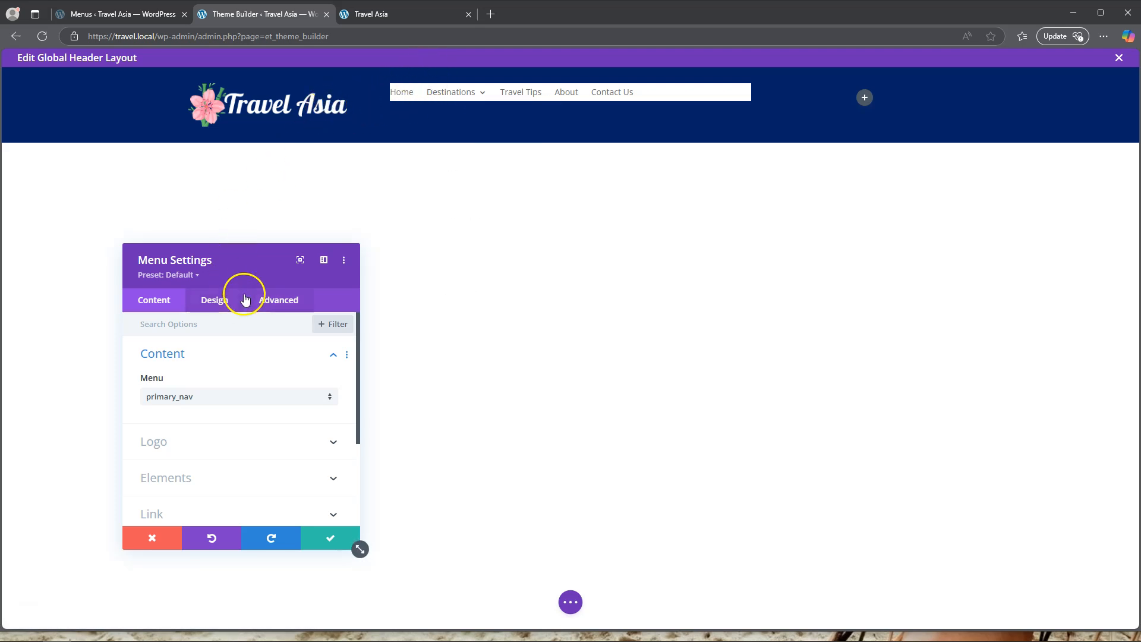
click(215, 302)
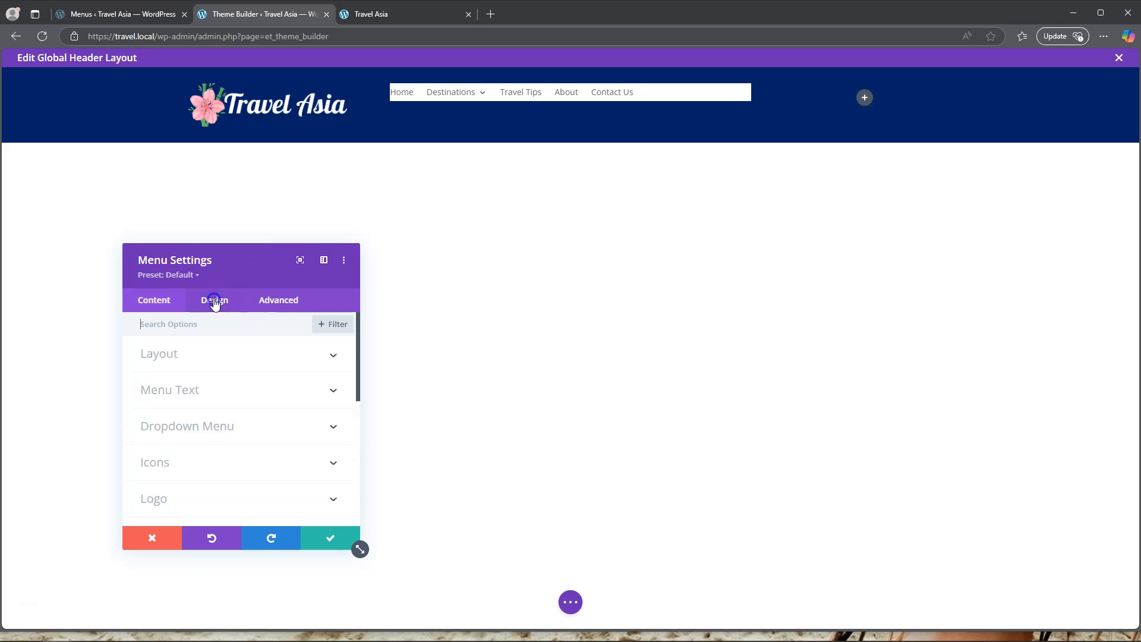
click(207, 394)
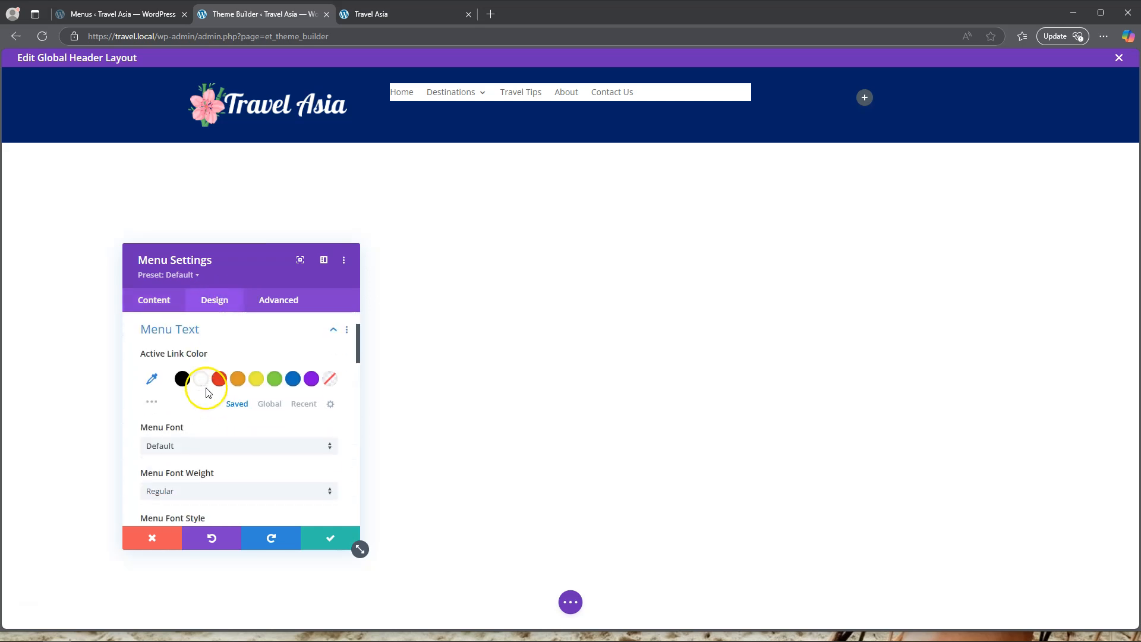
click(205, 329)
scroll(196, 480, down, 2)
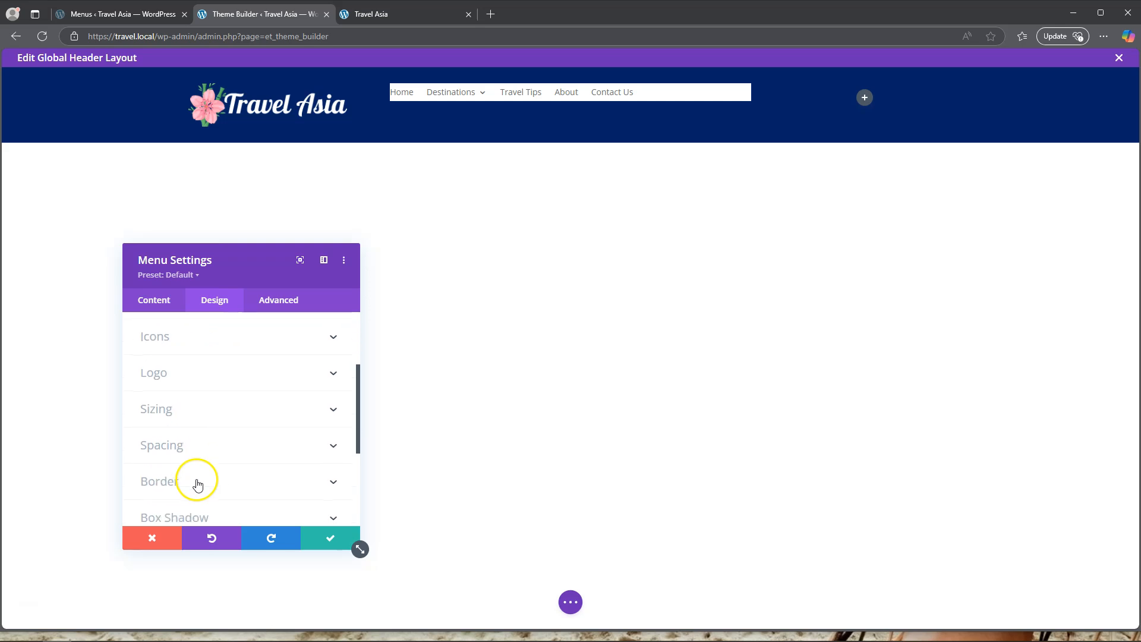
click(199, 444)
click(157, 372)
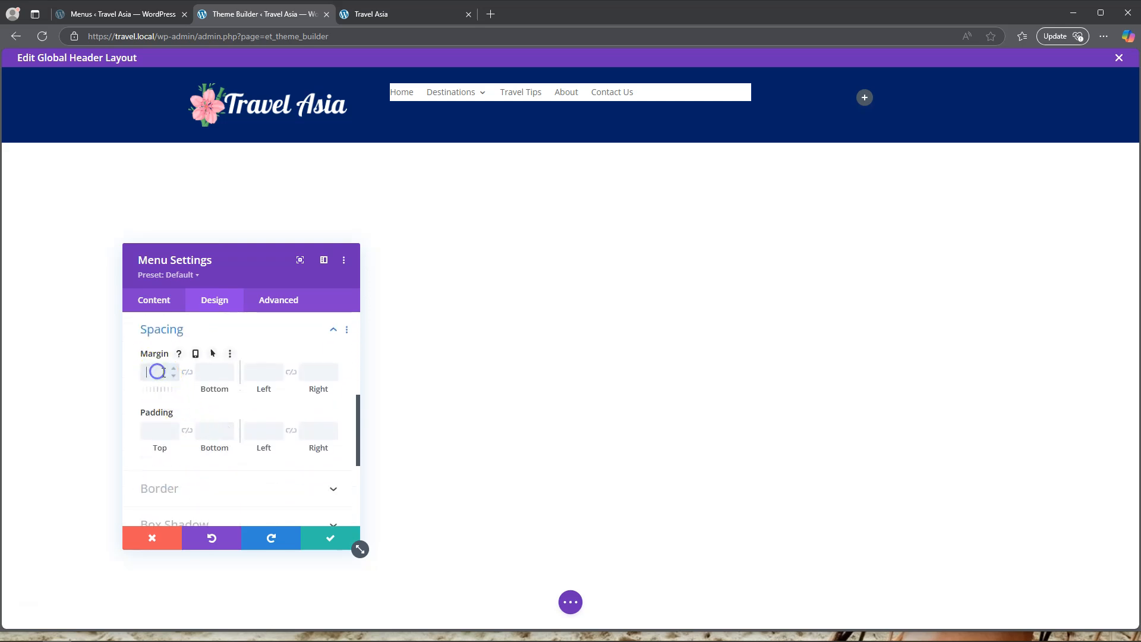
text(25px)
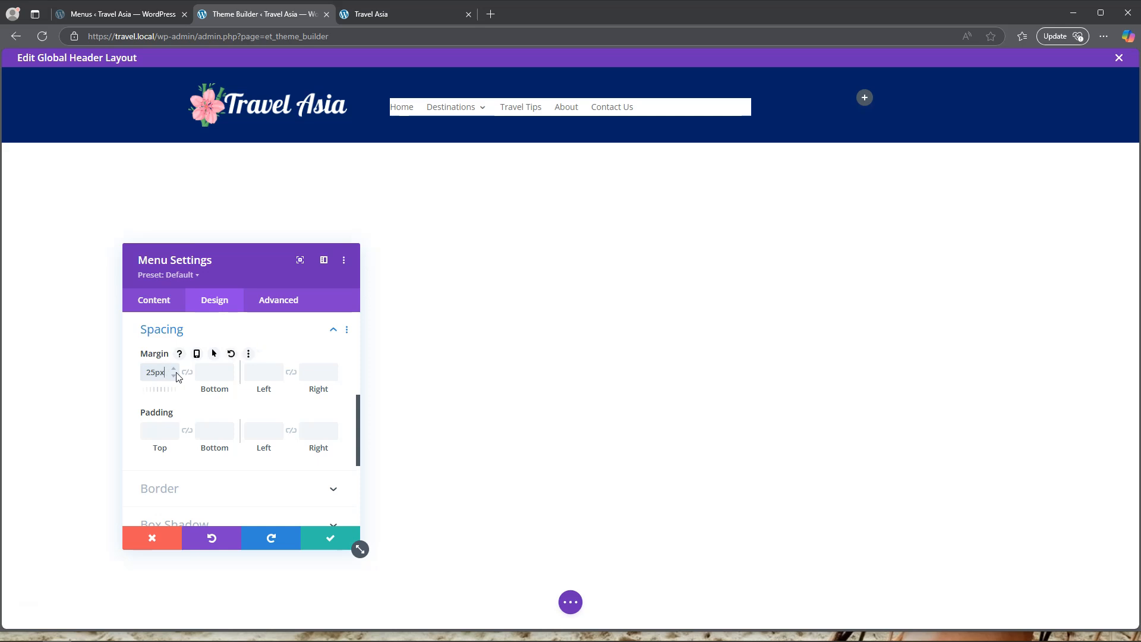
click(182, 331)
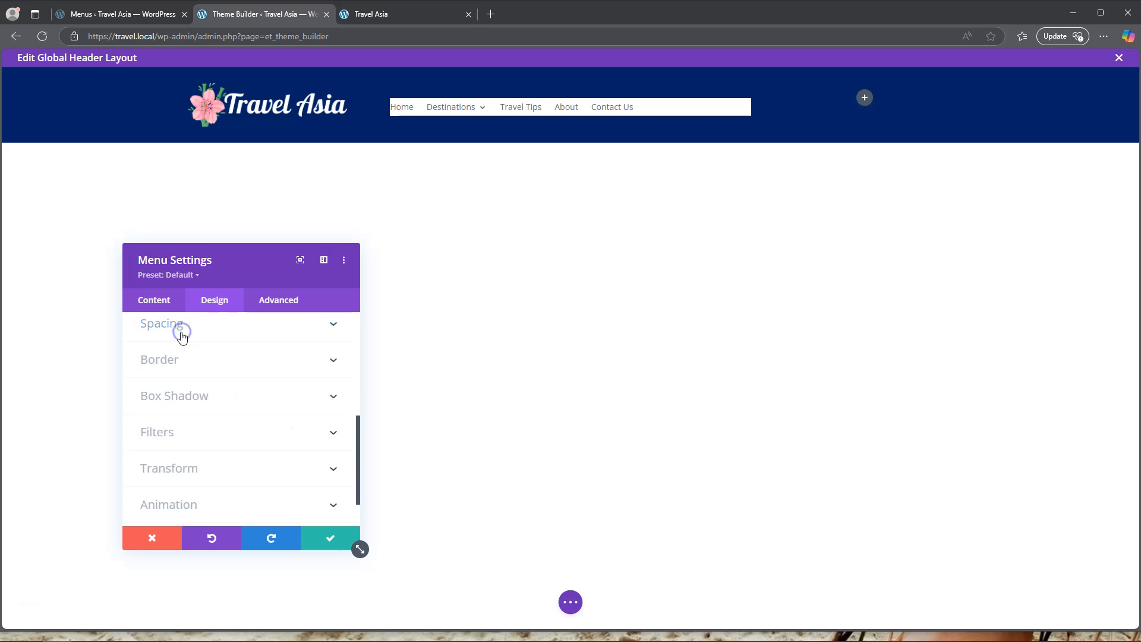
Set the menu text's font weight to Bold and its colour to white.
scroll(192, 351, up, 2)
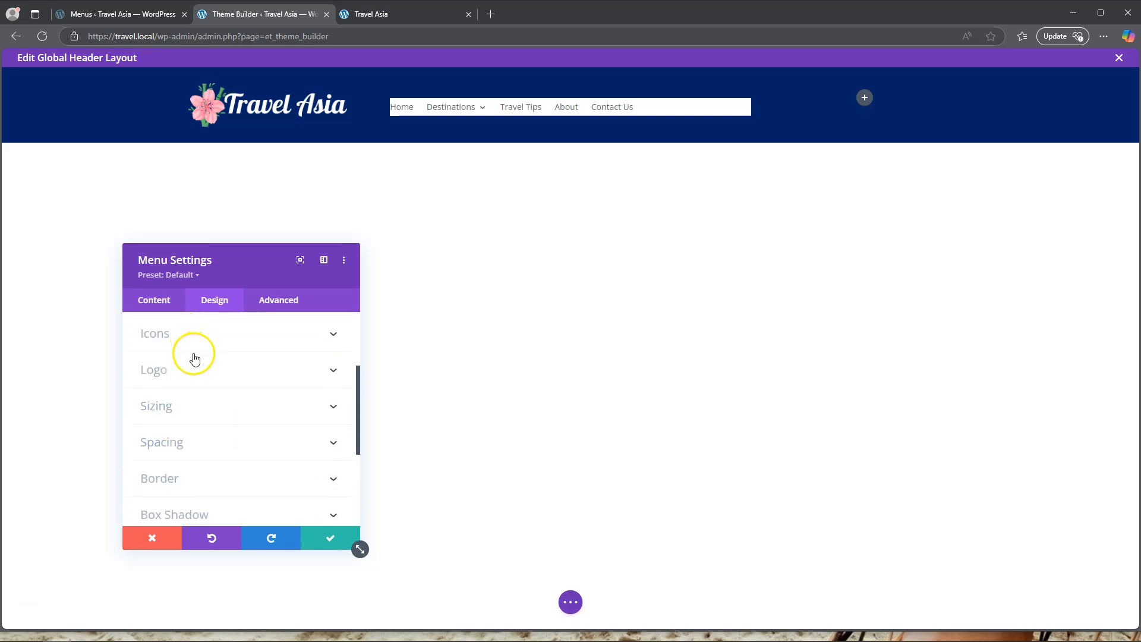
scroll(195, 358, up, 2)
click(196, 394)
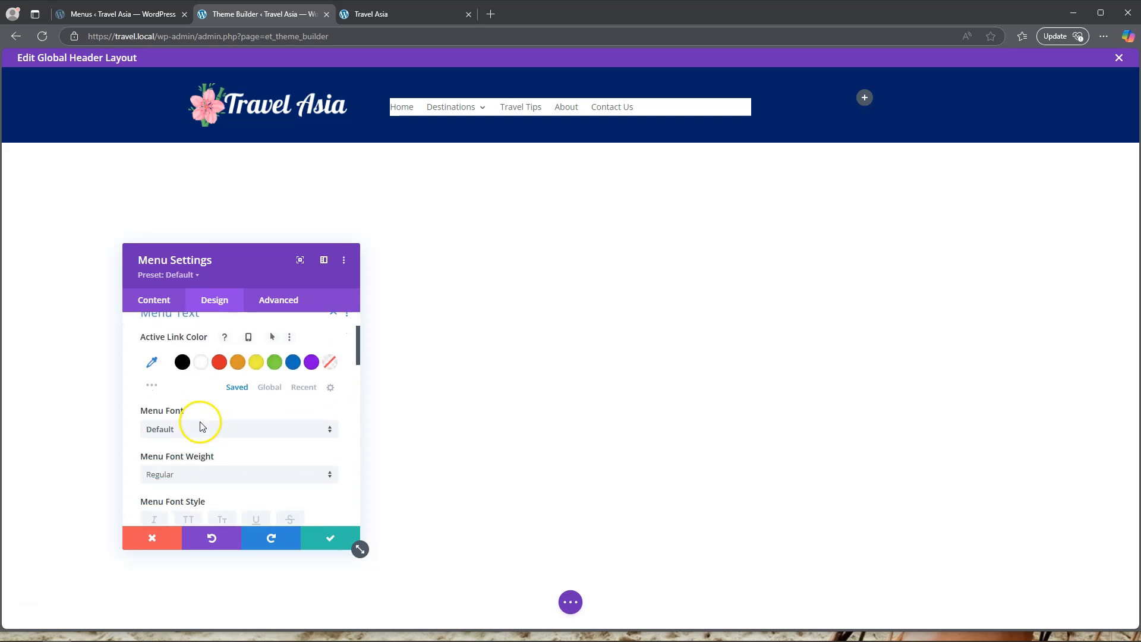
scroll(200, 426, down, 2)
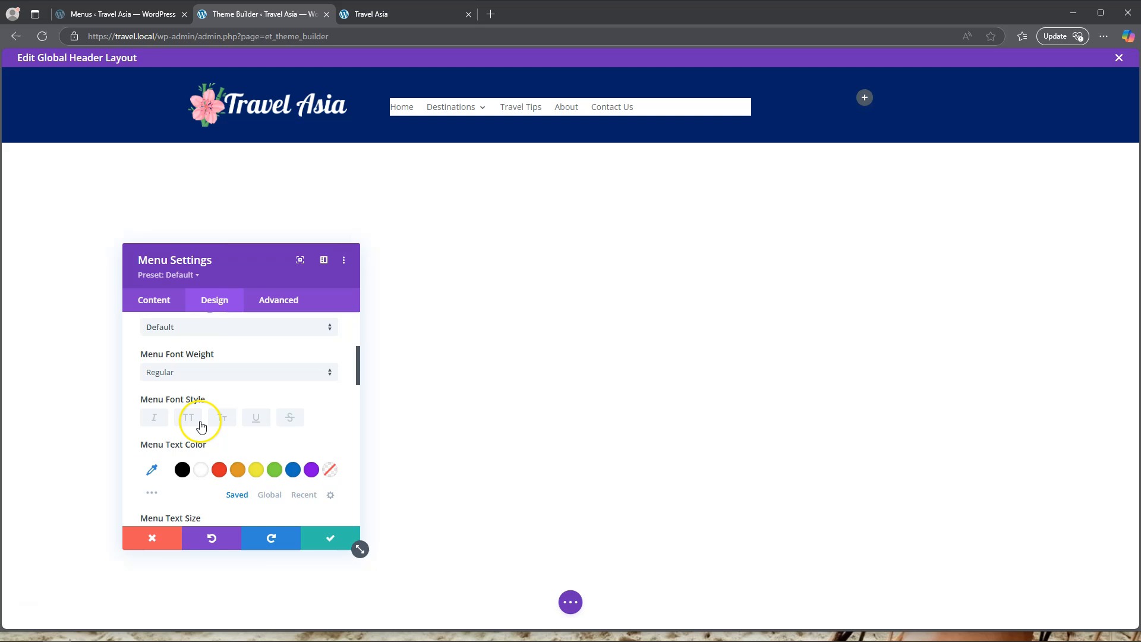
click(186, 375)
click(188, 520)
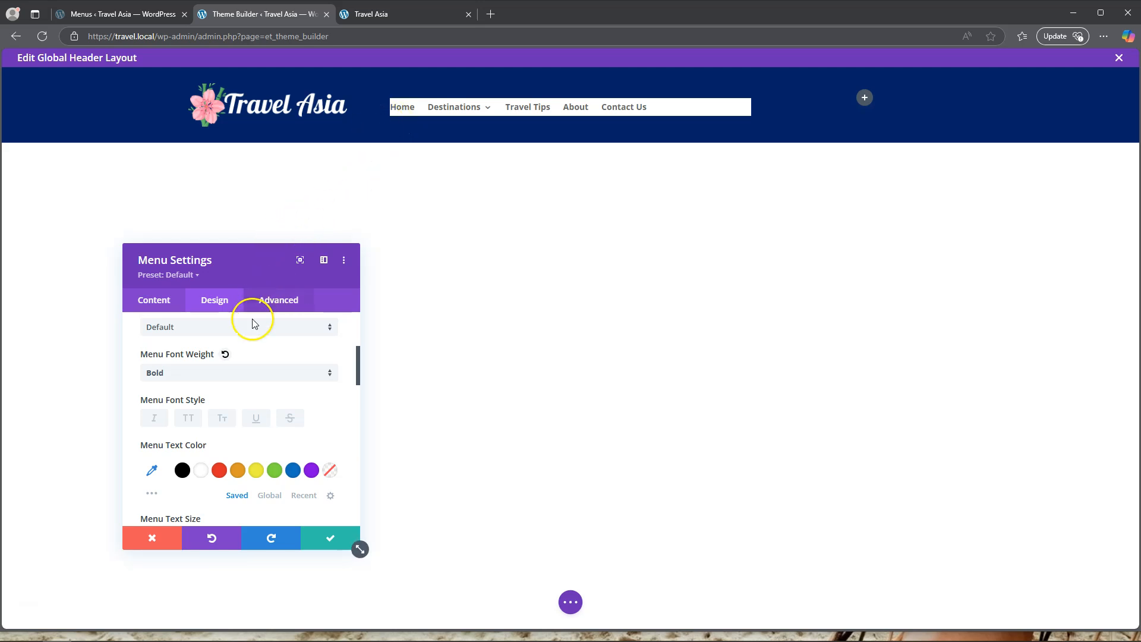
click(201, 472)
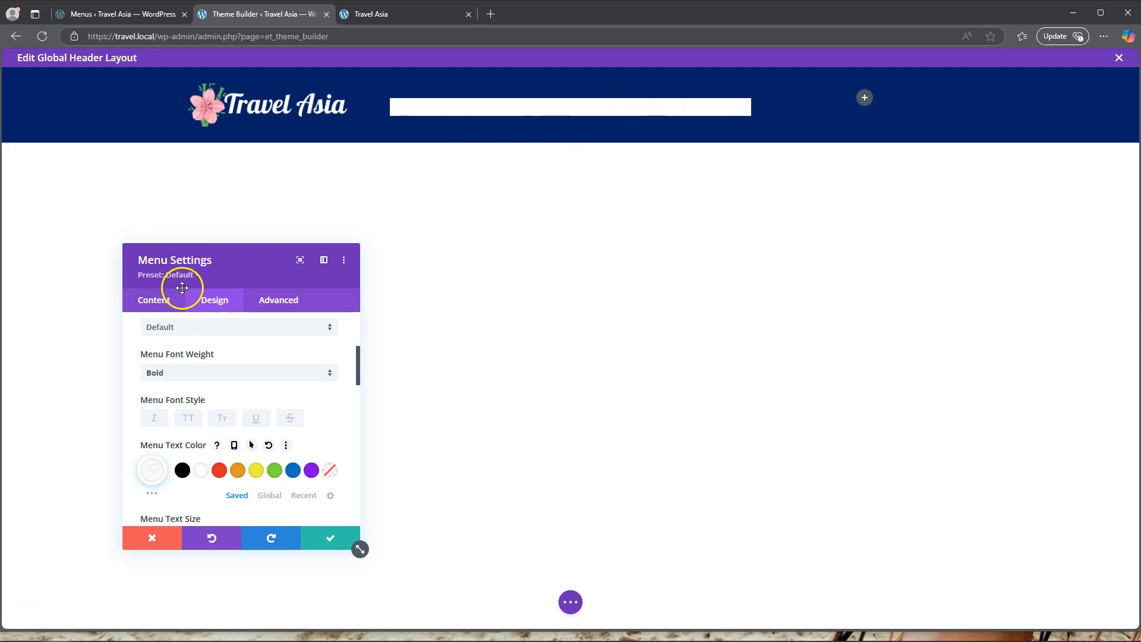
Set the Menu module's background colour to transparent.
click(154, 300)
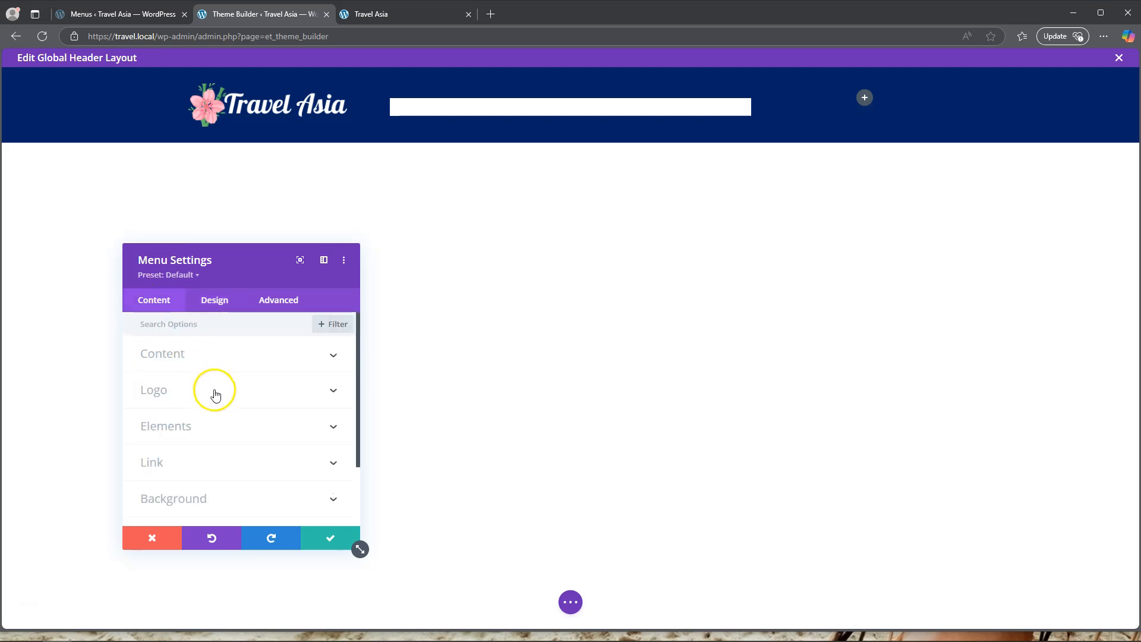
click(201, 498)
scroll(315, 446, down, 2)
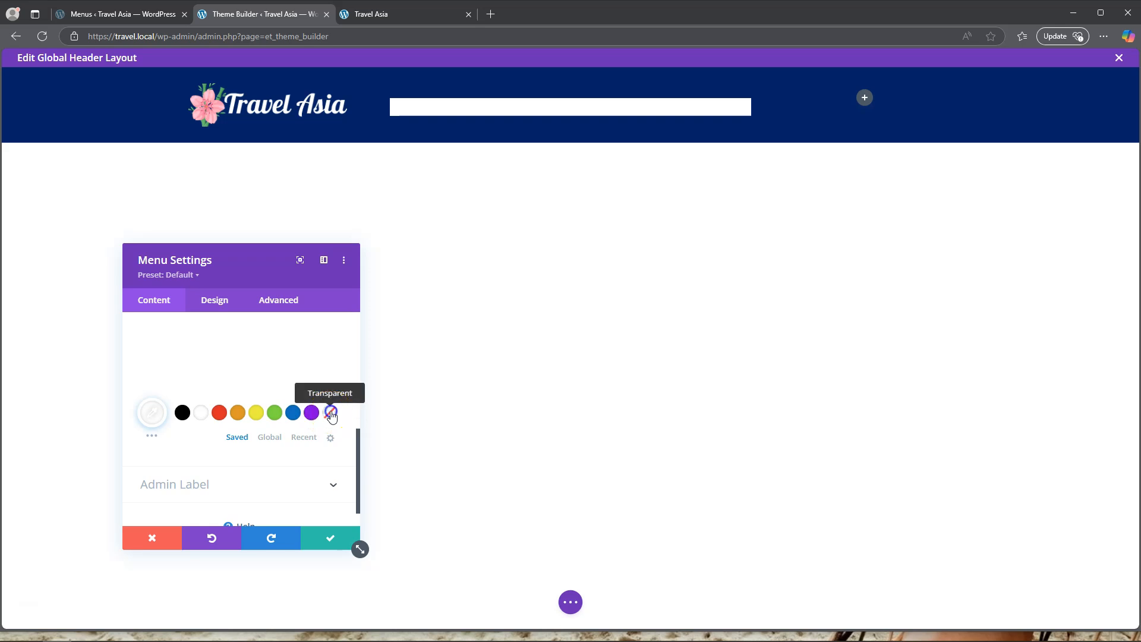
click(328, 415)
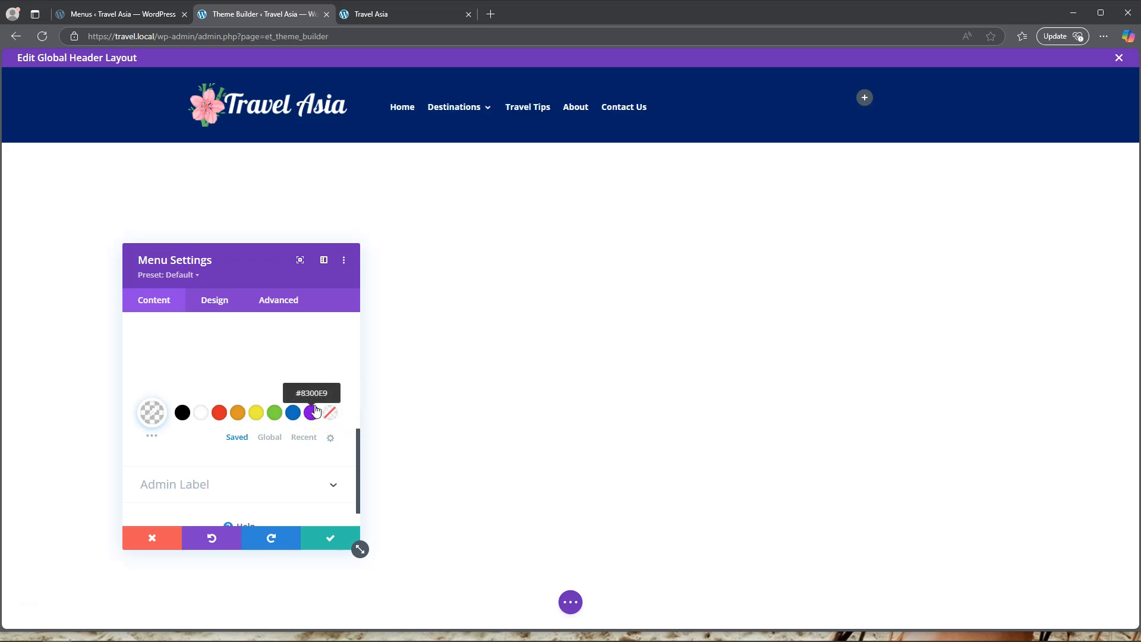
Set the menu text size to 16px and save the Menu module's settings.
scroll(218, 391, up, 6)
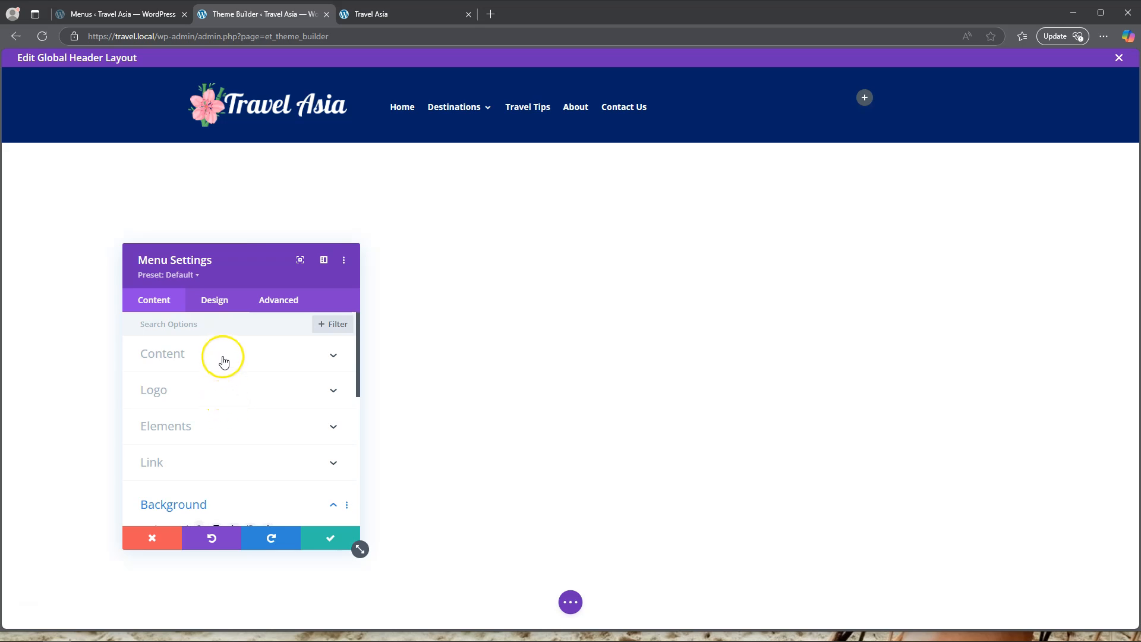
click(216, 301)
click(206, 391)
scroll(214, 434, down, 5)
scroll(214, 434, down, 2)
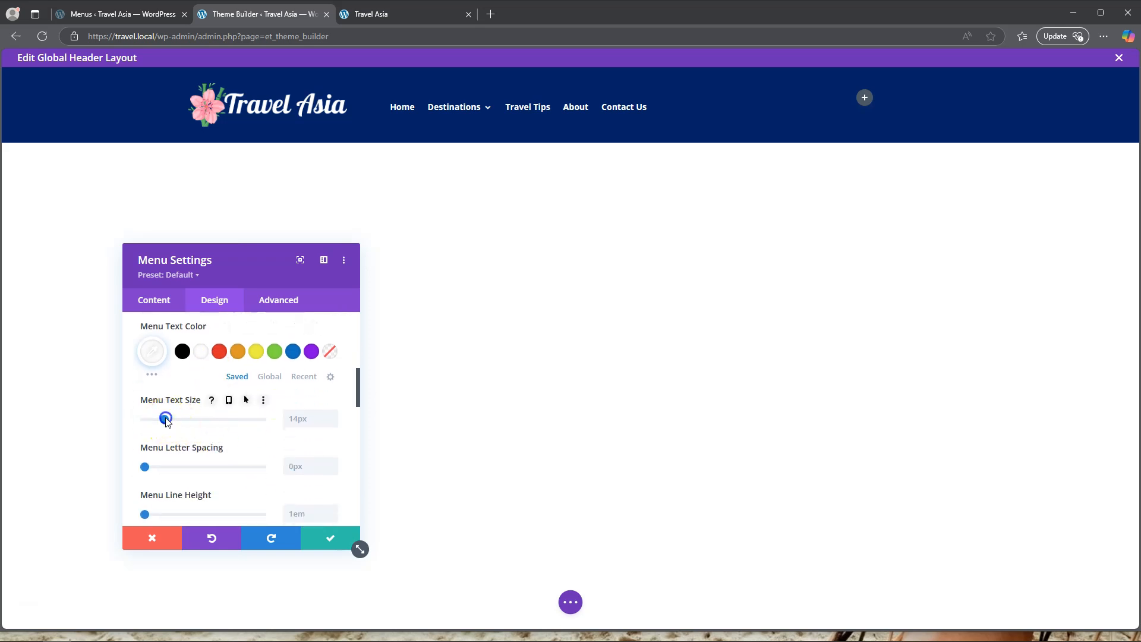
drag(170, 421, 185, 421)
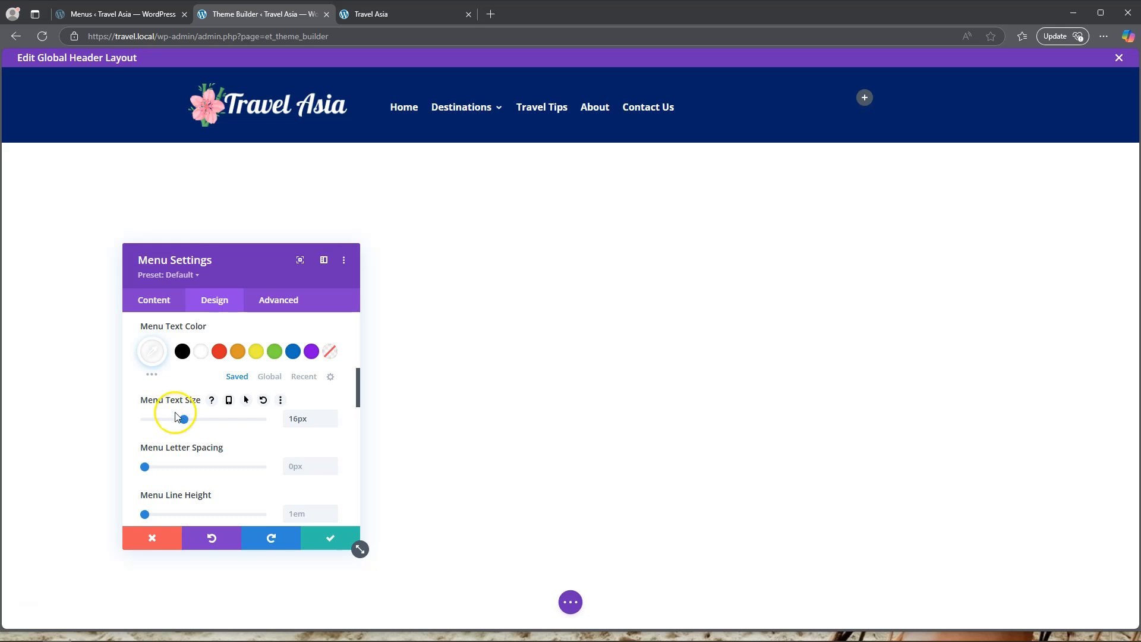
click(327, 541)
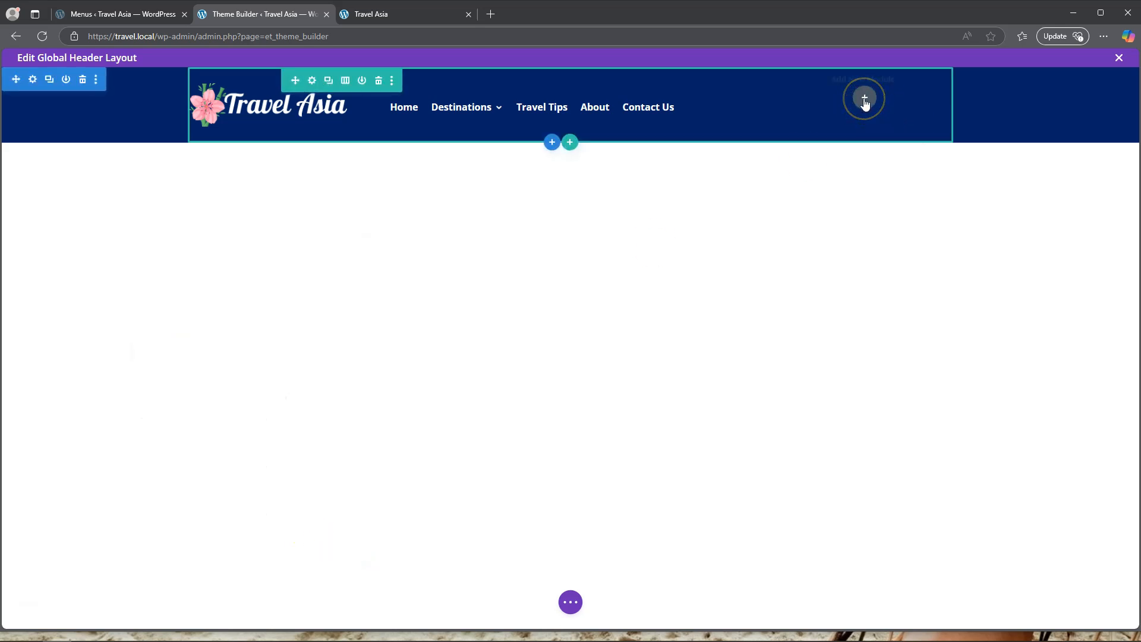
Add a Social Media Follow module to the row's third column.
click(866, 102)
scroll(862, 377, down, 4)
scroll(861, 376, down, 3)
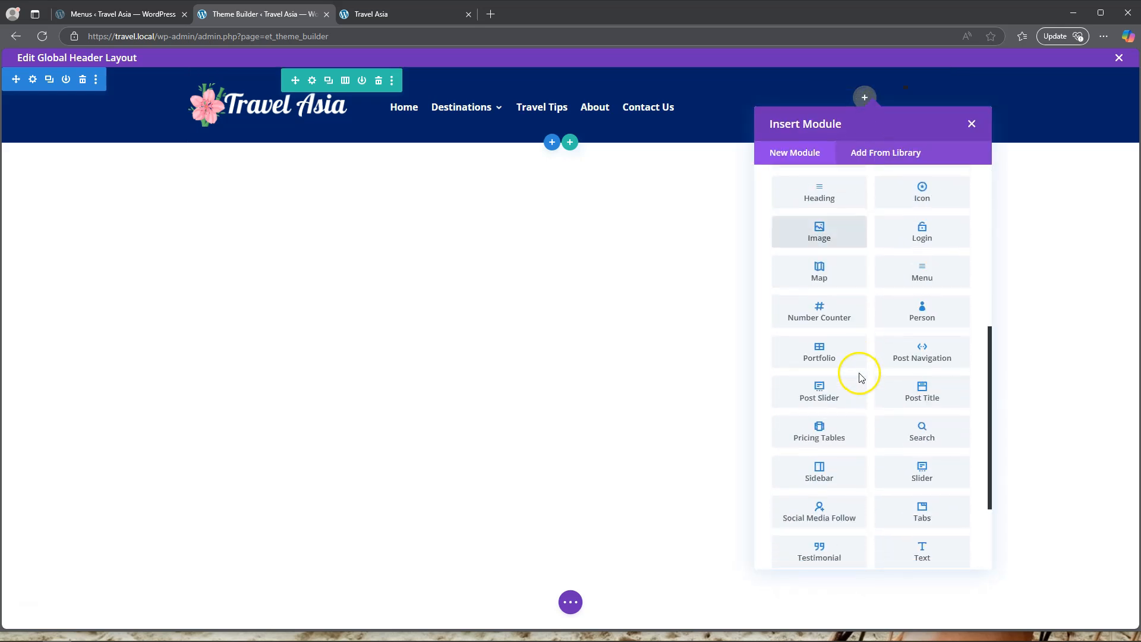
scroll(861, 377, down, 2)
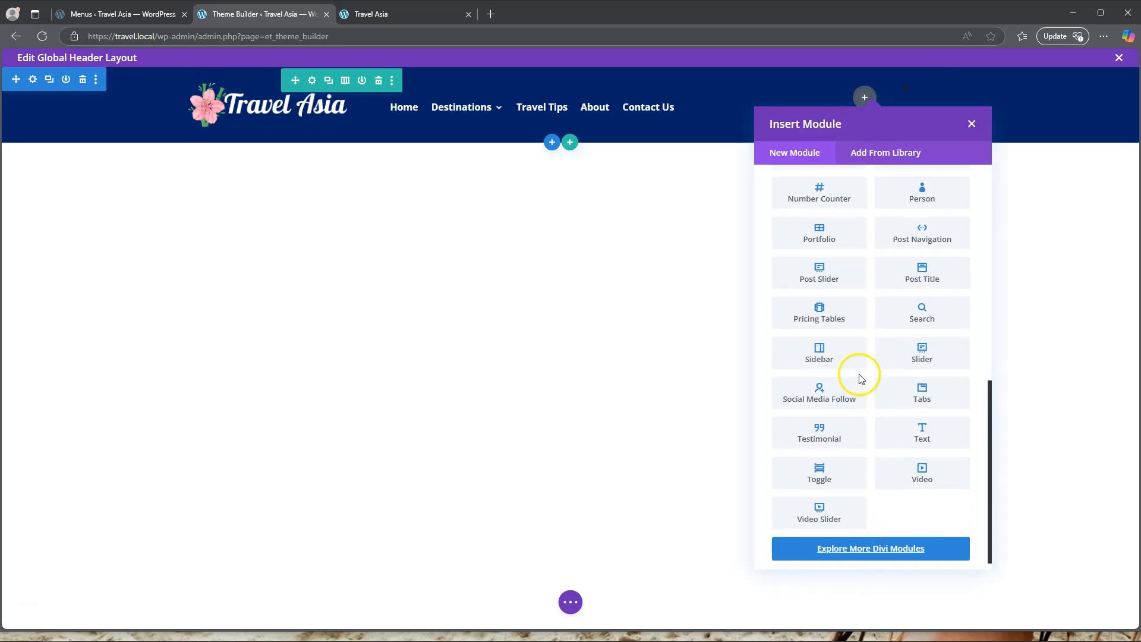
click(823, 398)
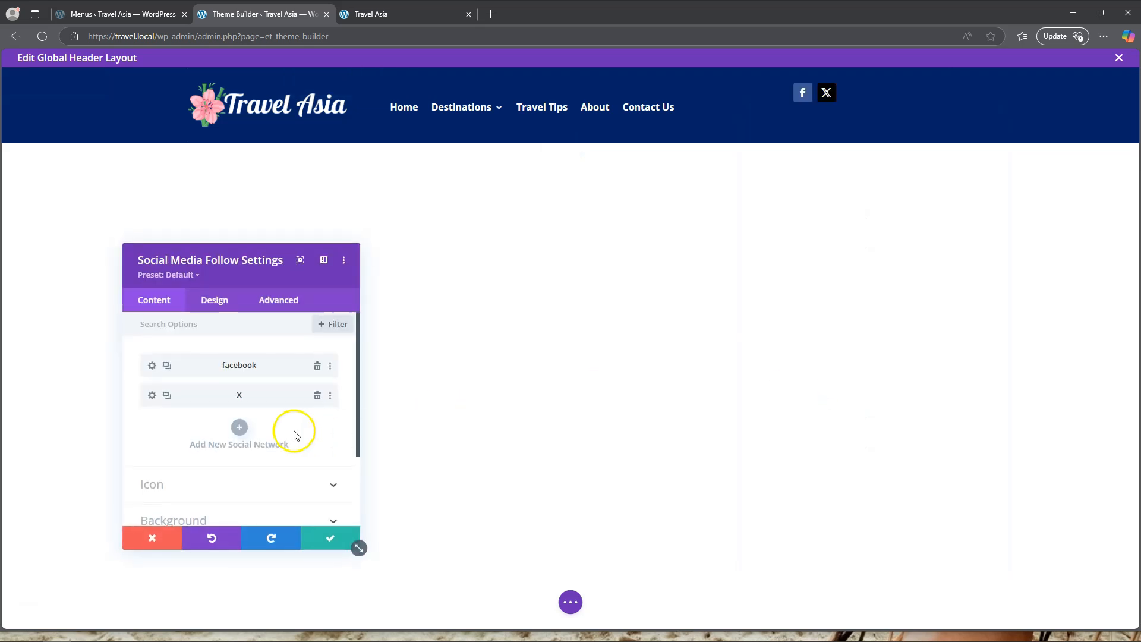
Set the Social Media Follow module's top margin to 25px.
click(214, 302)
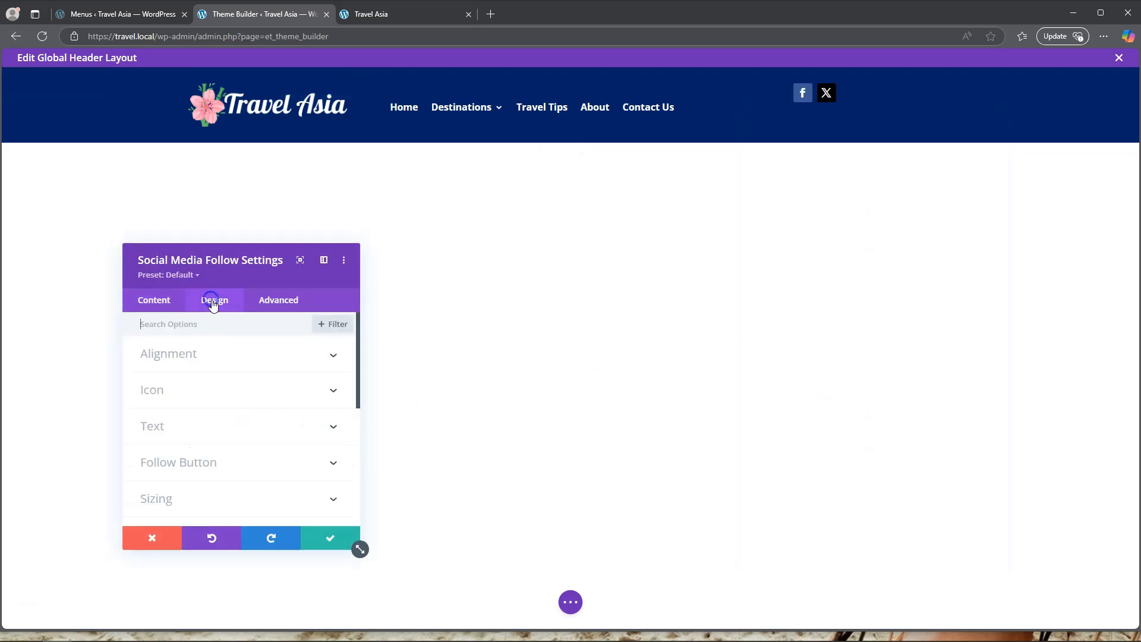
scroll(214, 415, down, 2)
click(196, 414)
click(156, 374)
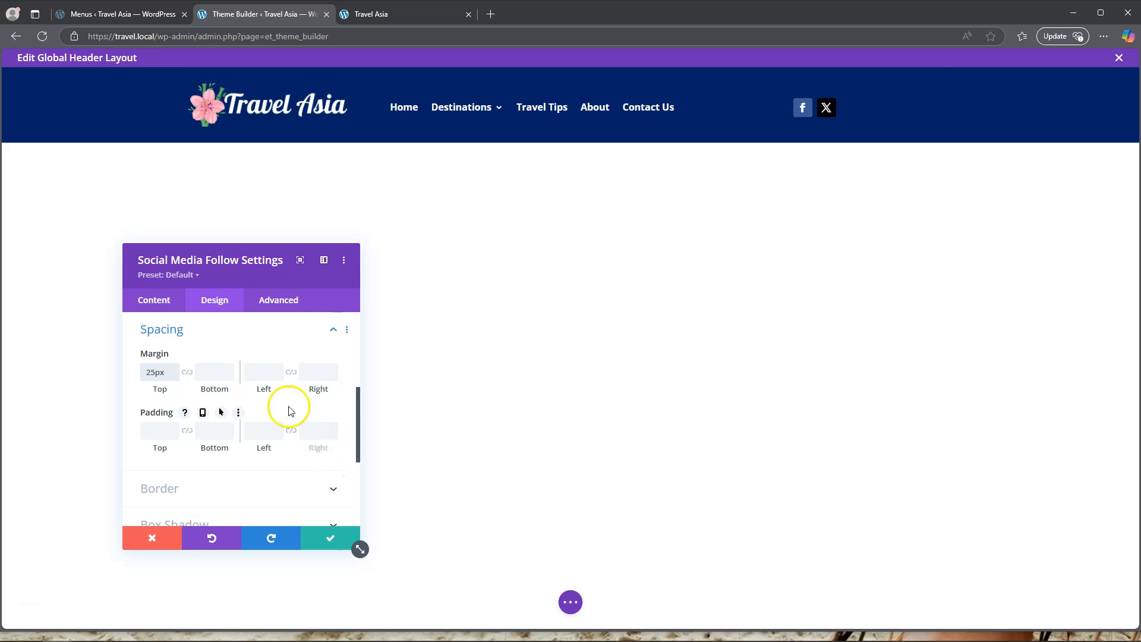
click(213, 331)
Set the Social Media Follow module's icon colour to white (#FFFFFF).
scroll(213, 380, down, 1)
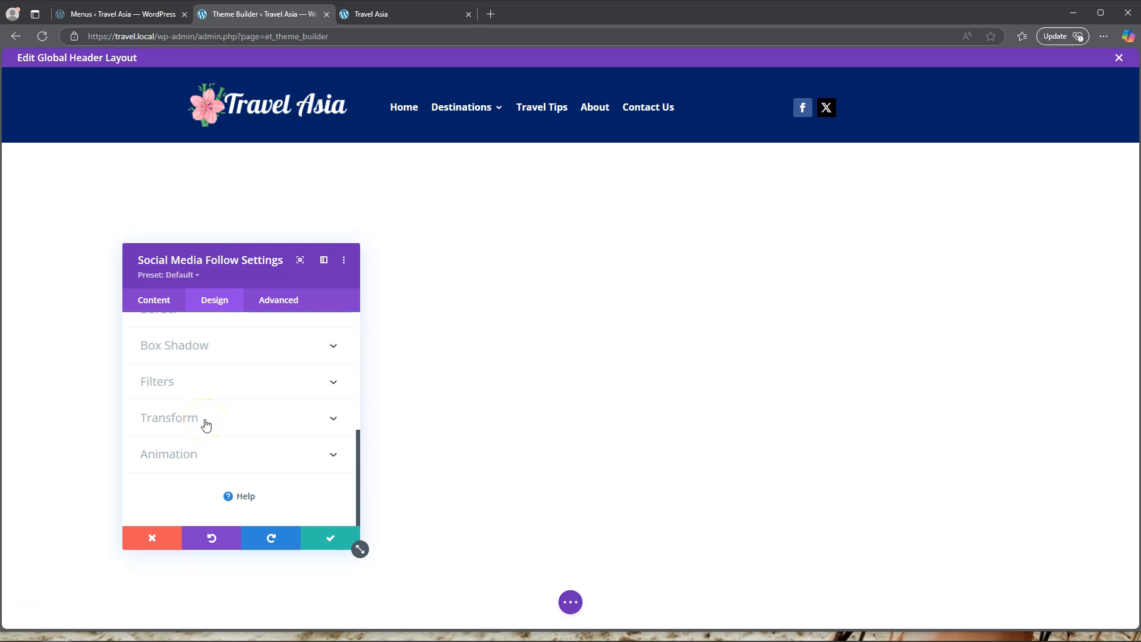
scroll(206, 423, up, 5)
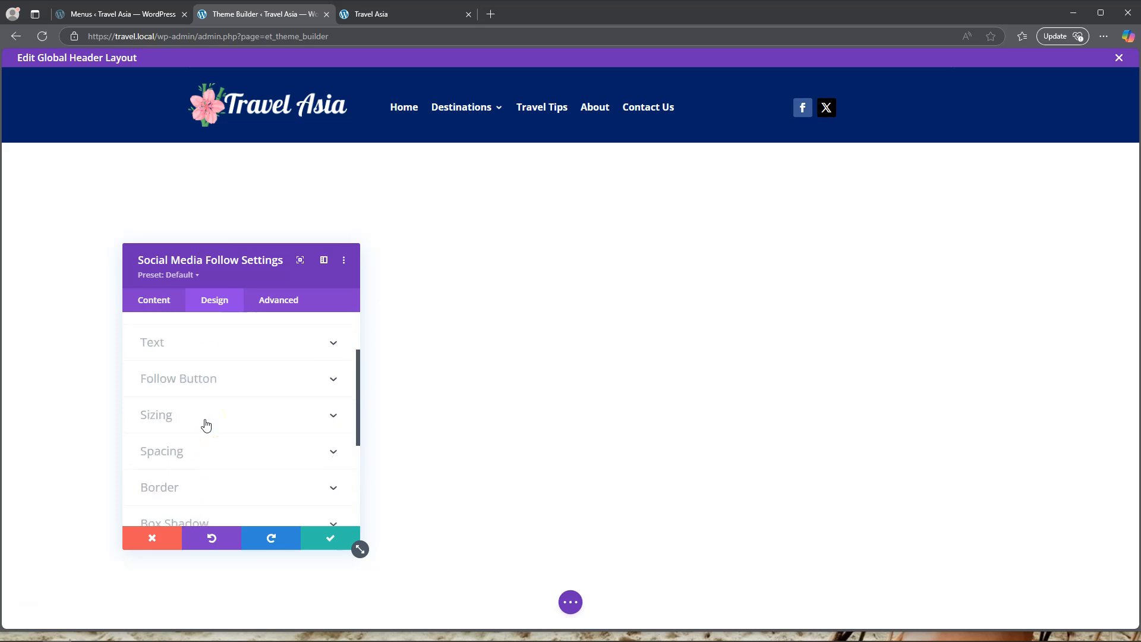
click(201, 389)
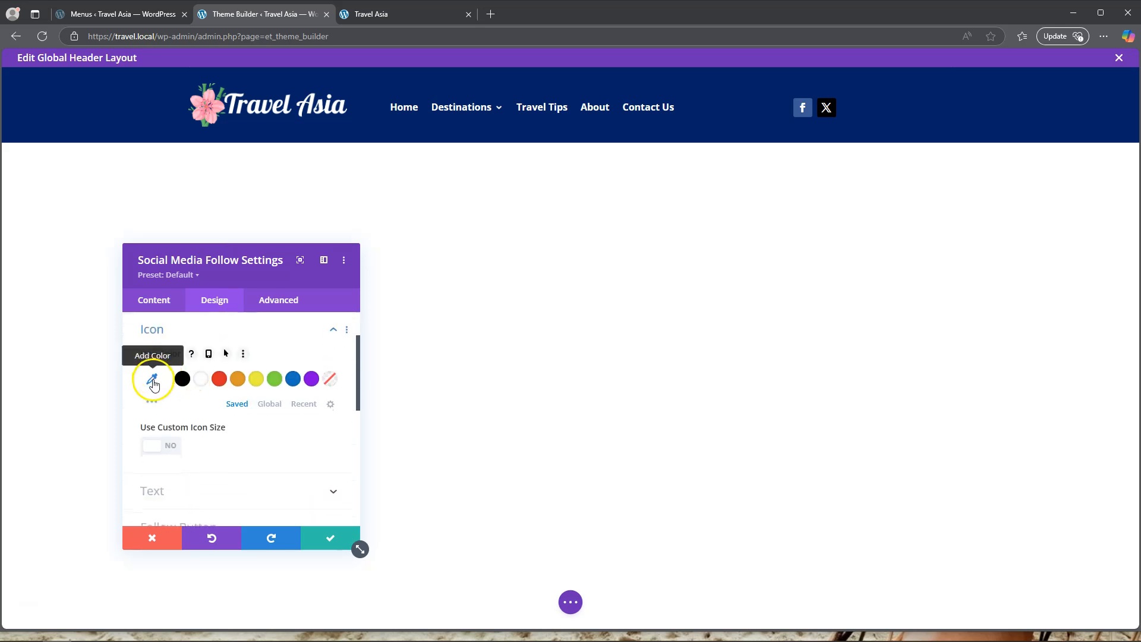
click(202, 380)
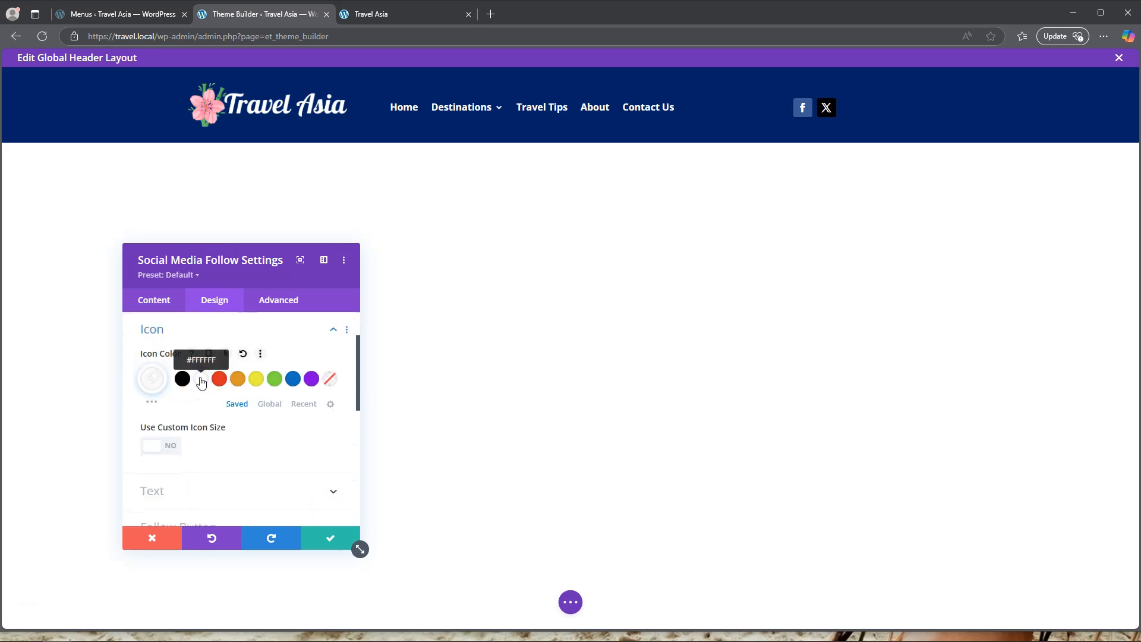
Set the saturation filter of the Social Media Follow module to 0%.
scroll(170, 443, down, 5)
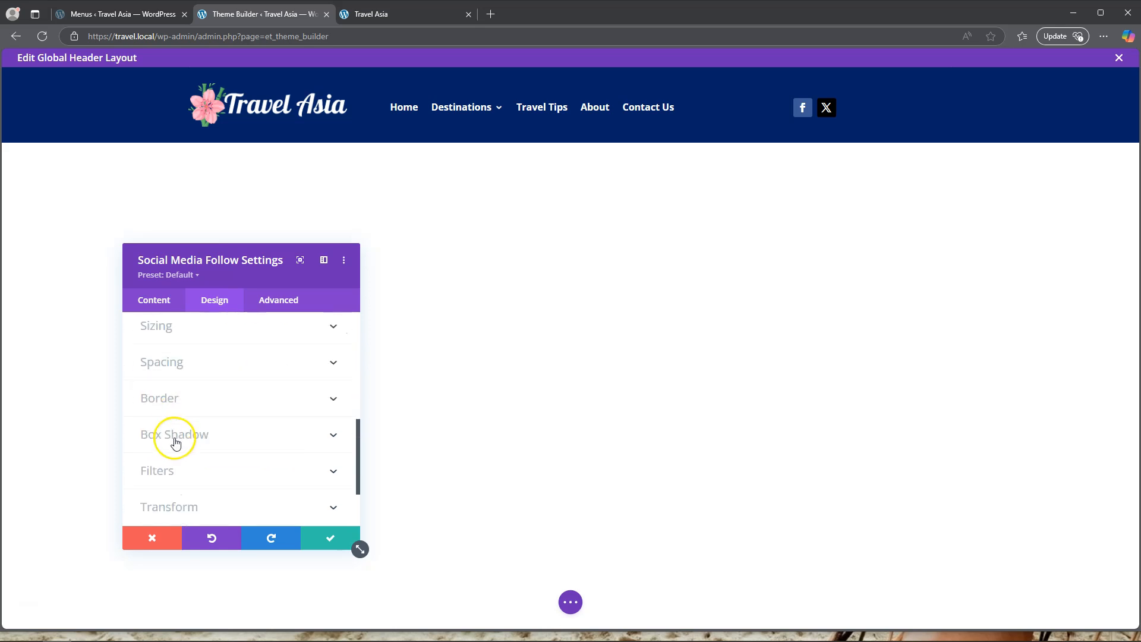
click(198, 389)
scroll(208, 417, down, 2)
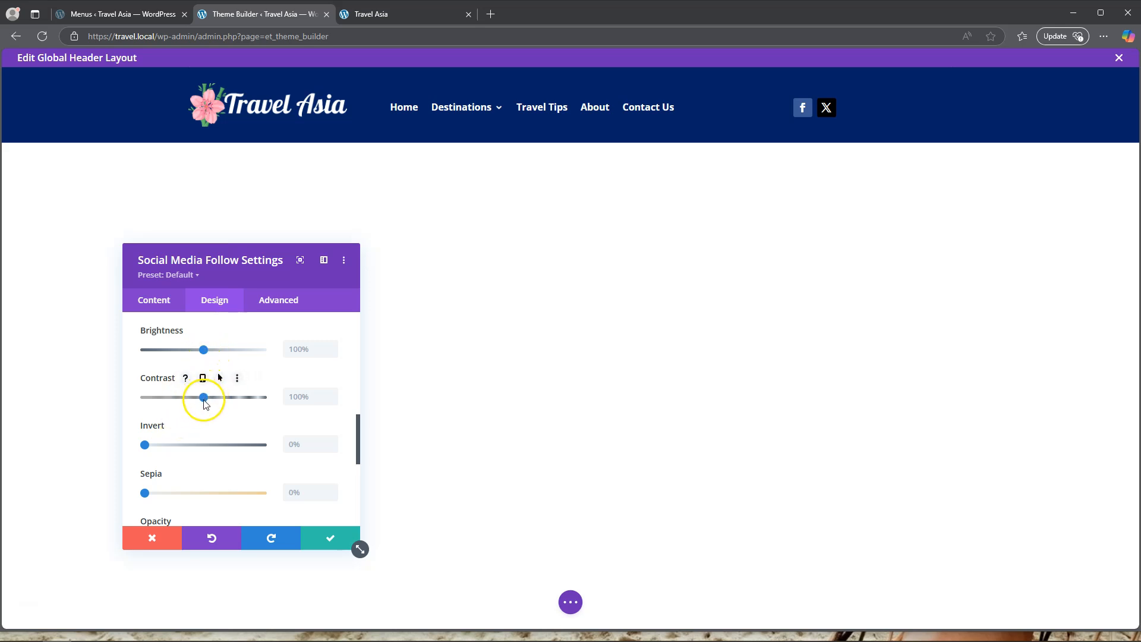
scroll(205, 404, down, 4)
scroll(206, 407, up, 5)
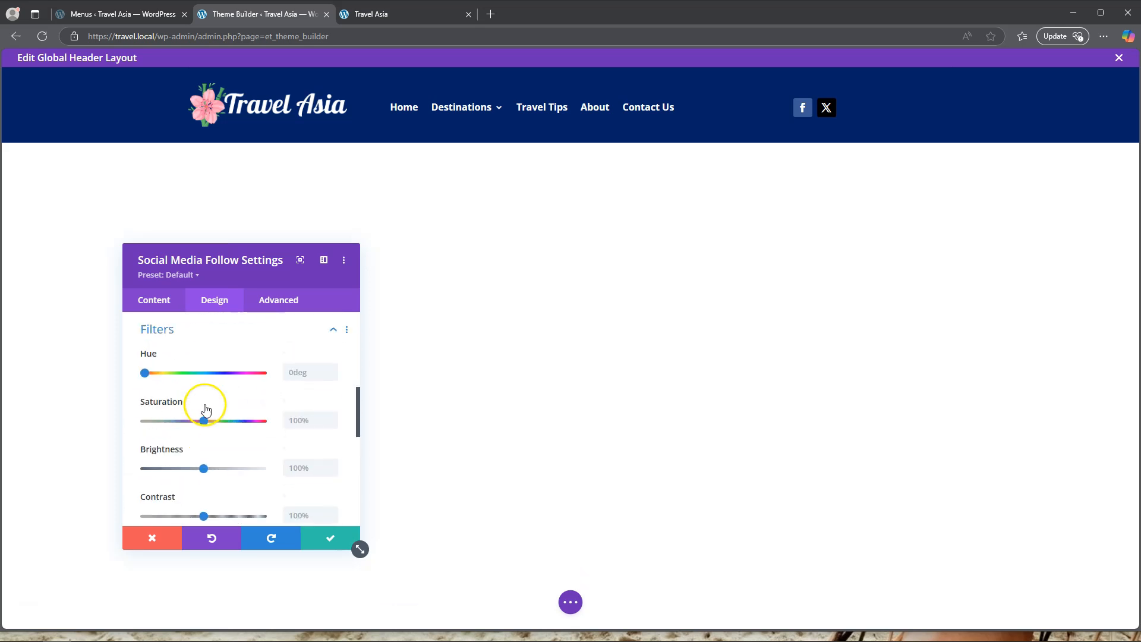
drag(205, 421, 201, 423)
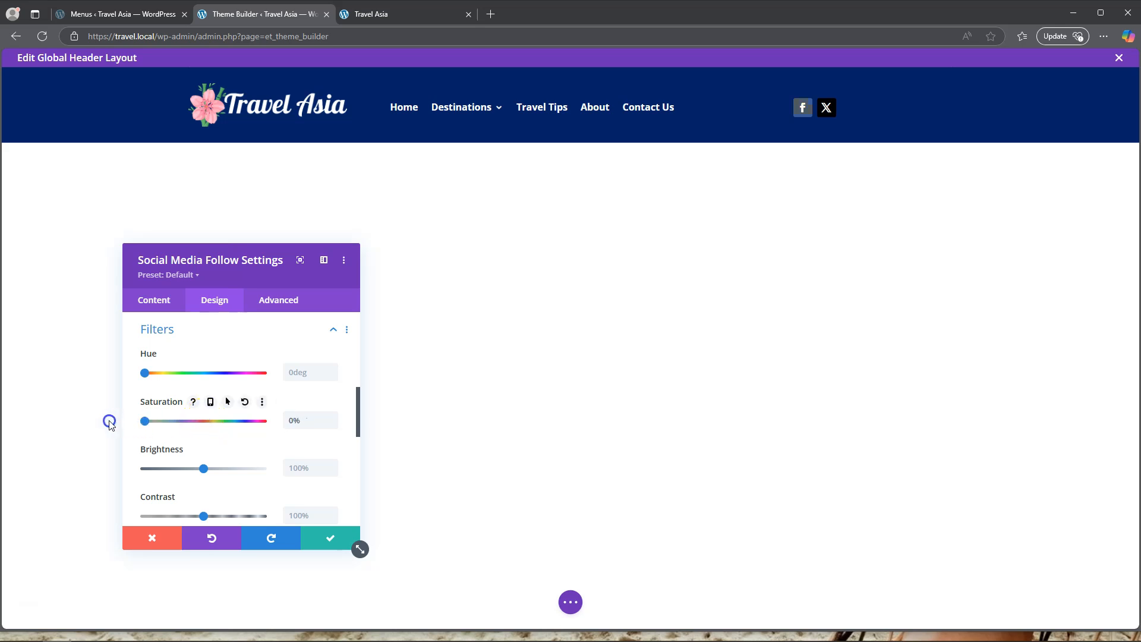
Set the Social Media Follow module's contrast filter to 185% and its invert filter to 100%.
scroll(214, 417, down, 2)
drag(203, 398, 153, 401)
drag(141, 402, 255, 406)
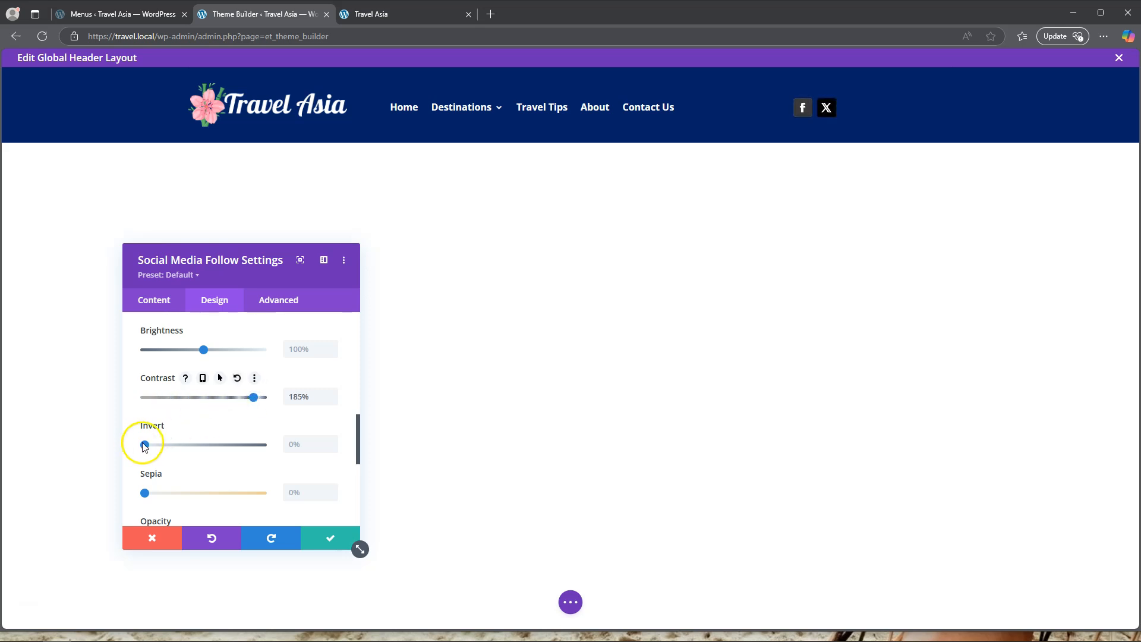
drag(146, 445, 278, 452)
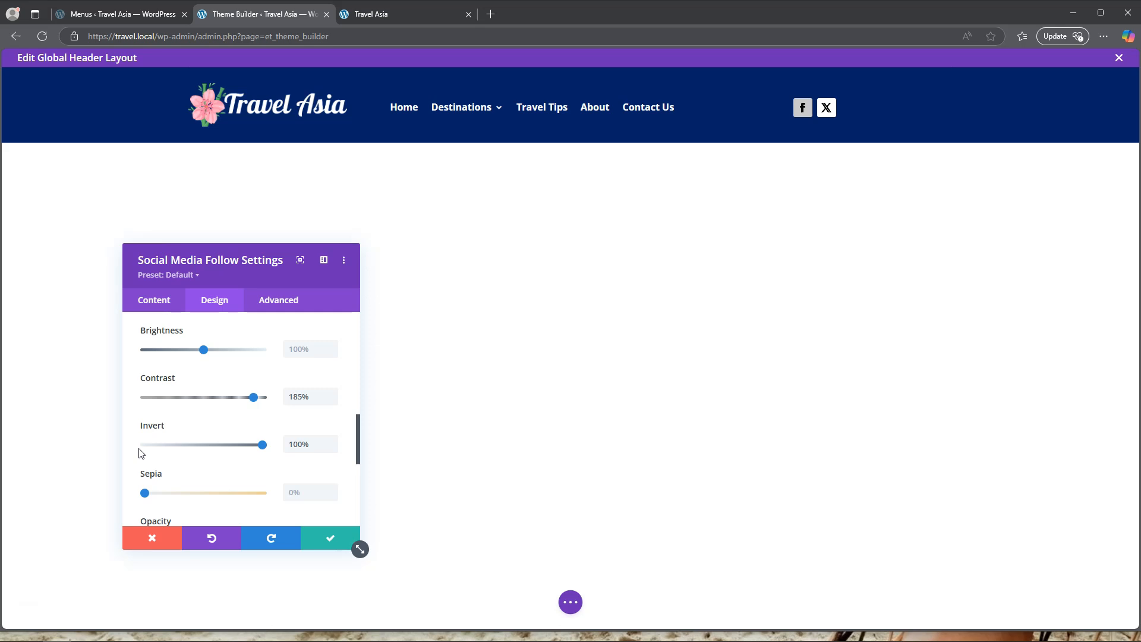
Add Instagram as a new social network in the Social Media Follow module and save that item.
click(150, 299)
click(243, 422)
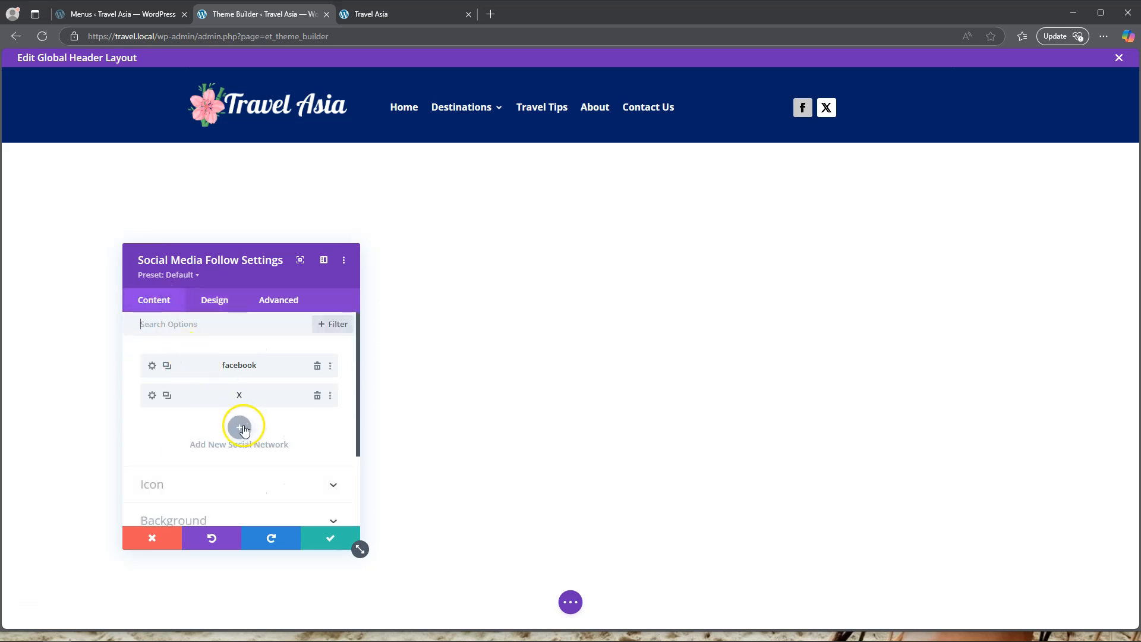
click(204, 395)
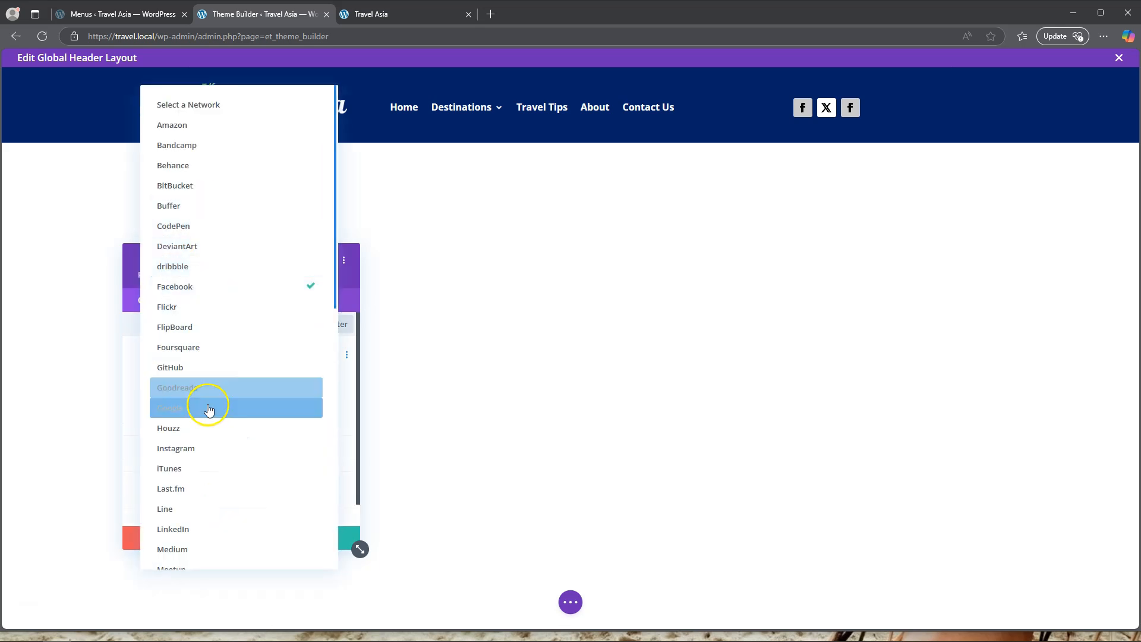
click(196, 449)
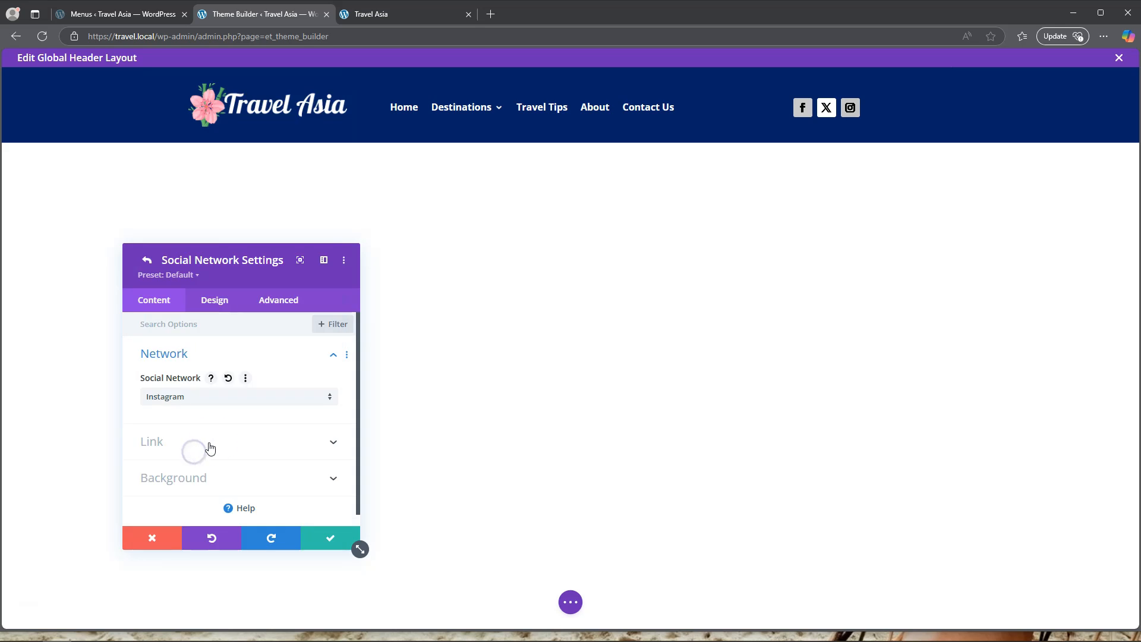
scroll(240, 404, down, 1)
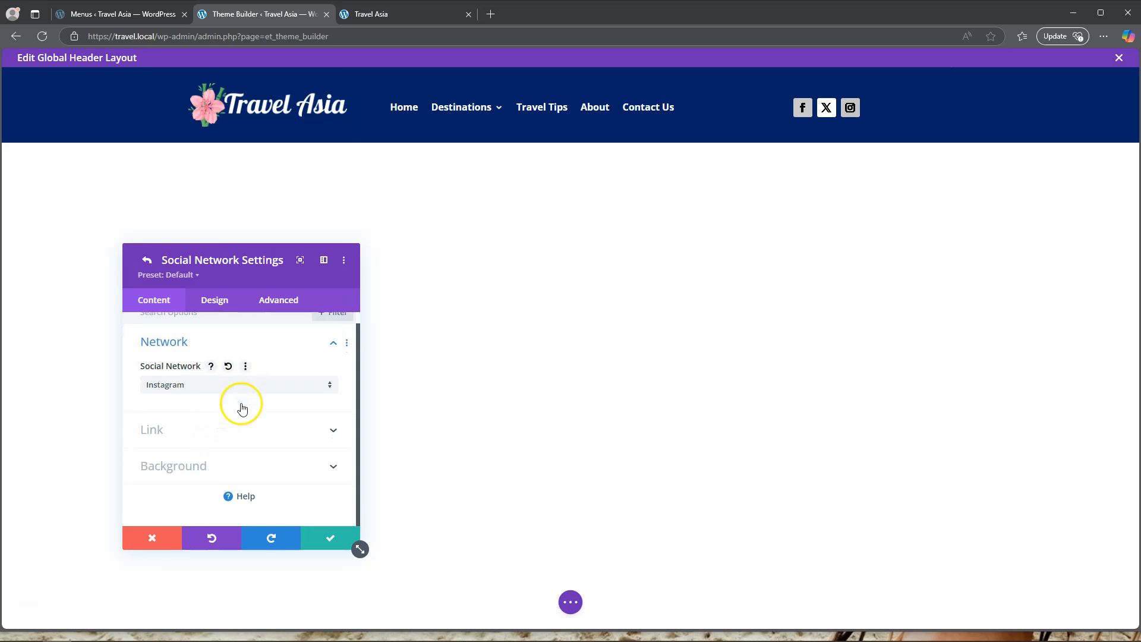
scroll(264, 429, up, 1)
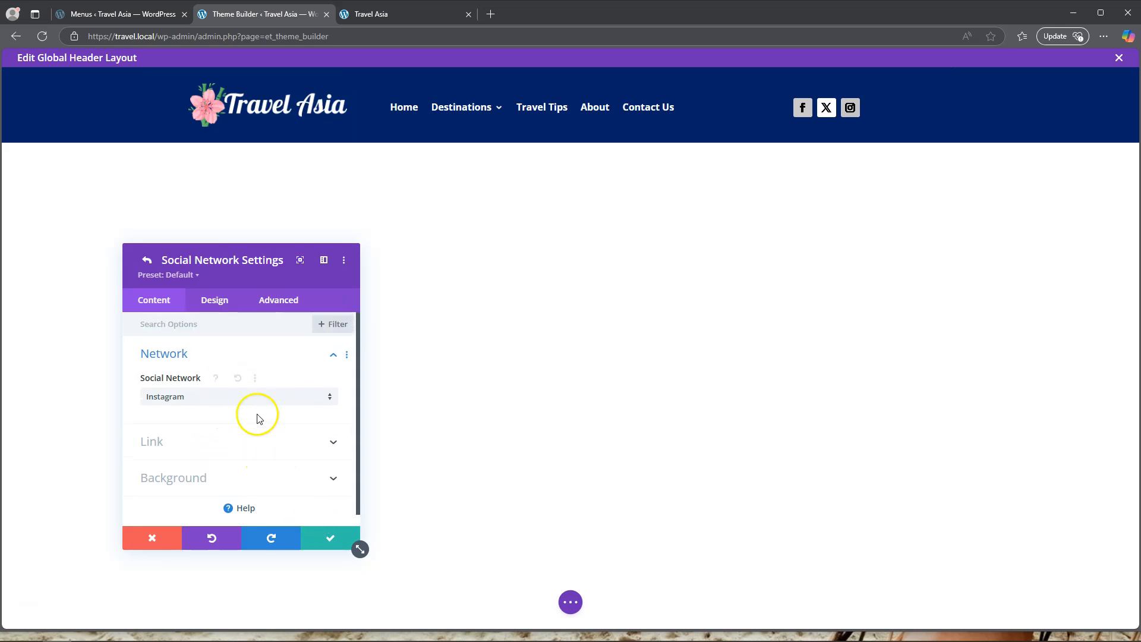
click(331, 538)
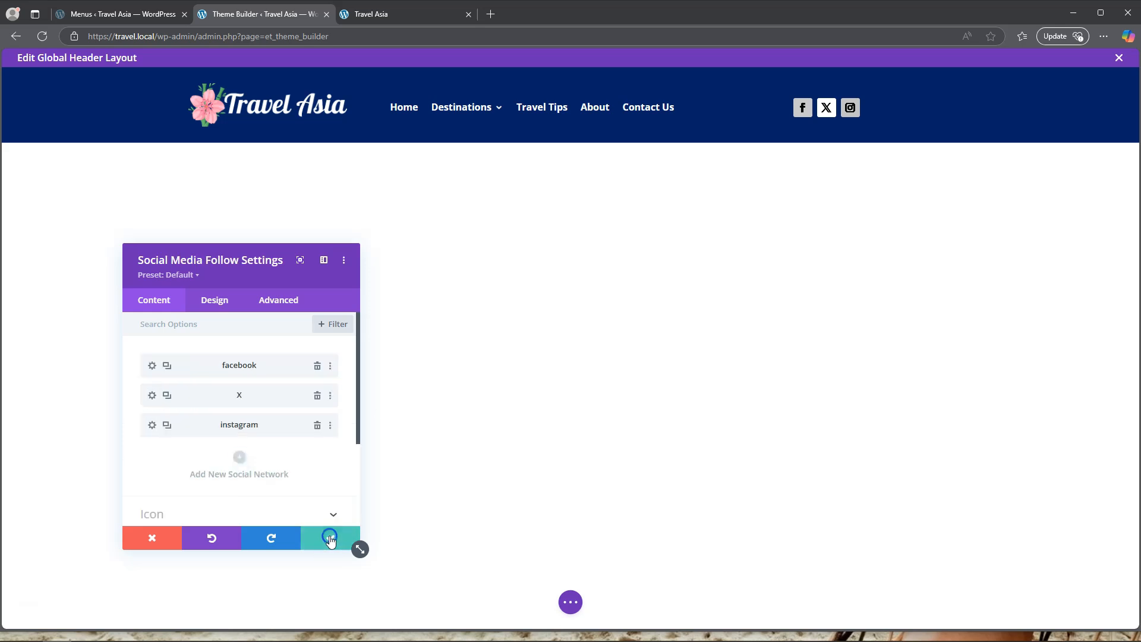
Add Youtube as another social network and save the Social Media Follow module's settings.
click(239, 458)
click(203, 394)
scroll(235, 410, down, 5)
scroll(235, 415, down, 5)
click(216, 544)
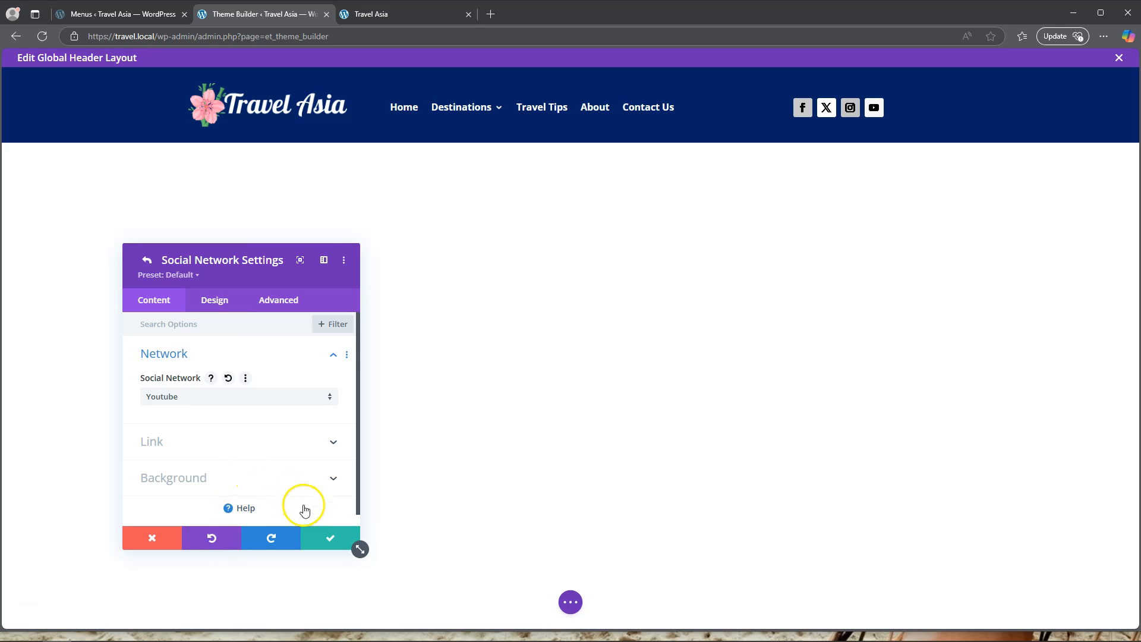
click(330, 538)
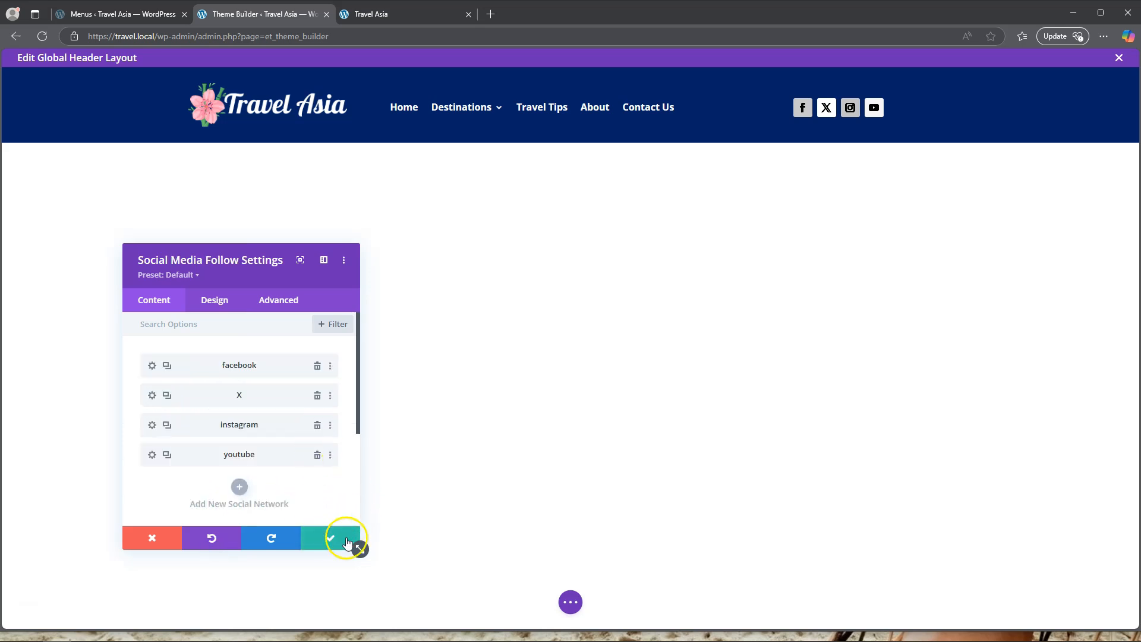
click(347, 543)
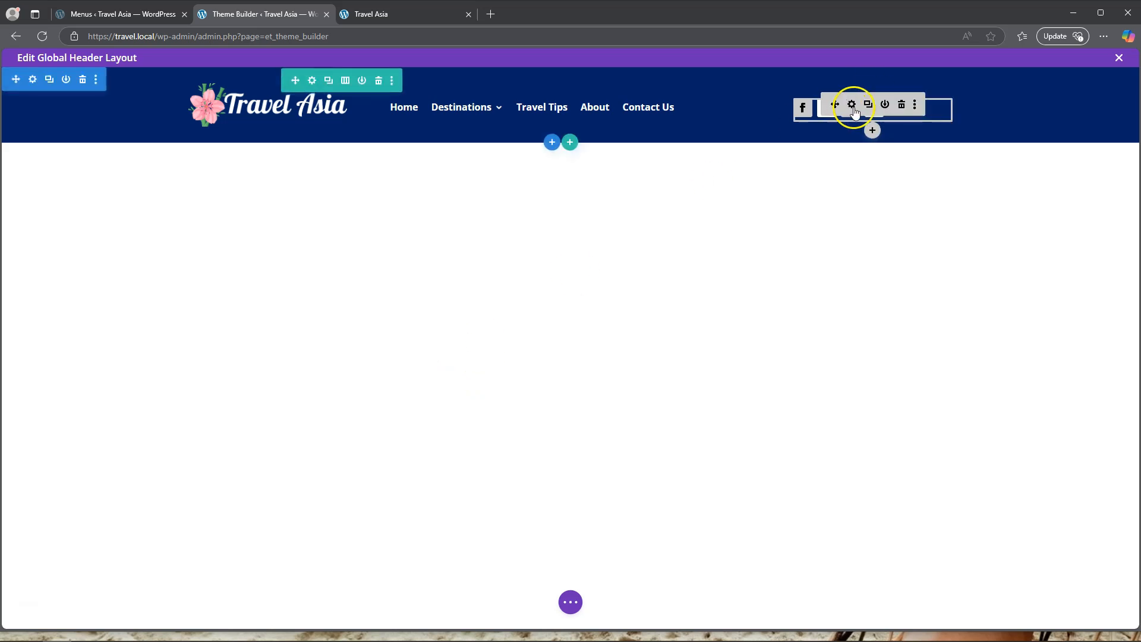
Round all corners of the Social Media Follow icons to 50% and save the module's settings.
click(854, 105)
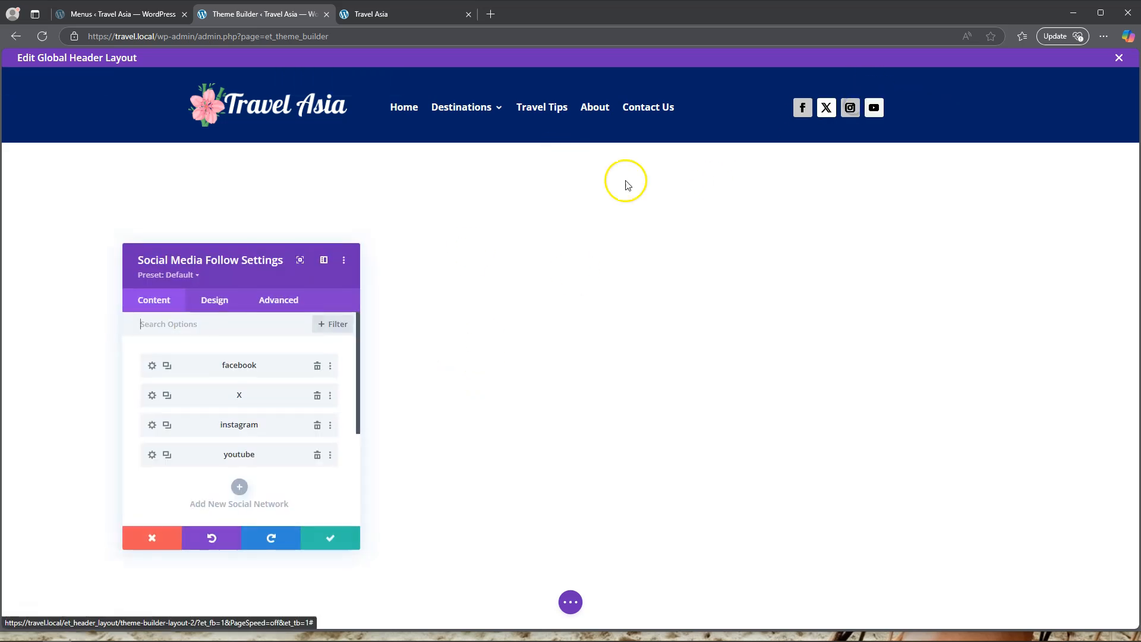
click(215, 300)
scroll(208, 415, down, 3)
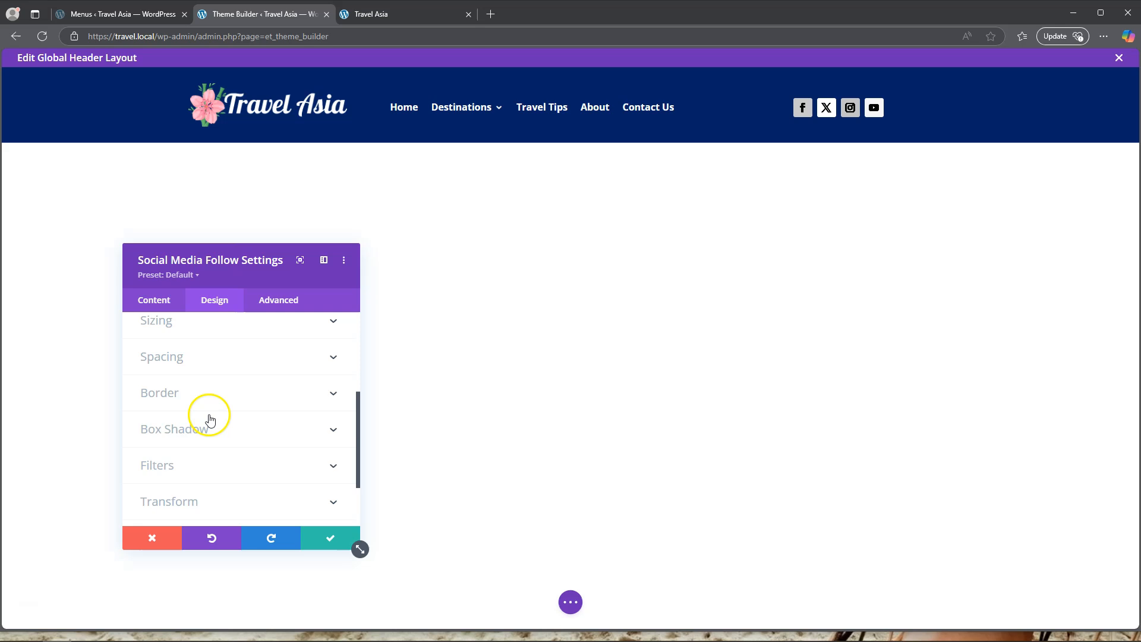
click(184, 393)
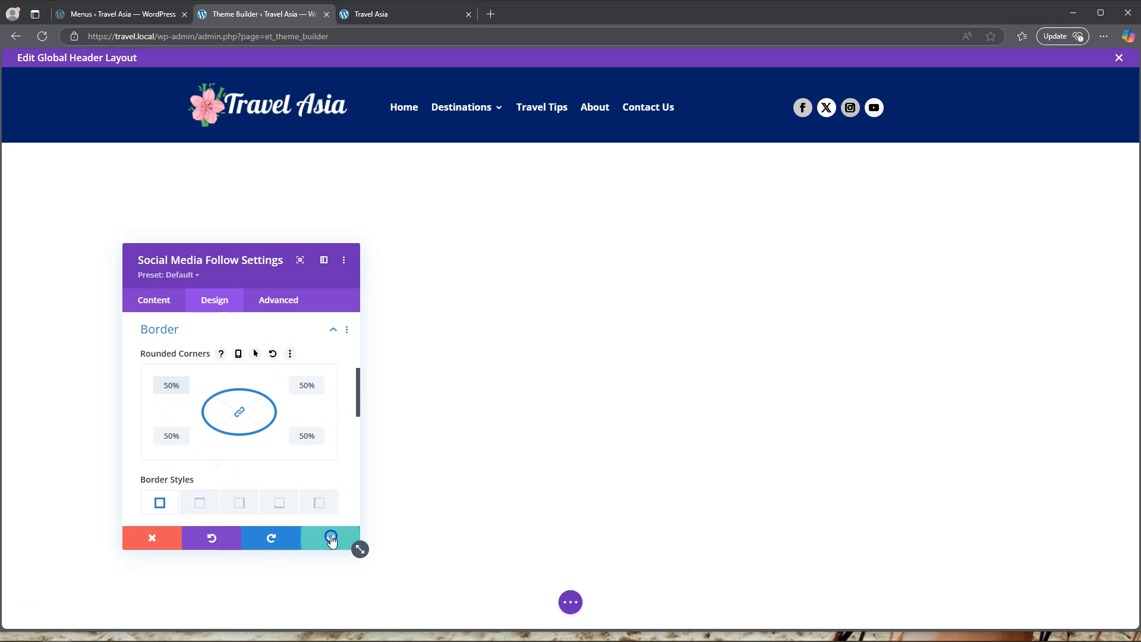
click(327, 540)
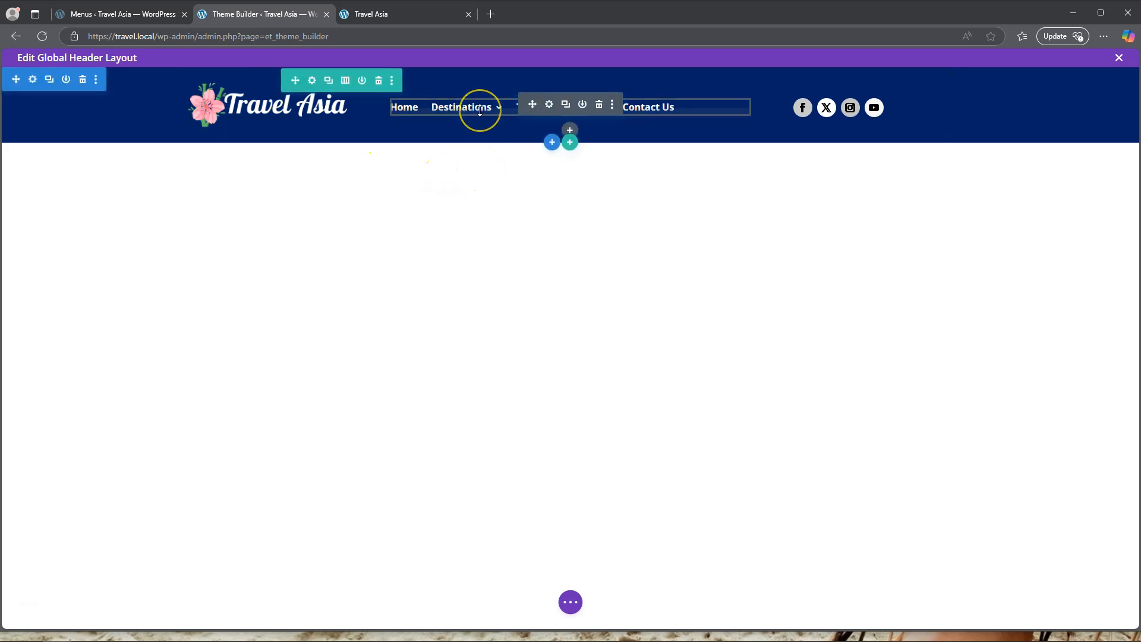
Save the global header layout.
click(617, 423)
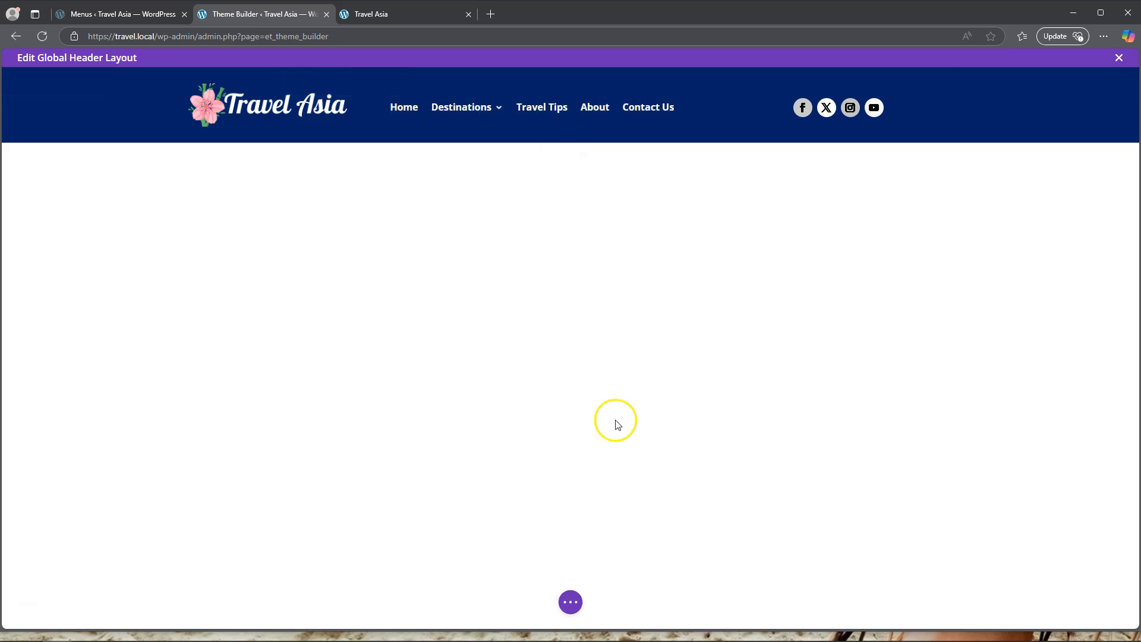
click(568, 597)
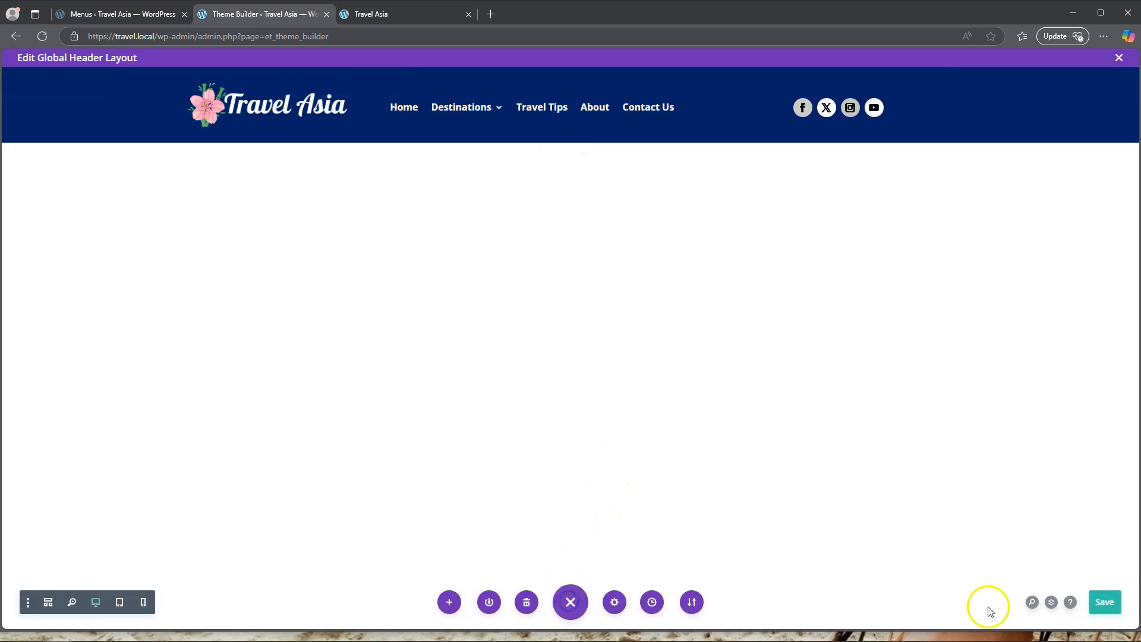
click(1104, 602)
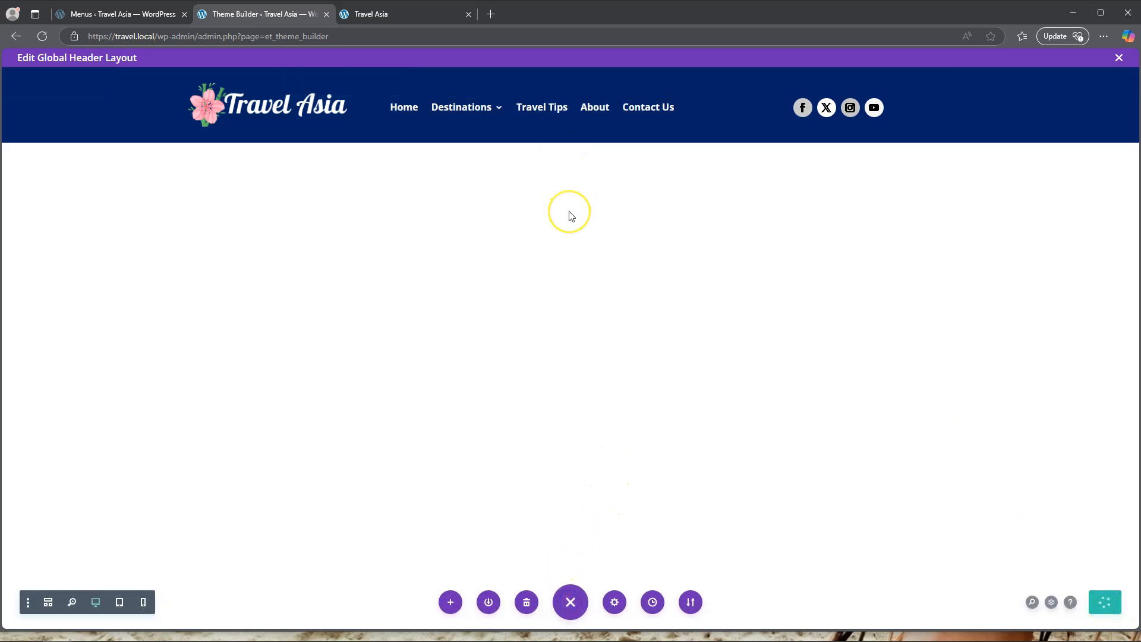
Reload the live Travel Asia site to check the header, and return to the Theme Builder.
click(410, 14)
click(42, 35)
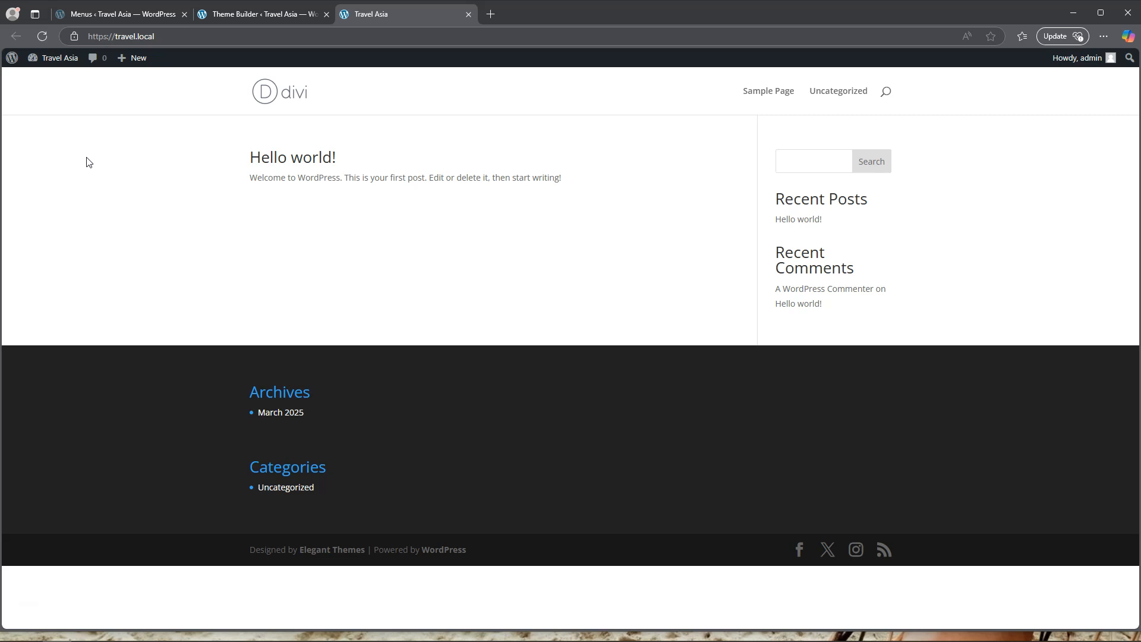
click(267, 14)
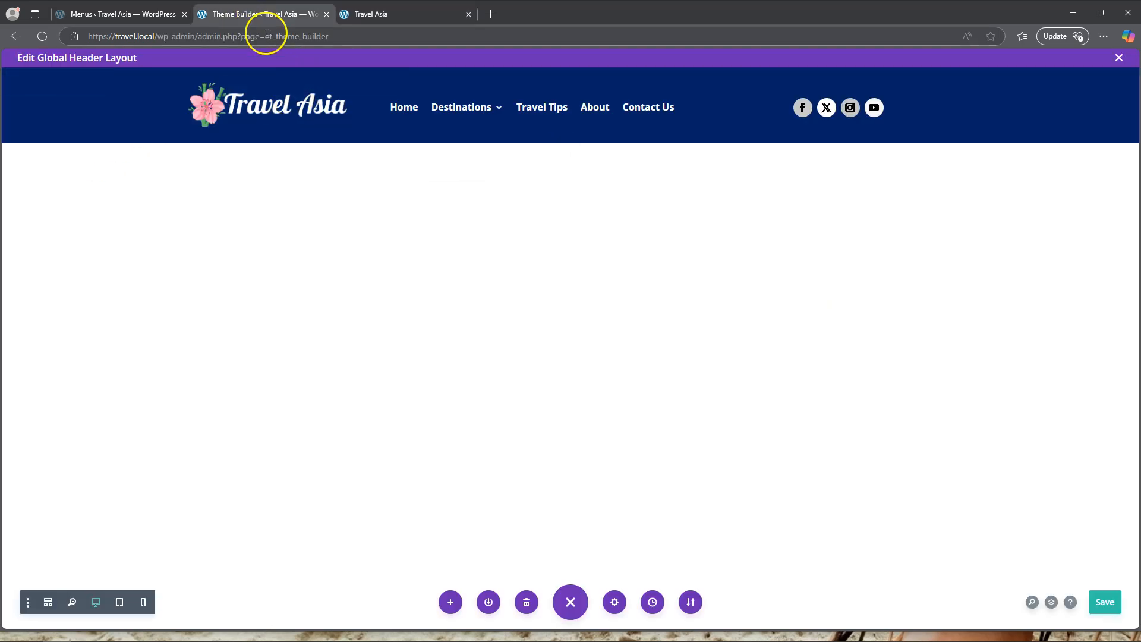
Save and close the global header layout, and save the Theme Builder changes.
click(1097, 610)
click(1120, 60)
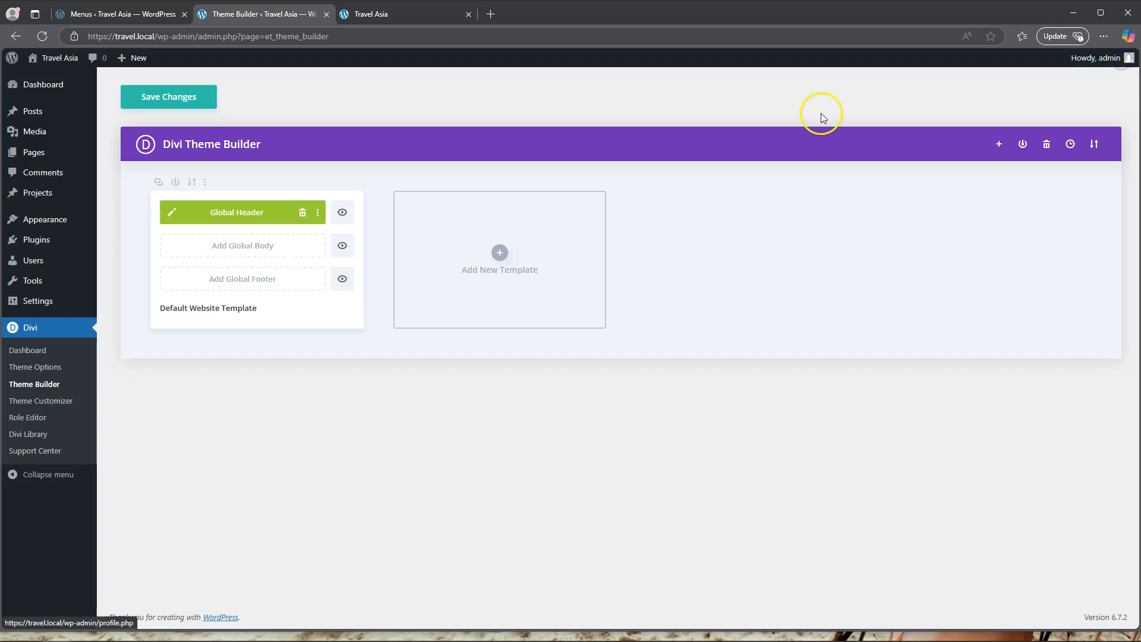
click(166, 100)
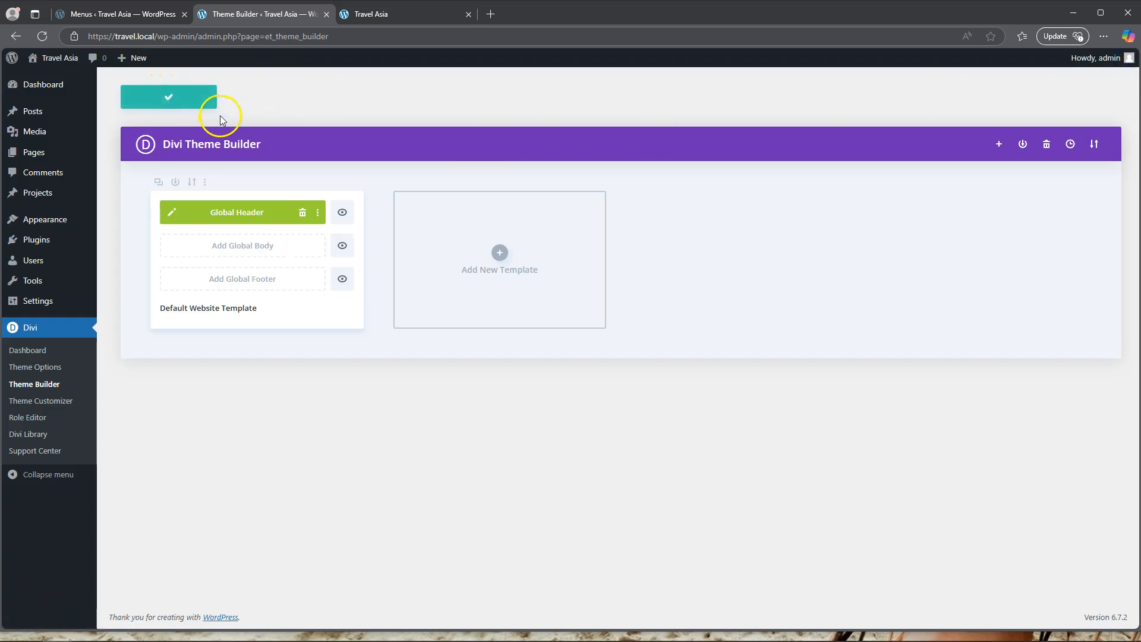
Refresh the live Travel Asia home page and examine its header.
click(402, 12)
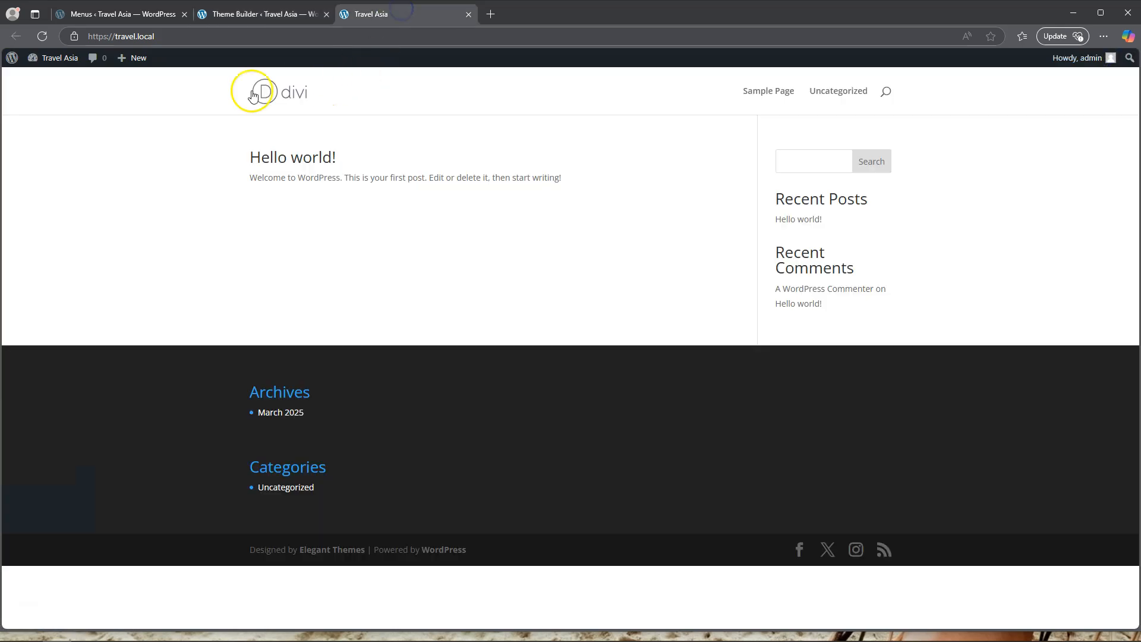
click(43, 36)
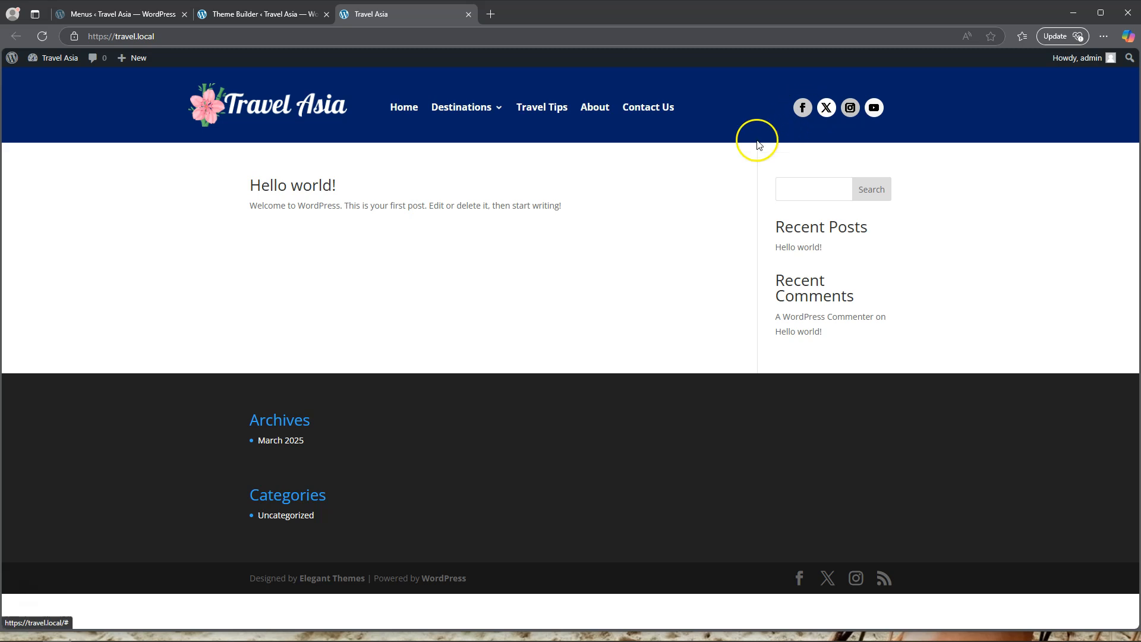
Check the Destinations dropdown on the live site and reopen the Global Header layout for editing.
mouse_move(465, 108)
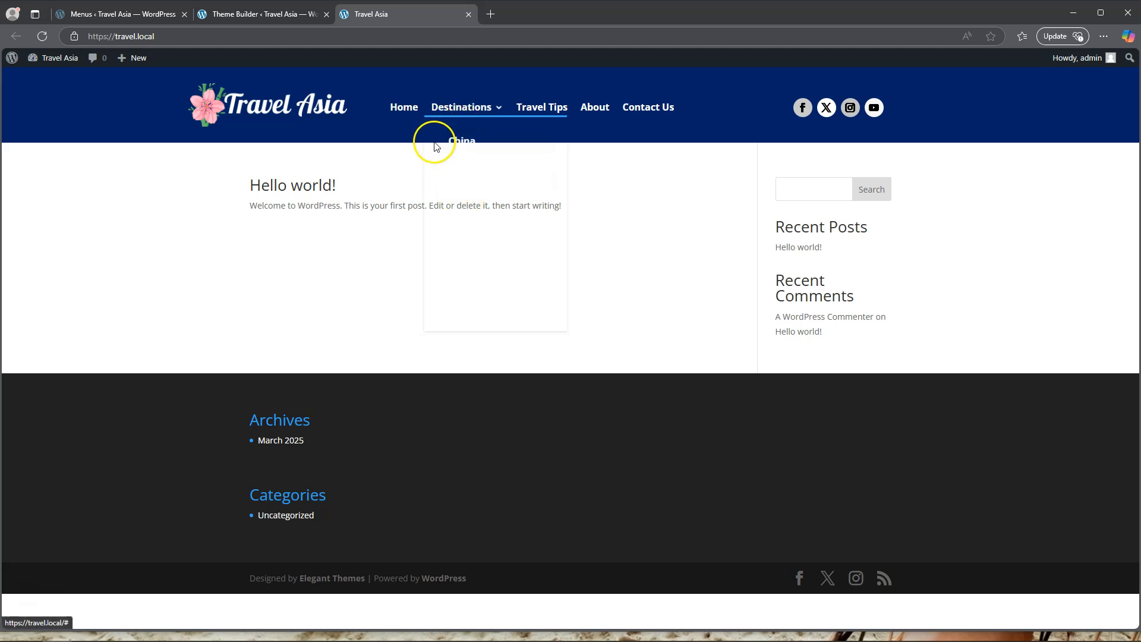
click(258, 14)
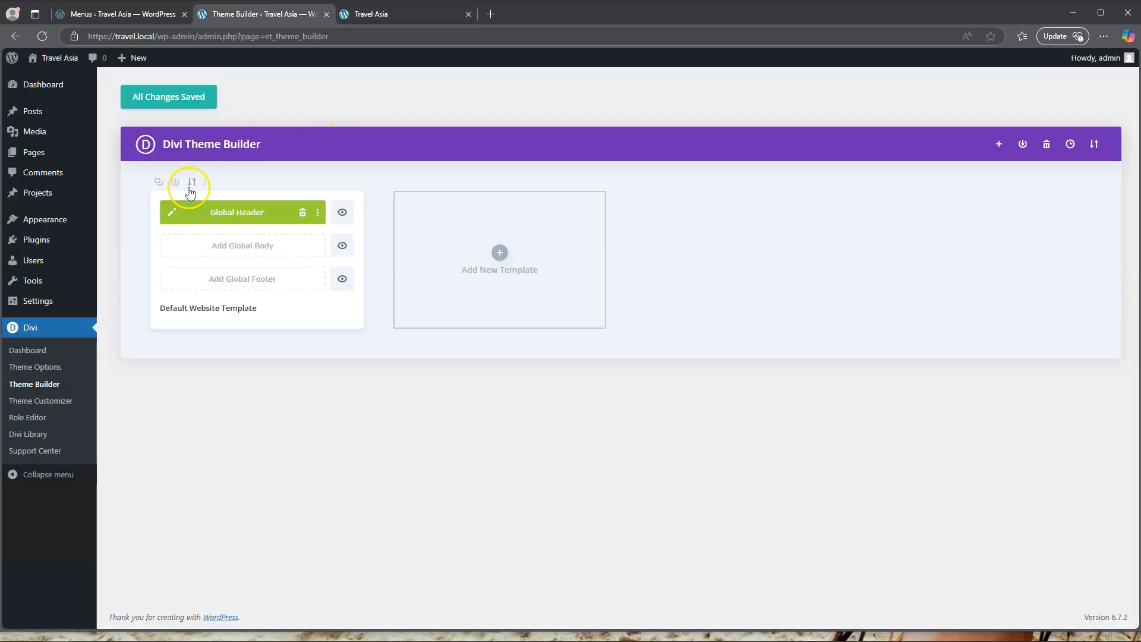
click(172, 212)
click(397, 13)
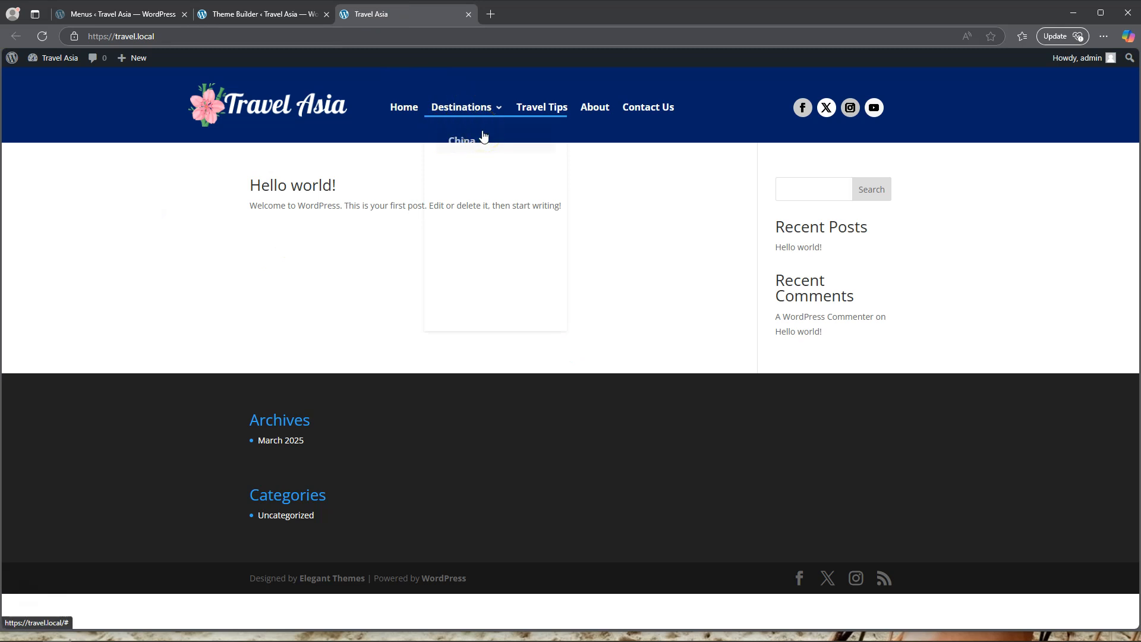
click(266, 16)
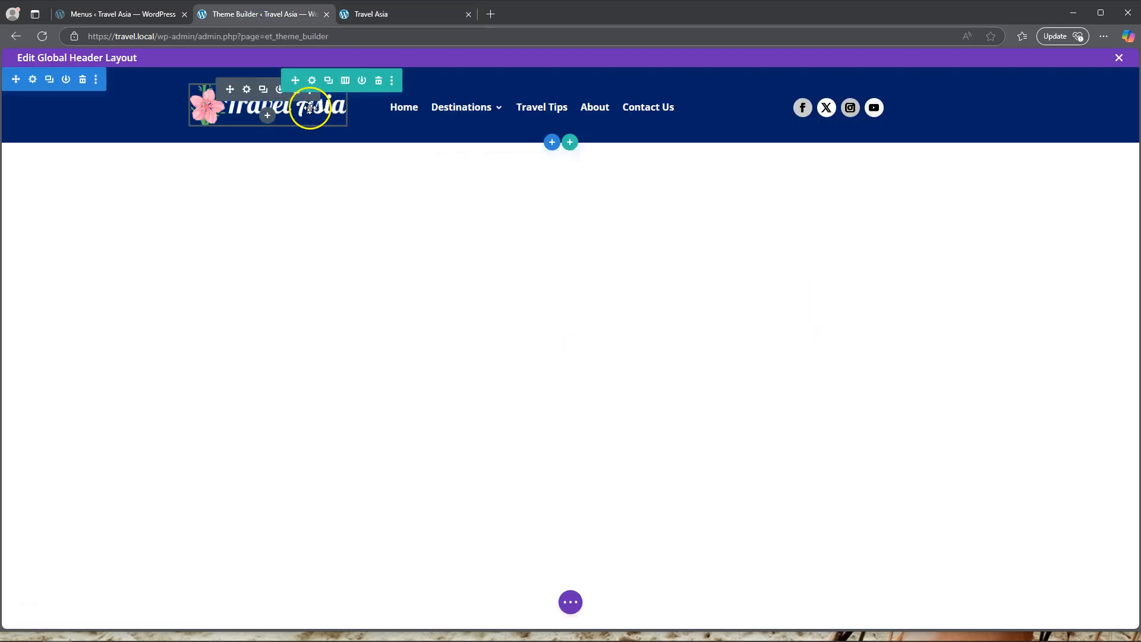
Copy the header section's background color code, #022268, from its settings.
click(32, 79)
click(90, 221)
click(97, 276)
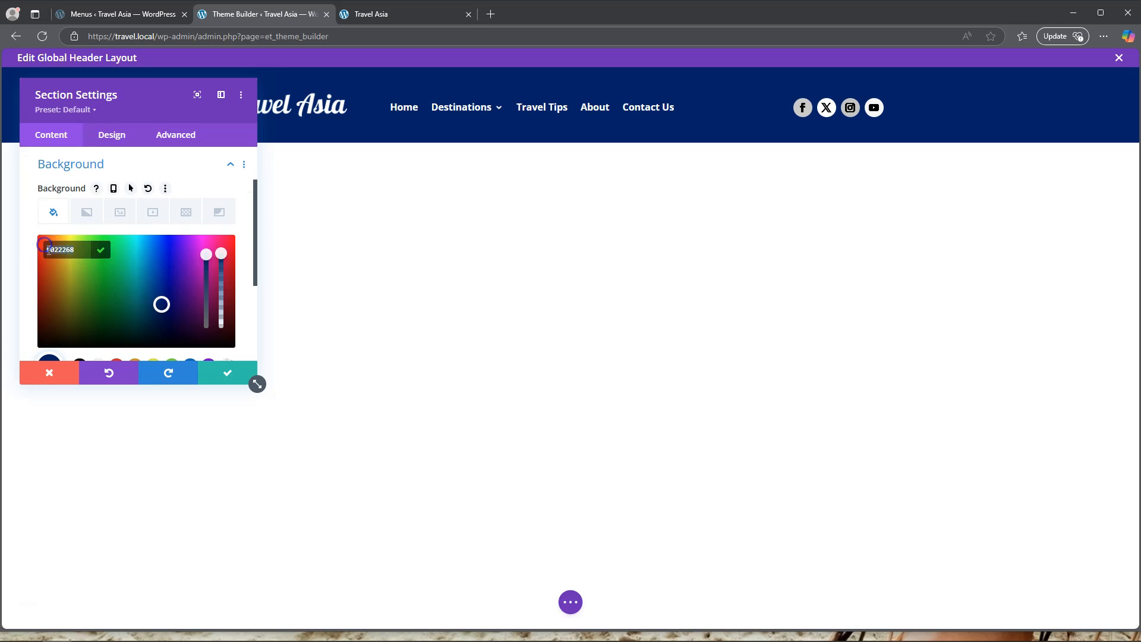
click(226, 373)
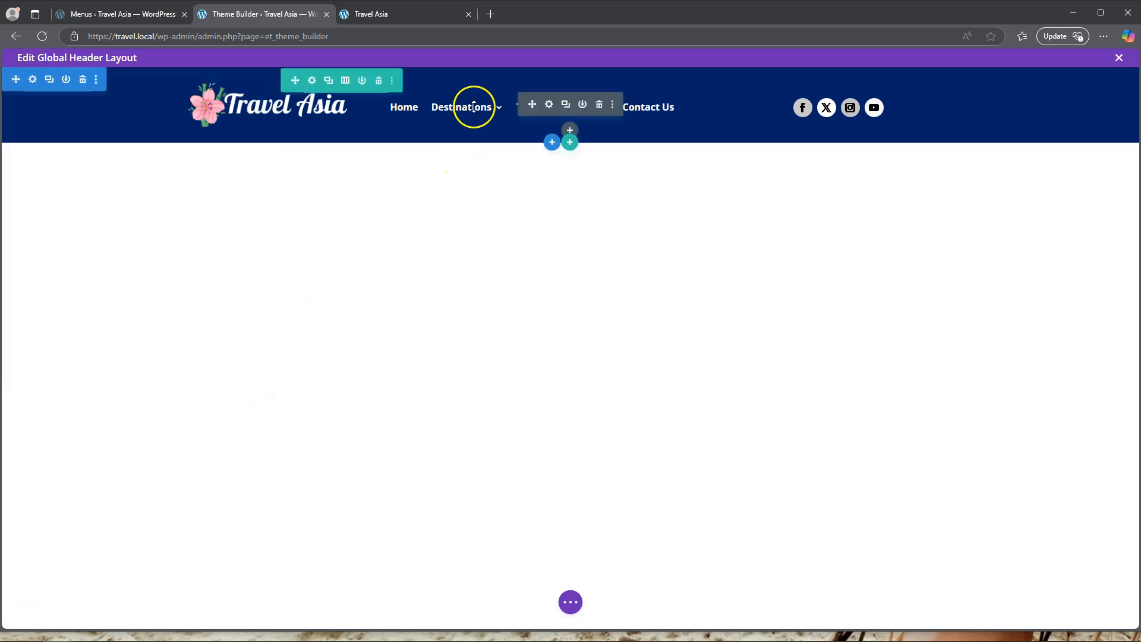
Set the menu module's dropdown menu background color to #022268 and preview the Destinations dropdown.
click(548, 105)
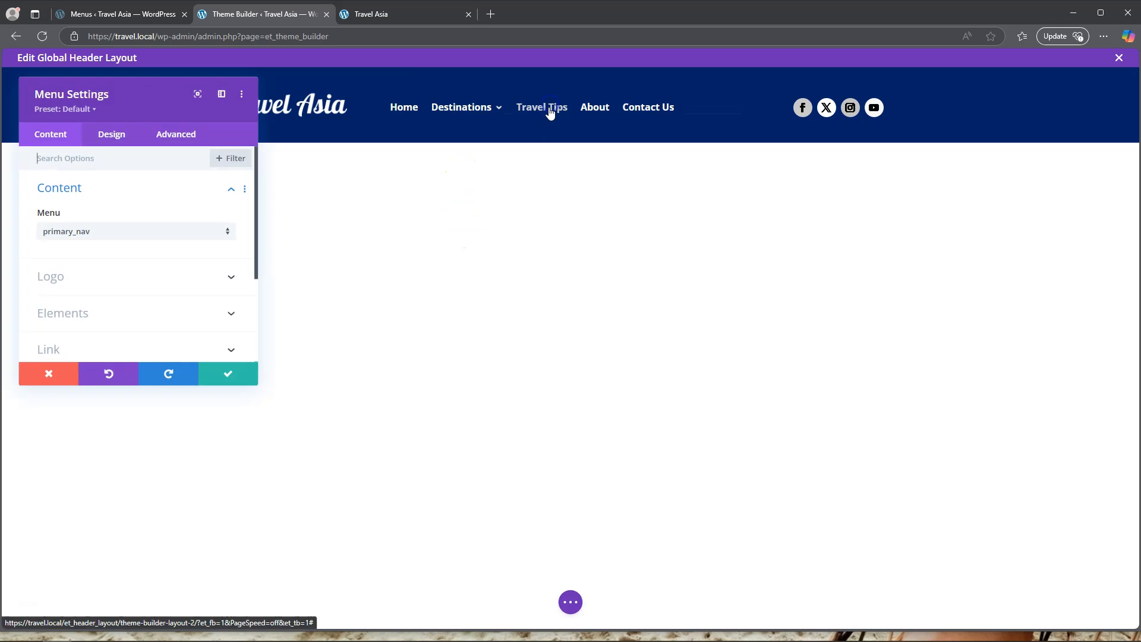
click(113, 137)
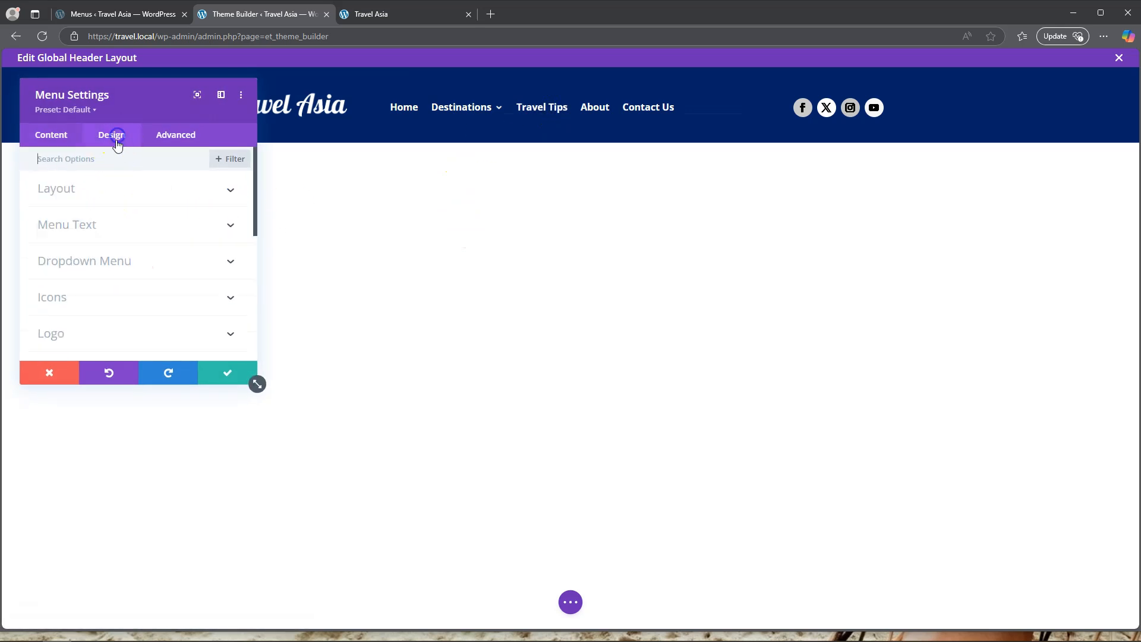
click(108, 263)
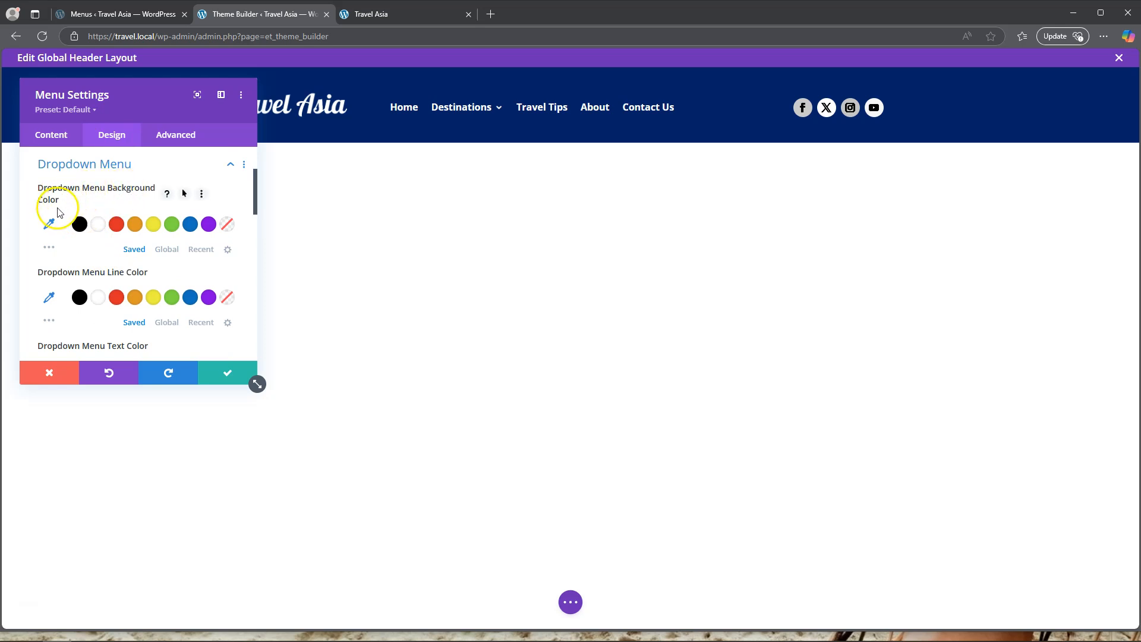
click(50, 226)
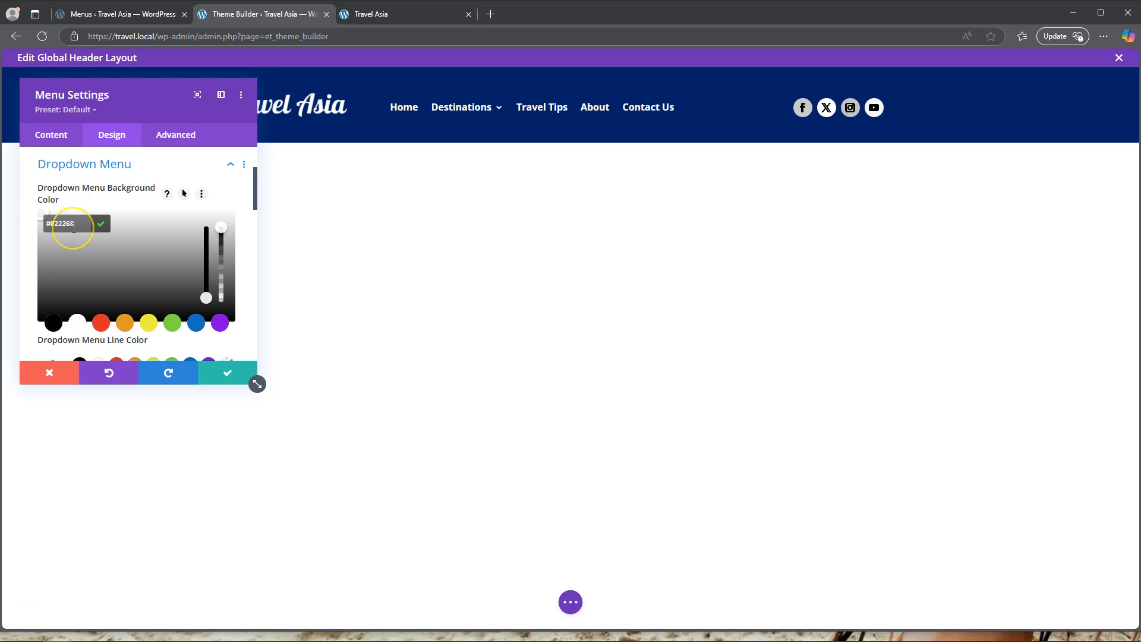
mouse_move(454, 107)
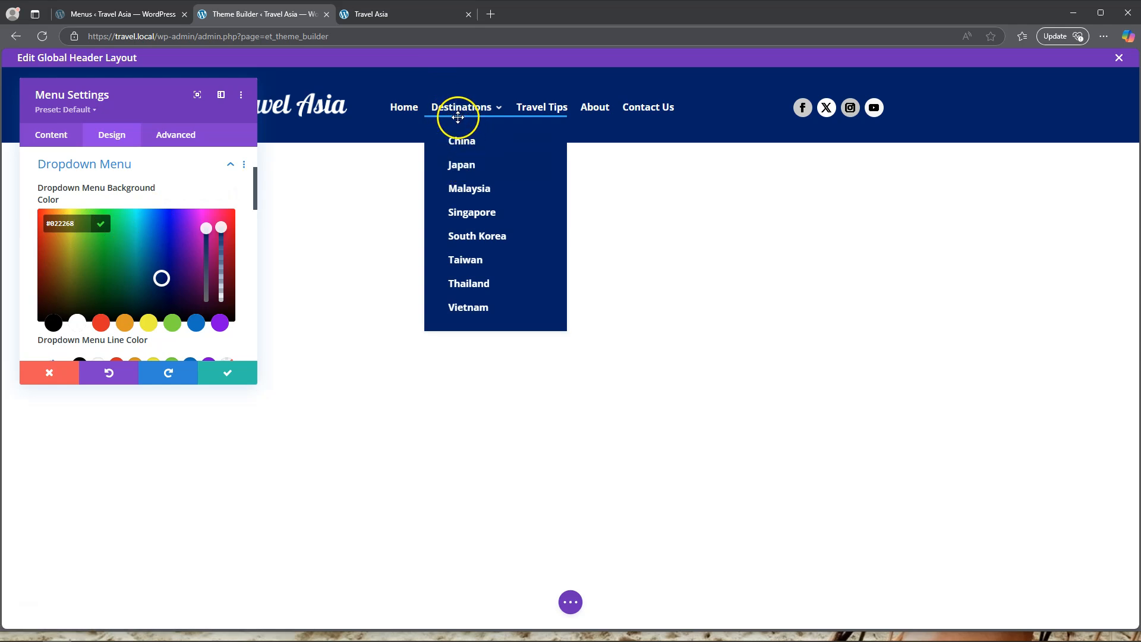
Examine the remaining dropdown menu and border options in the menu module's design settings.
scroll(136, 238, down, 2)
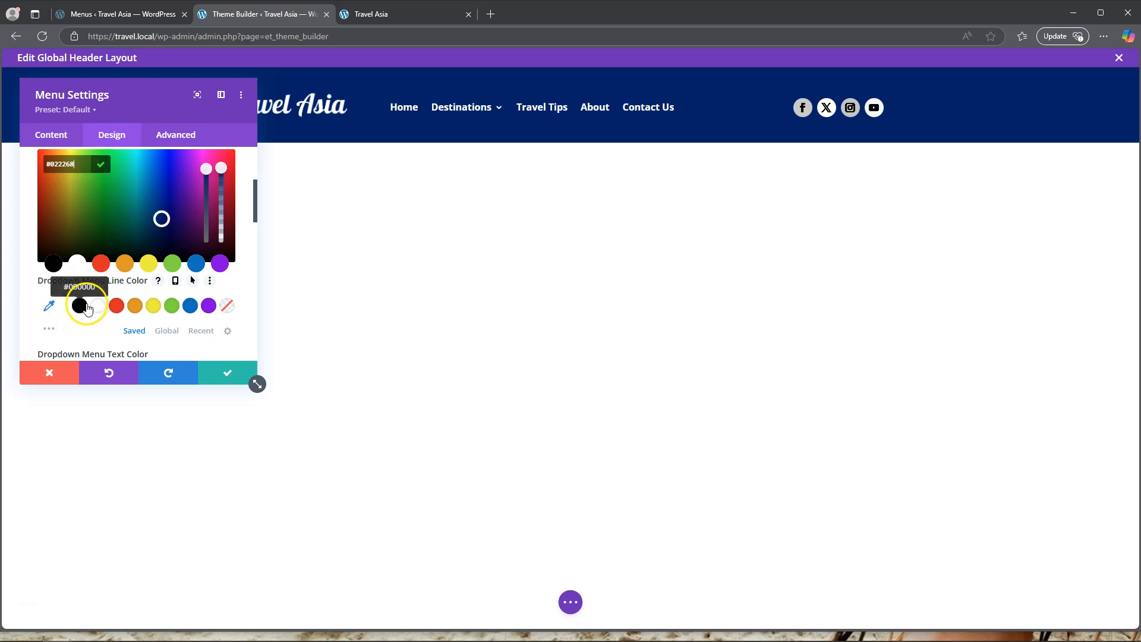
scroll(86, 306, down, 6)
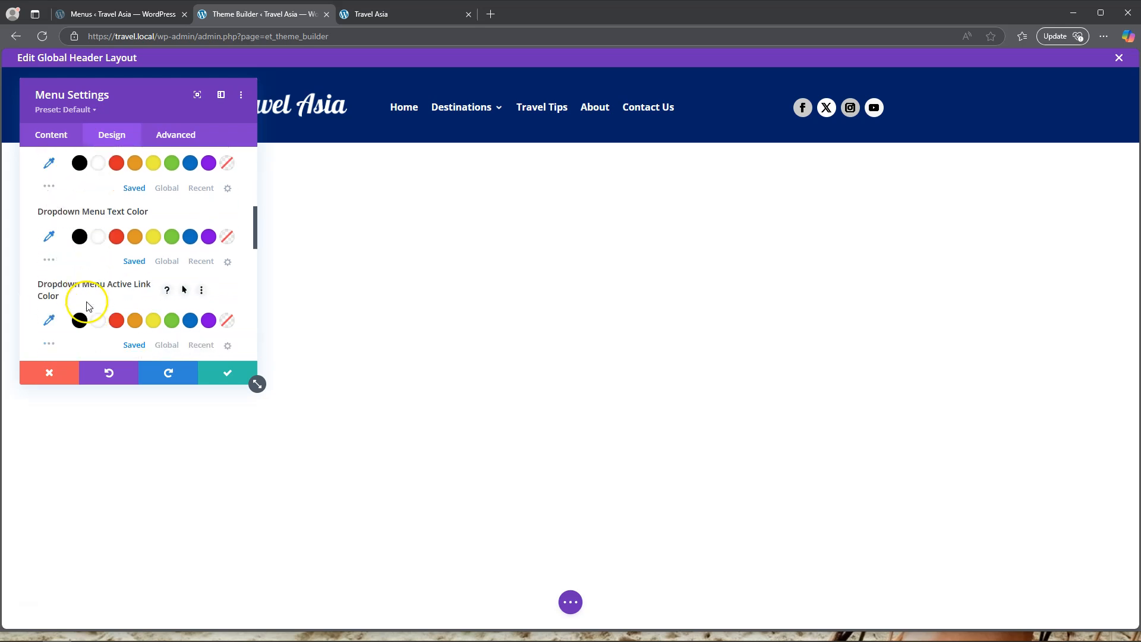
scroll(86, 306, down, 3)
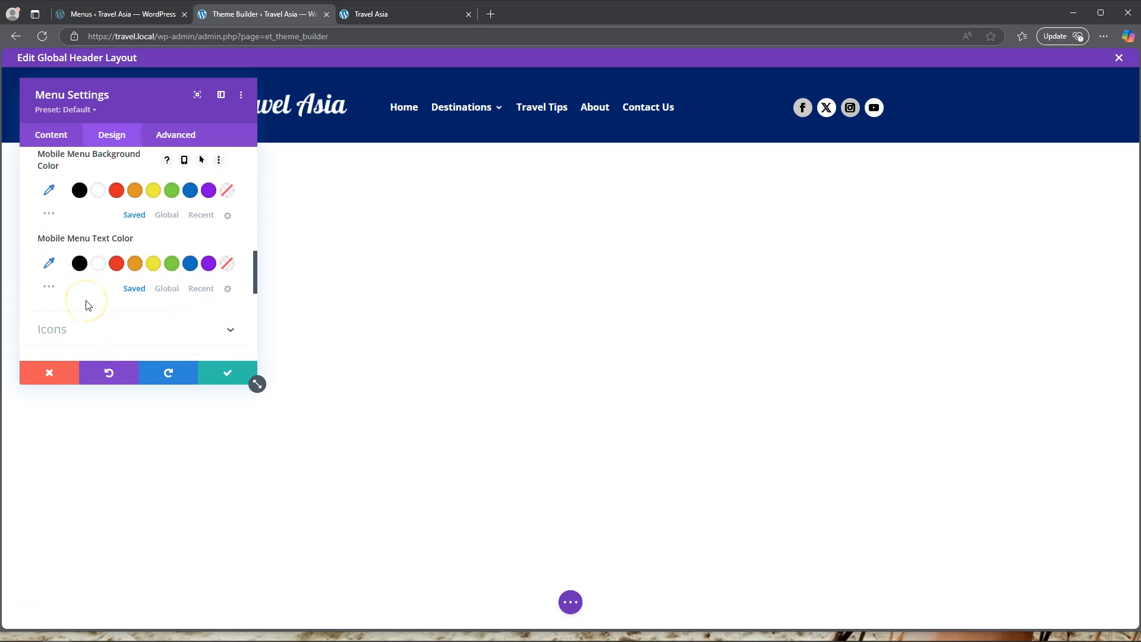
scroll(86, 306, down, 3)
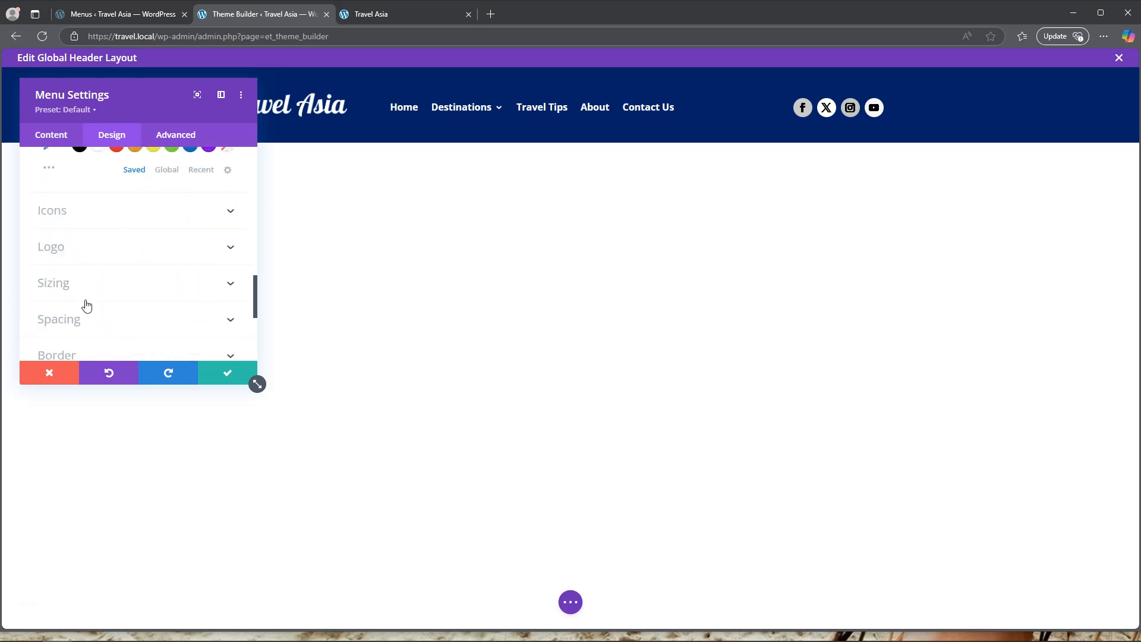
scroll(86, 306, down, 2)
click(82, 297)
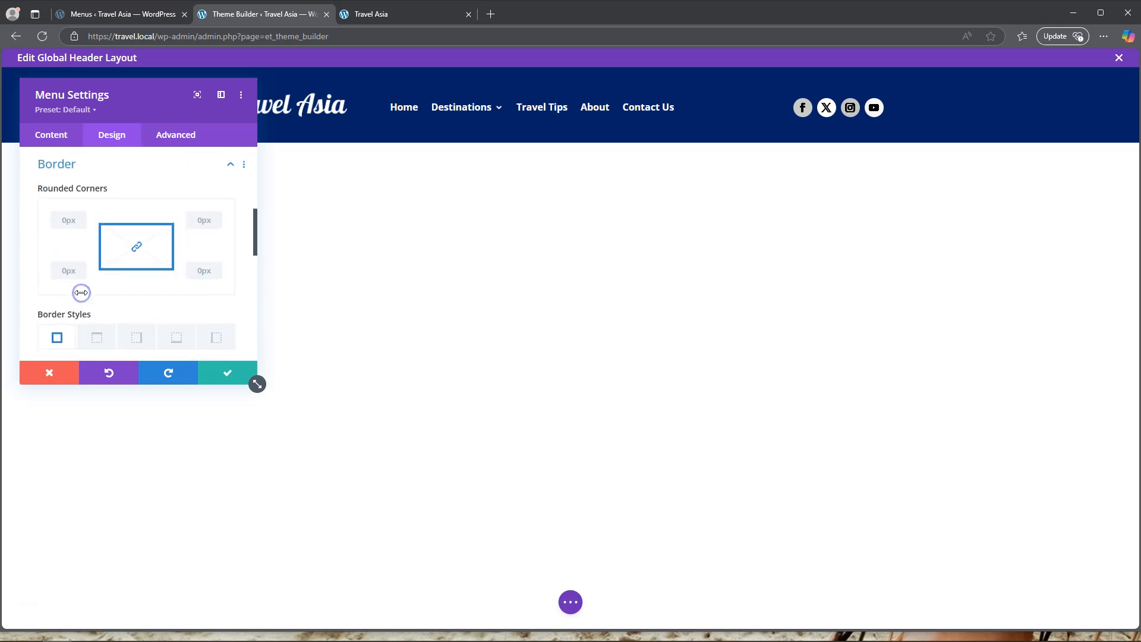
scroll(104, 289, down, 4)
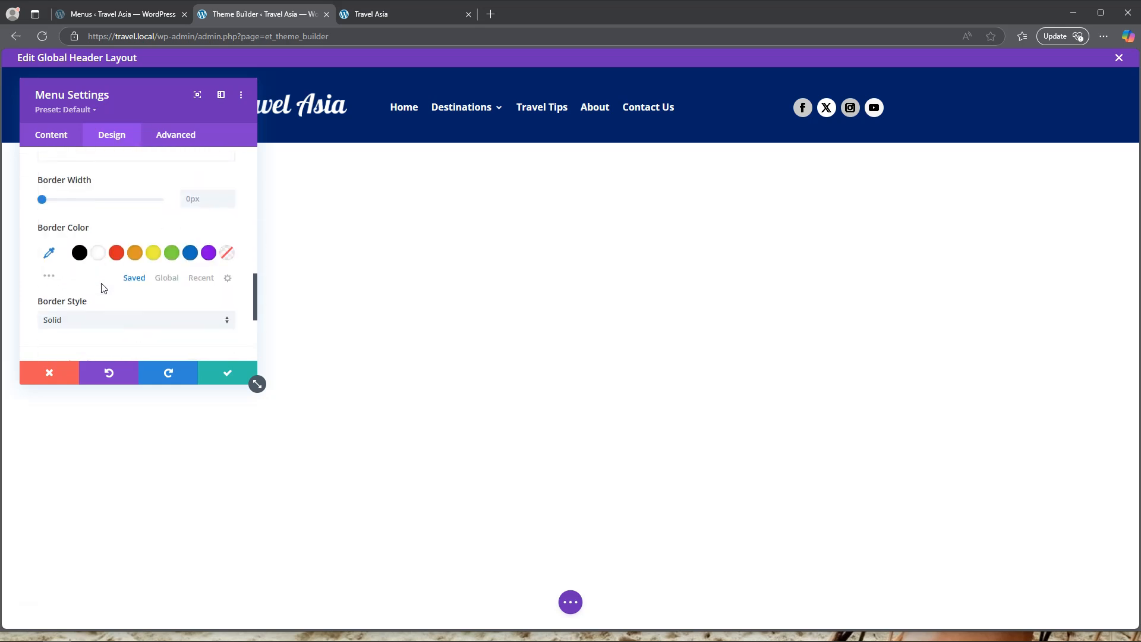
scroll(104, 288, down, 2)
scroll(105, 287, up, 5)
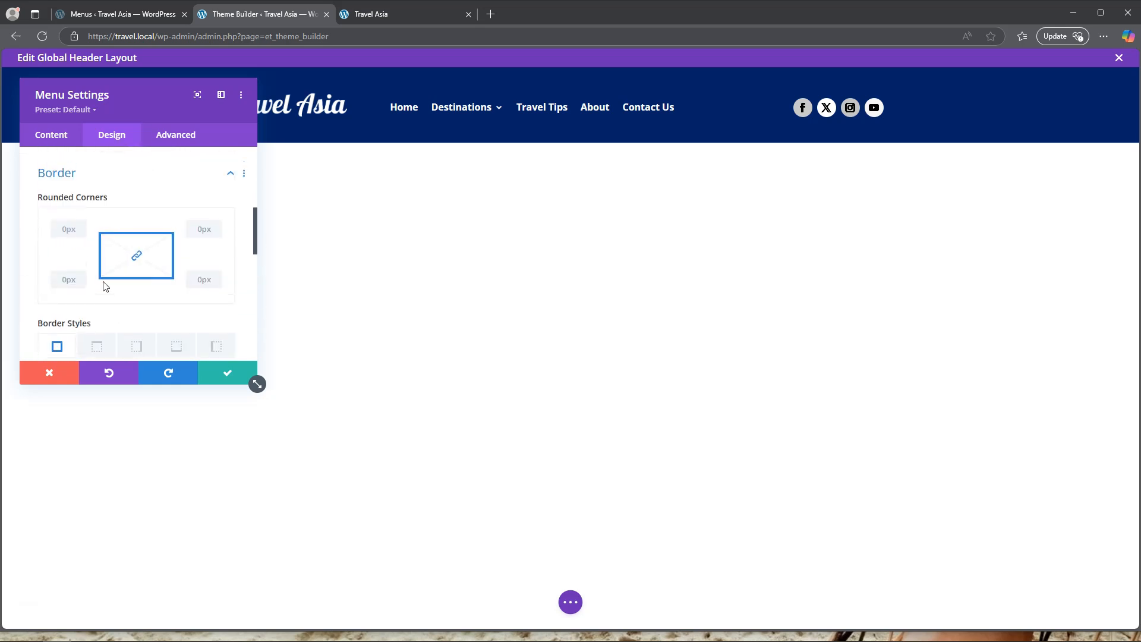
scroll(105, 287, up, 5)
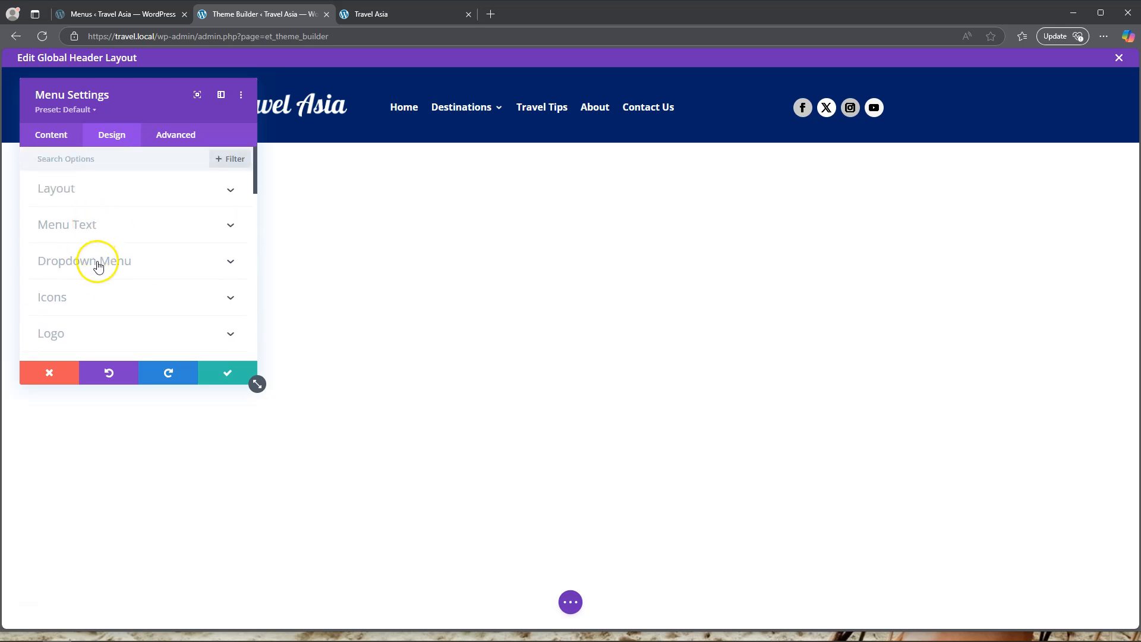
Enable hover options for the dropdown menu background color and apply the menu settings.
click(95, 262)
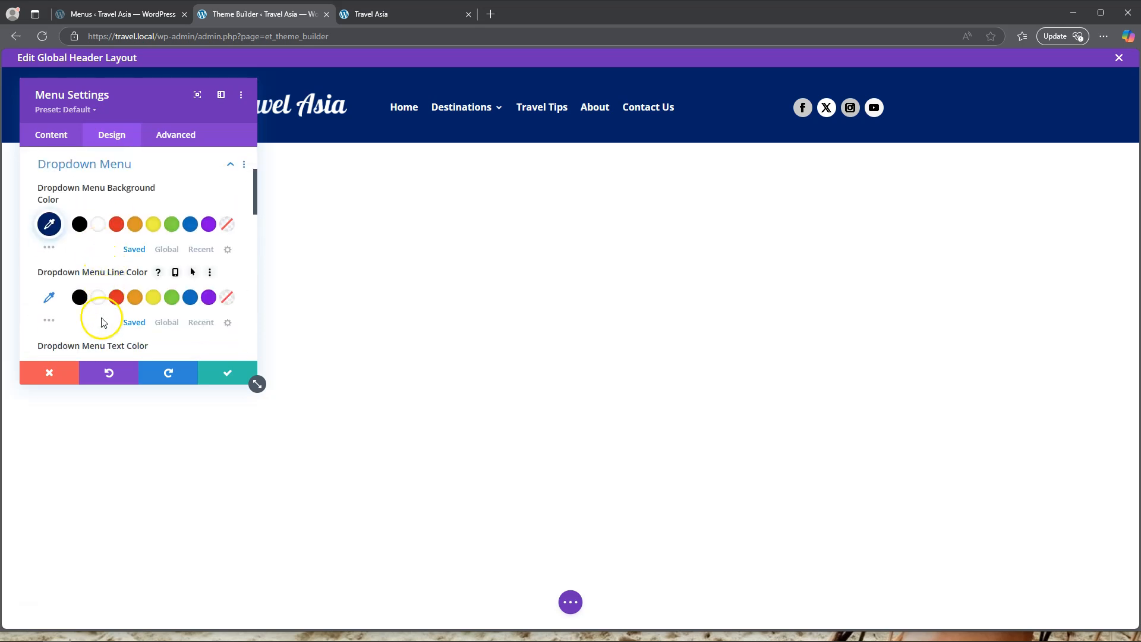
scroll(102, 315, down, 2)
scroll(104, 283, up, 3)
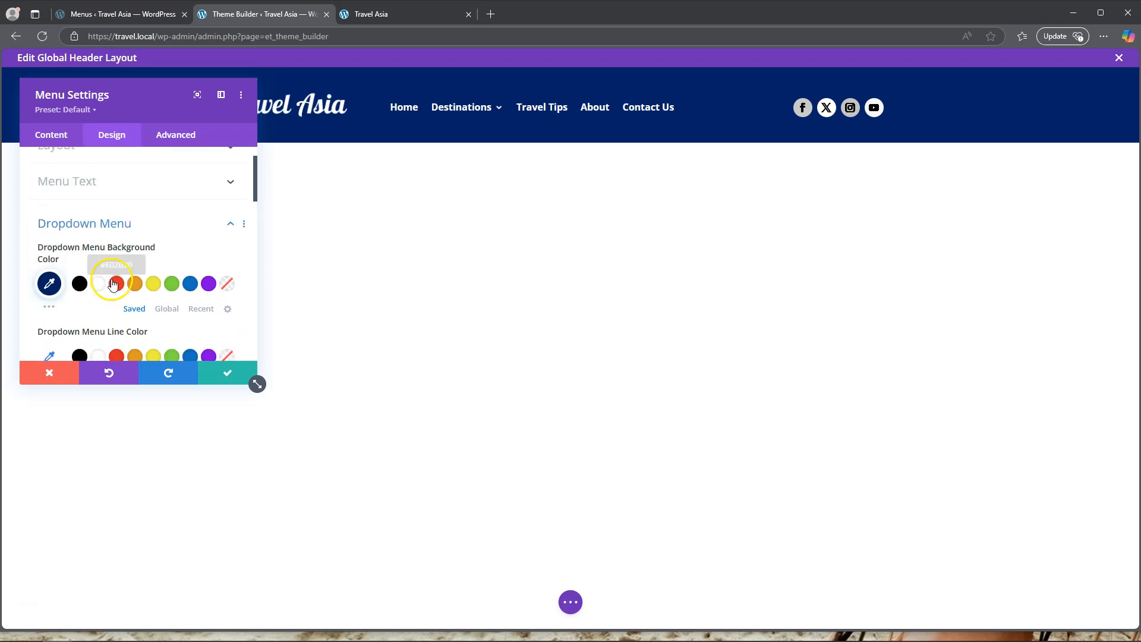
click(185, 254)
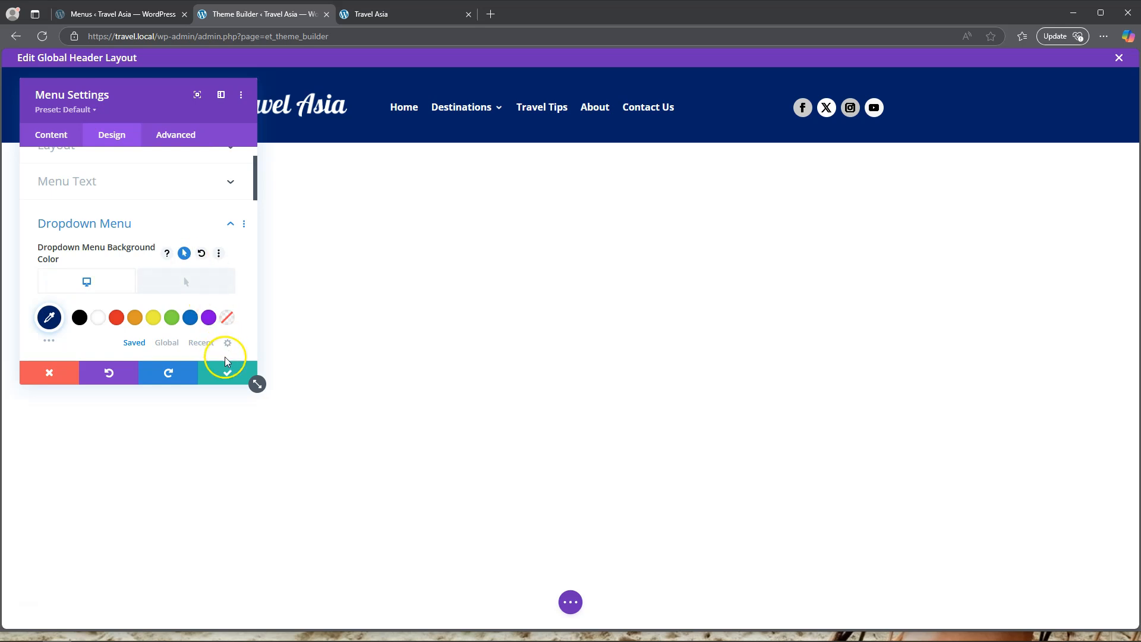
click(228, 372)
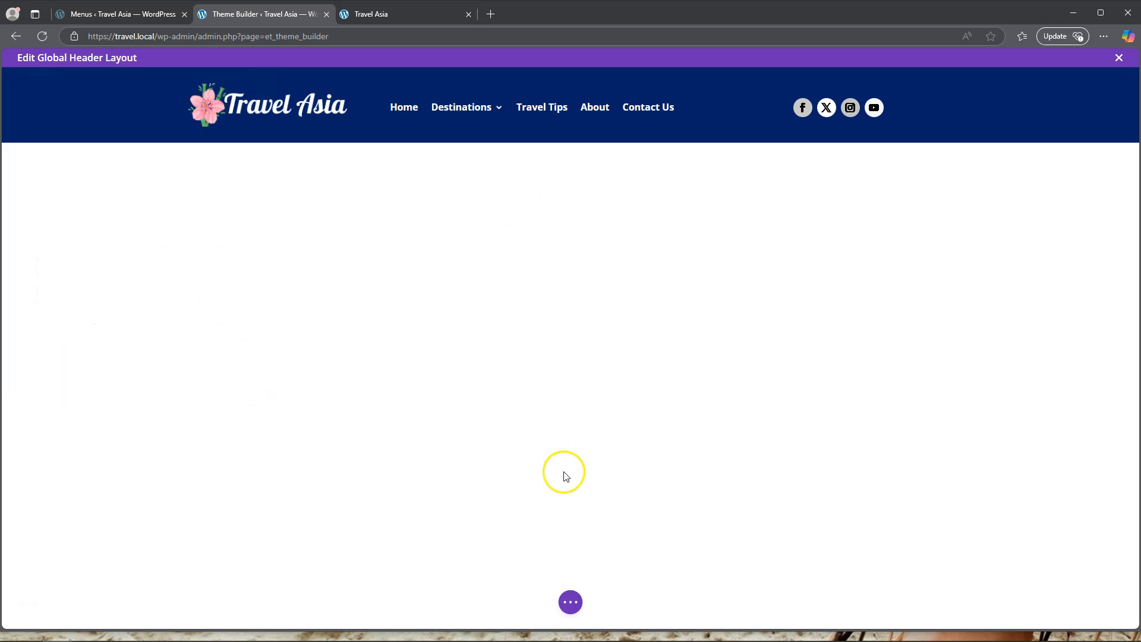
Save the global header layout and reload the live Travel Asia site to check the Destinations dropdown.
click(570, 602)
click(1098, 604)
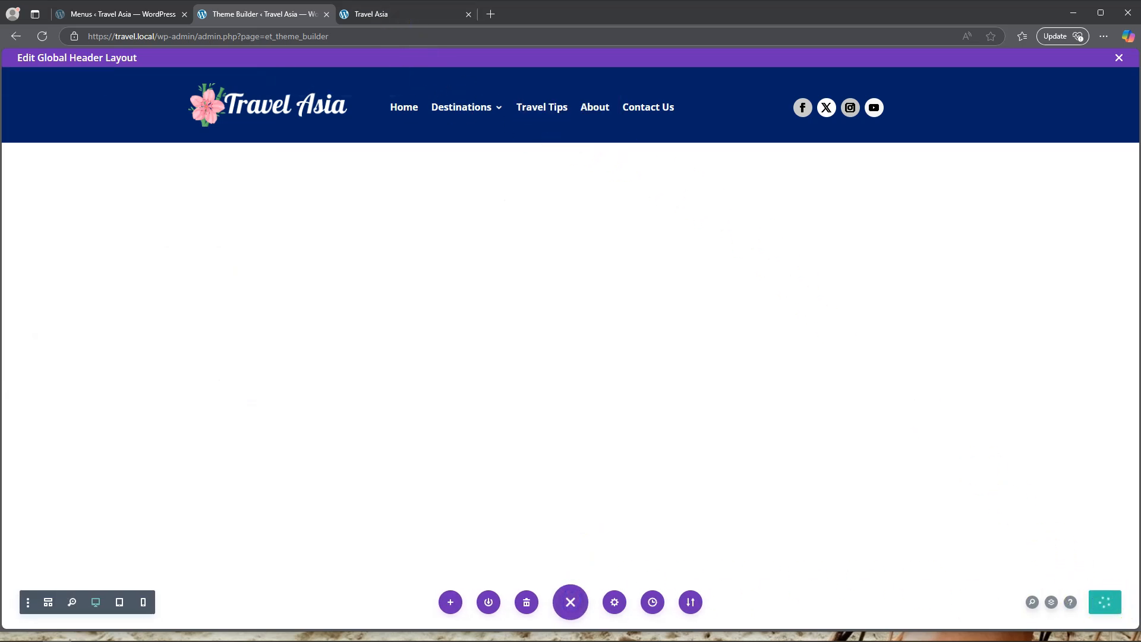
click(396, 16)
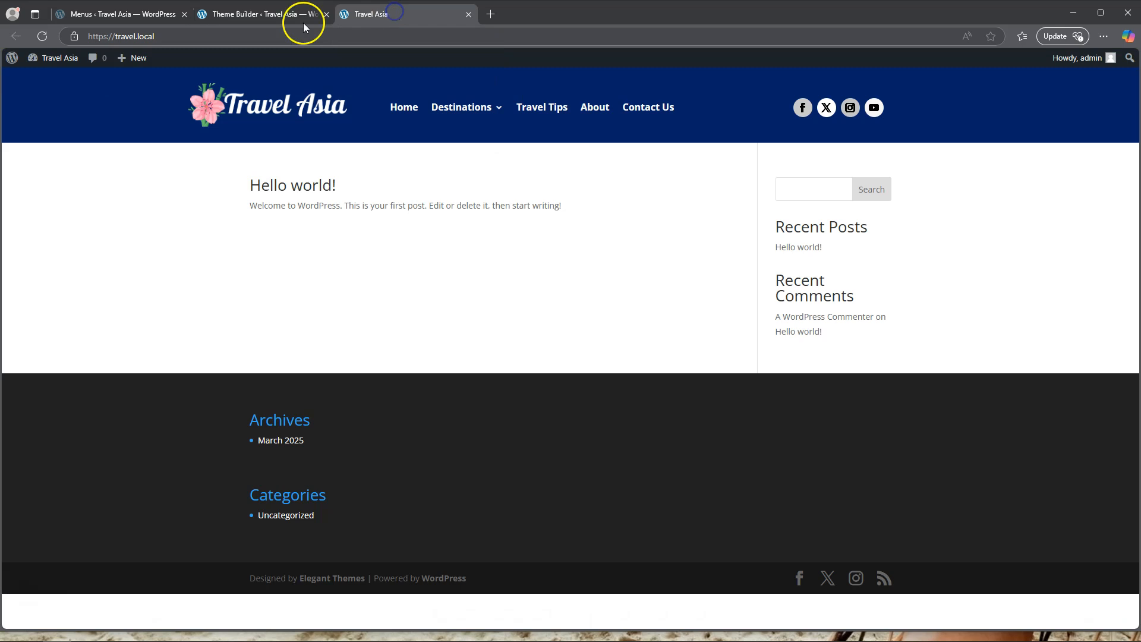
click(44, 37)
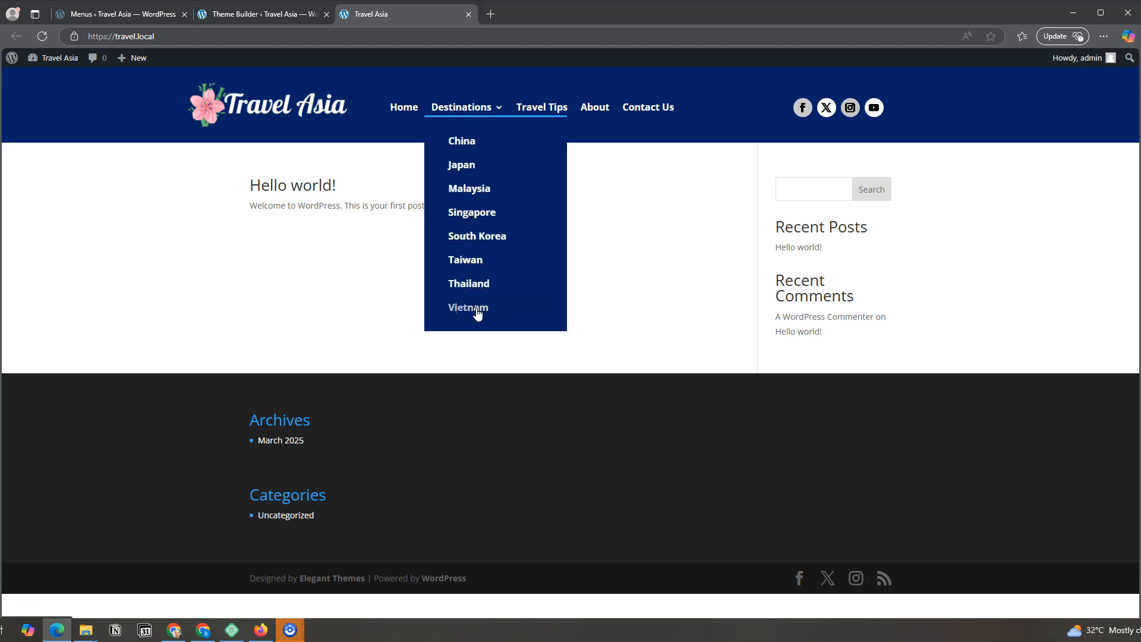
click(466, 148)
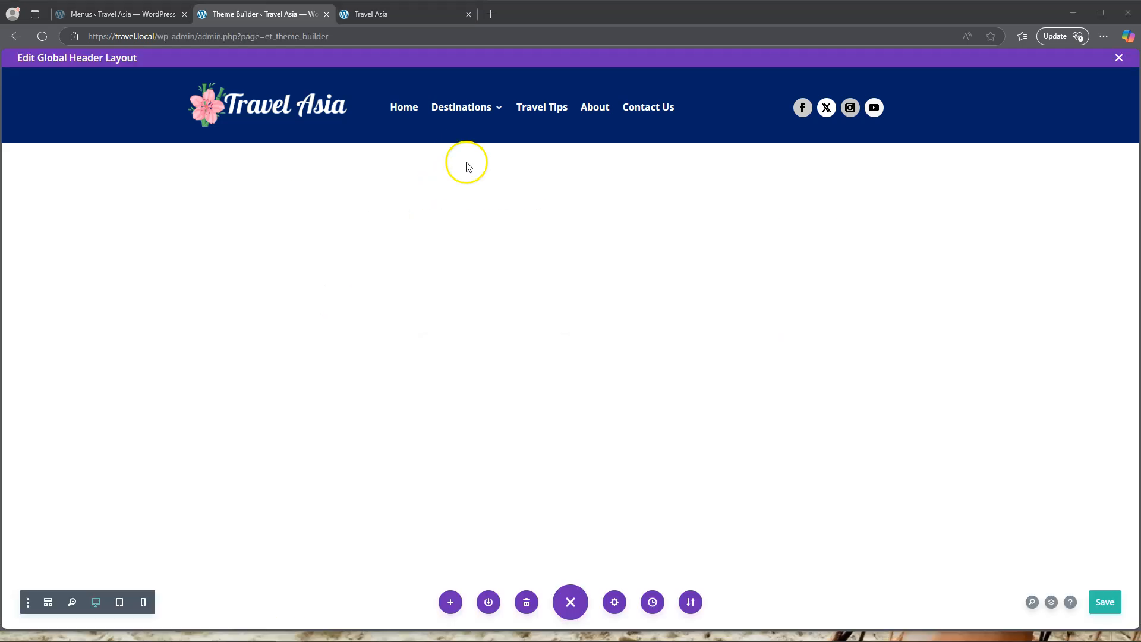
Set the menu module's dropdown menu text color to white.
mouse_move(475, 109)
click(548, 107)
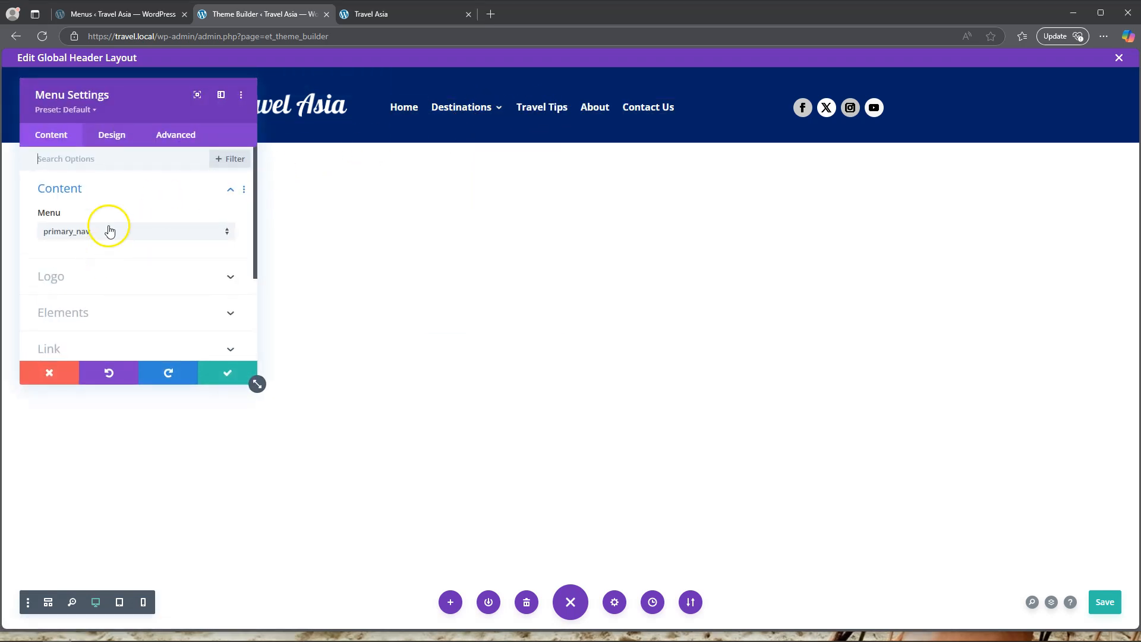
click(112, 140)
click(119, 260)
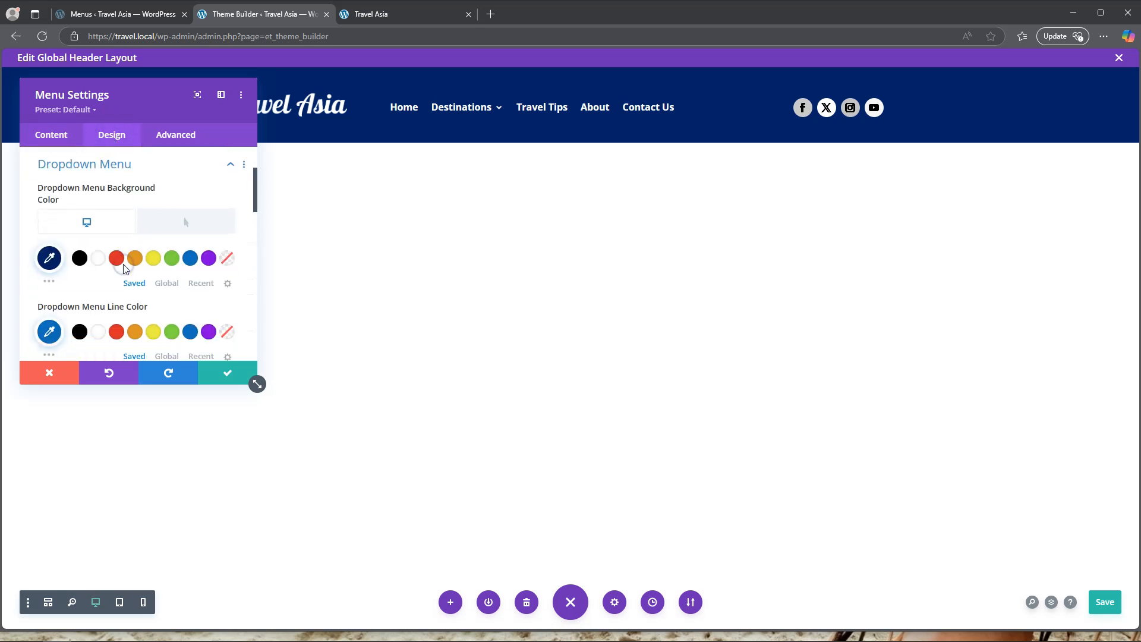
scroll(119, 300, down, 2)
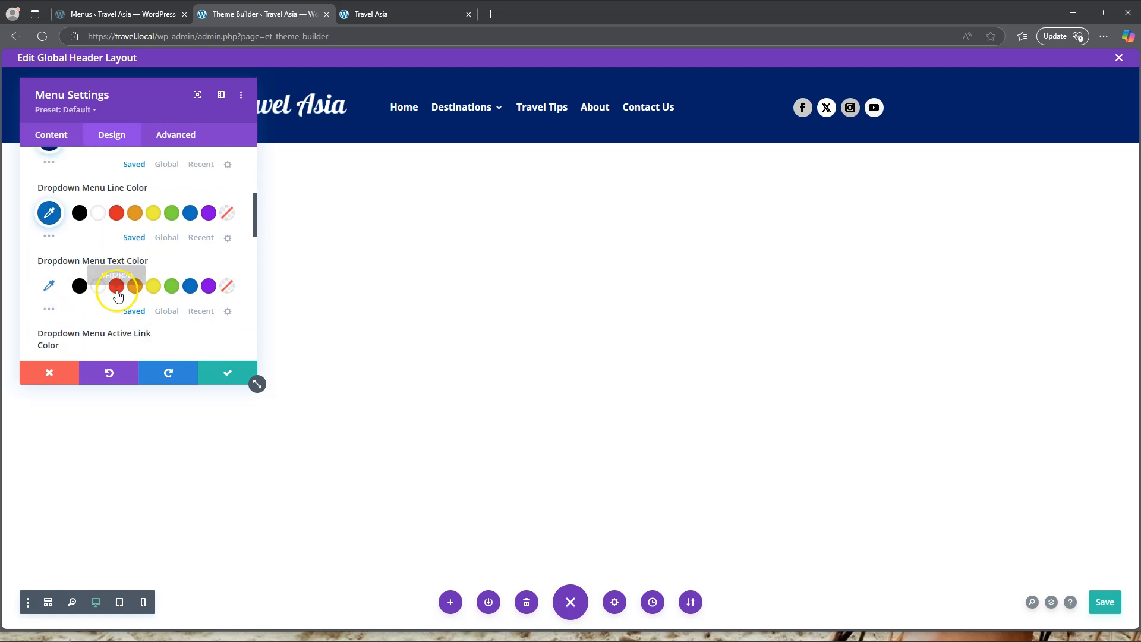
click(153, 287)
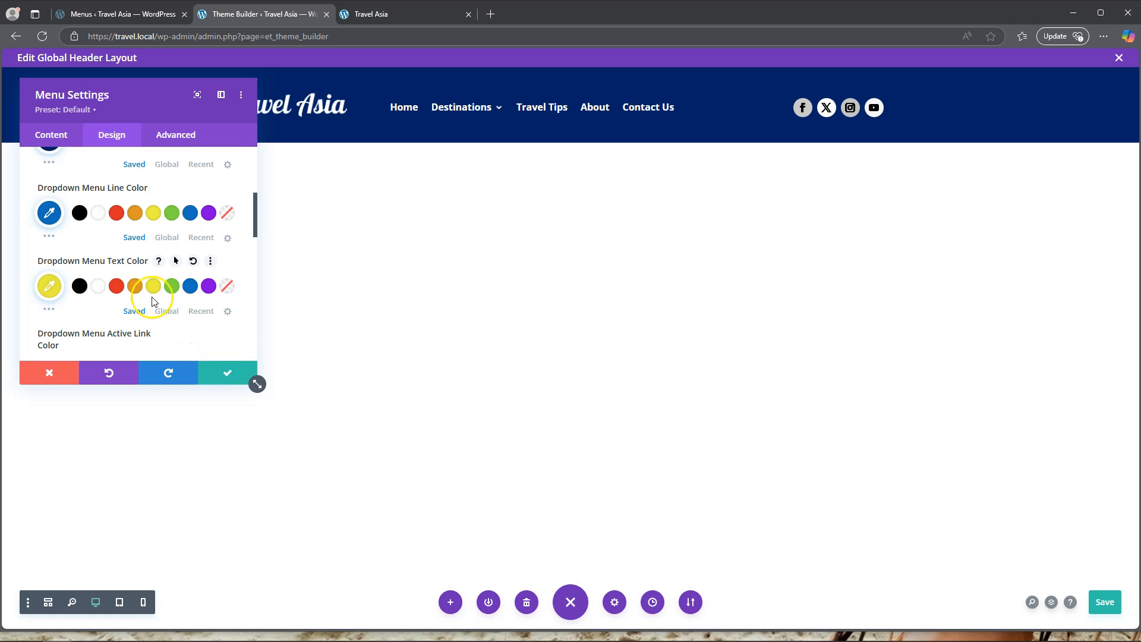
click(100, 290)
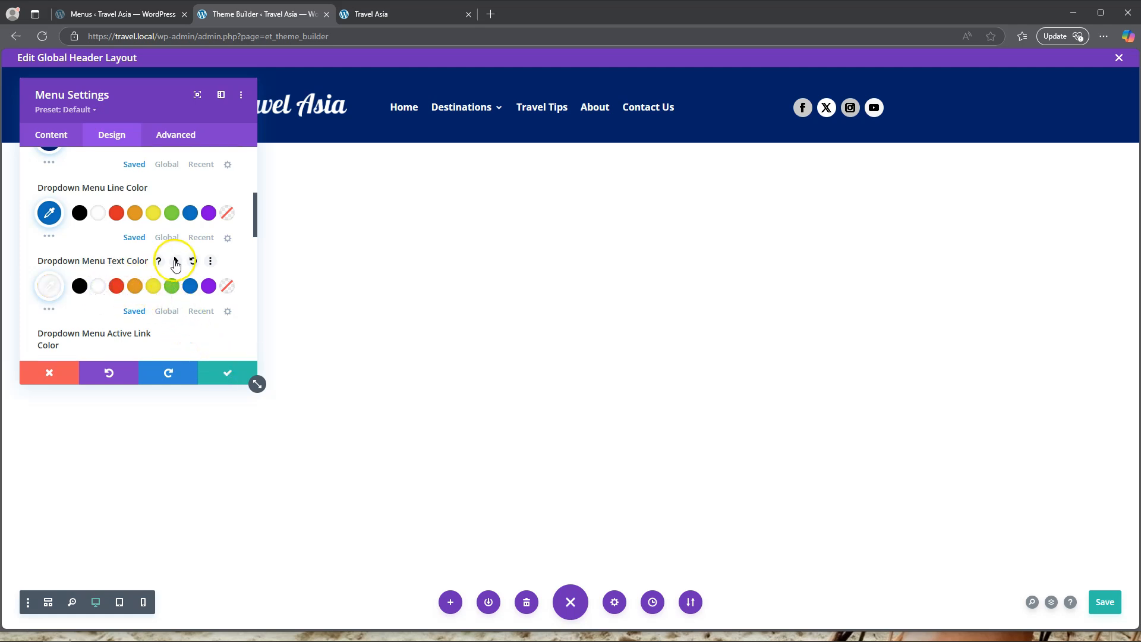
Enable hover options for the dropdown menu text color, set the hover color to yellow #EDF000, and apply the menu settings.
click(174, 261)
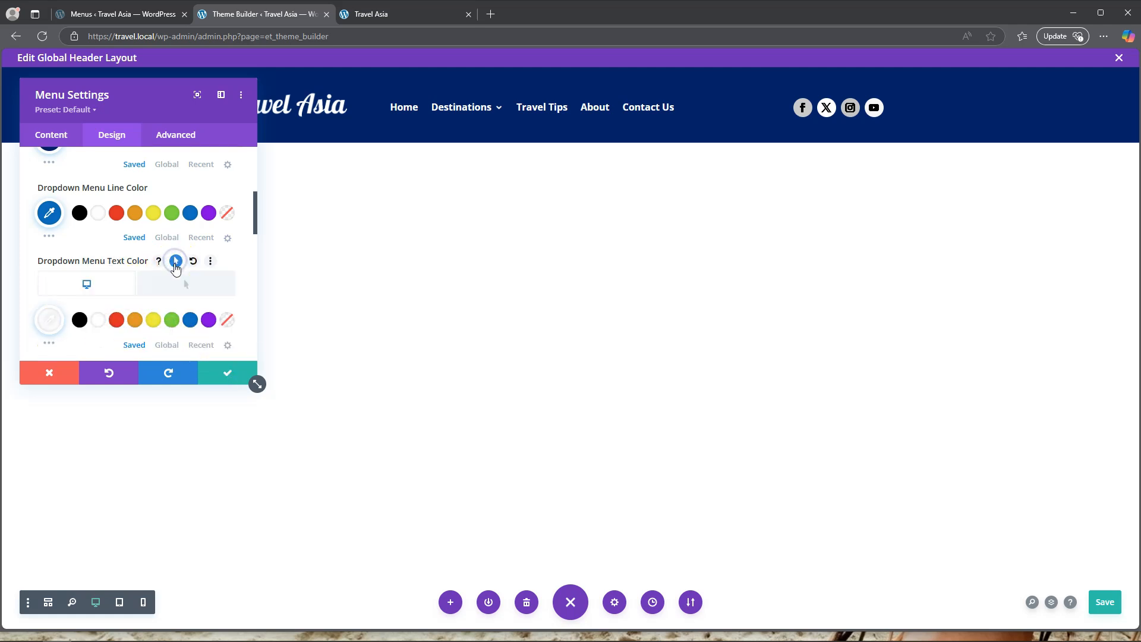
click(153, 320)
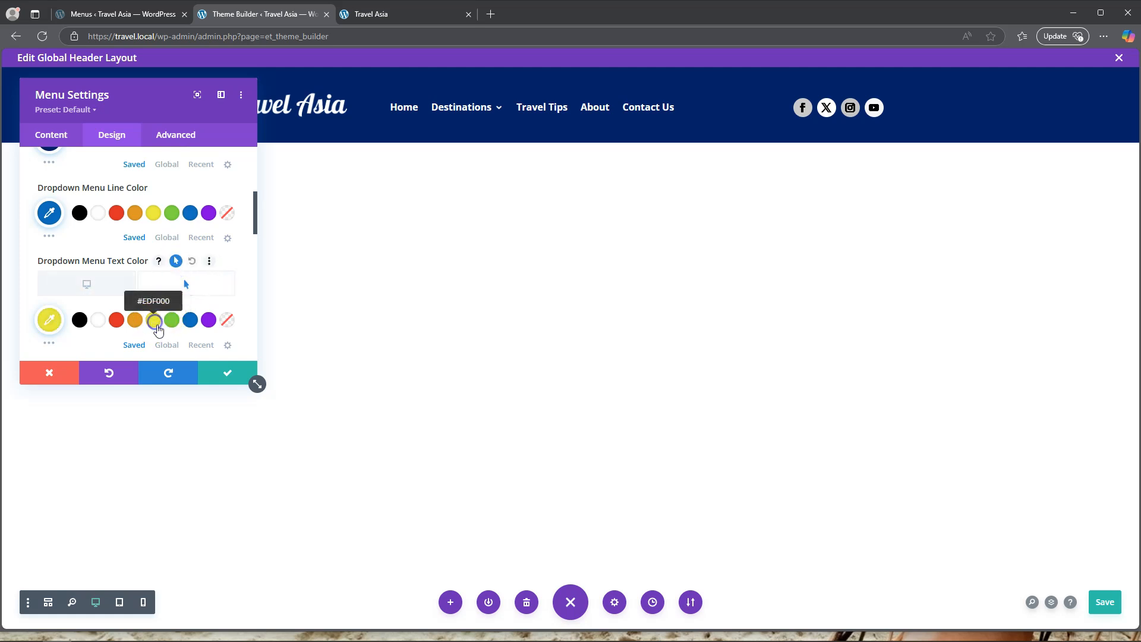
click(228, 374)
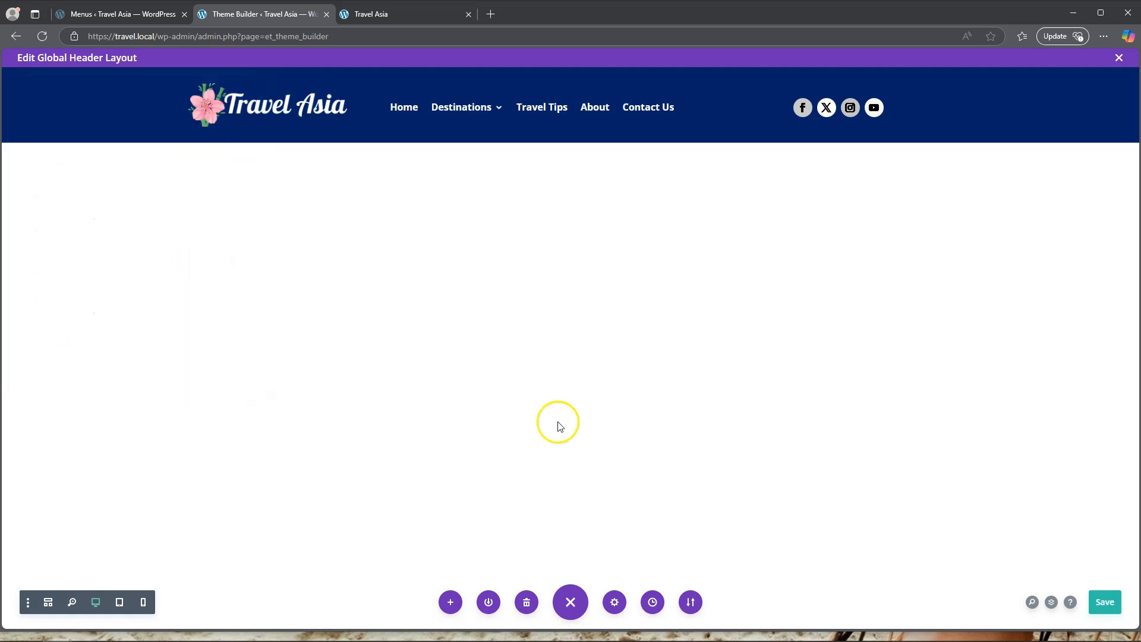
Save the header layout and refresh the live home page to check the hover color in the Destinations dropdown.
click(1106, 602)
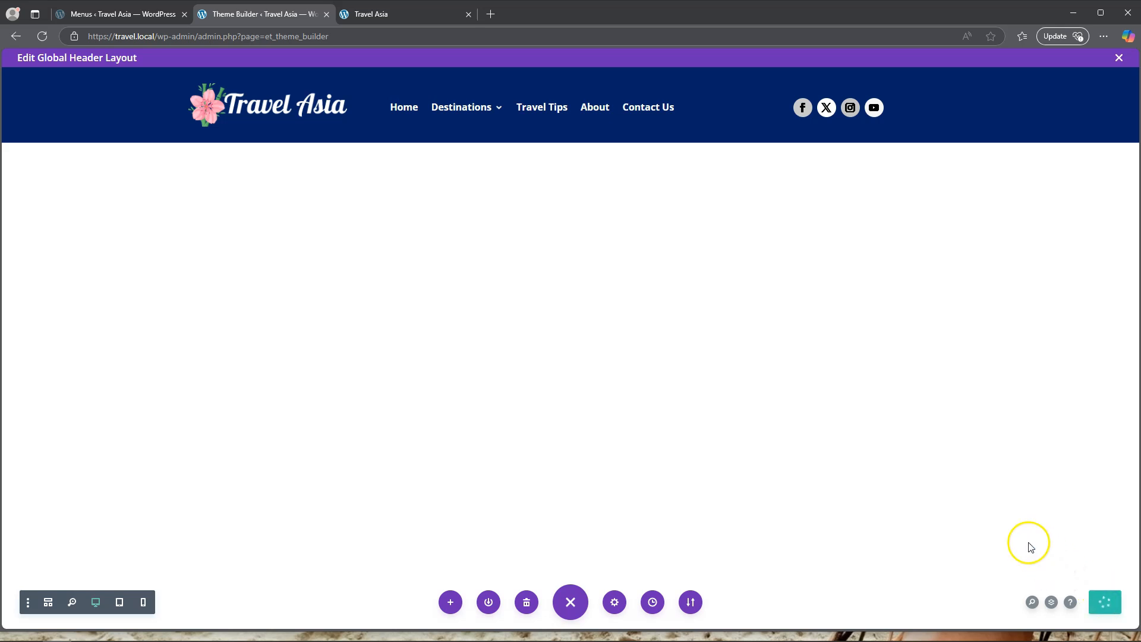
click(405, 17)
click(42, 36)
mouse_move(466, 110)
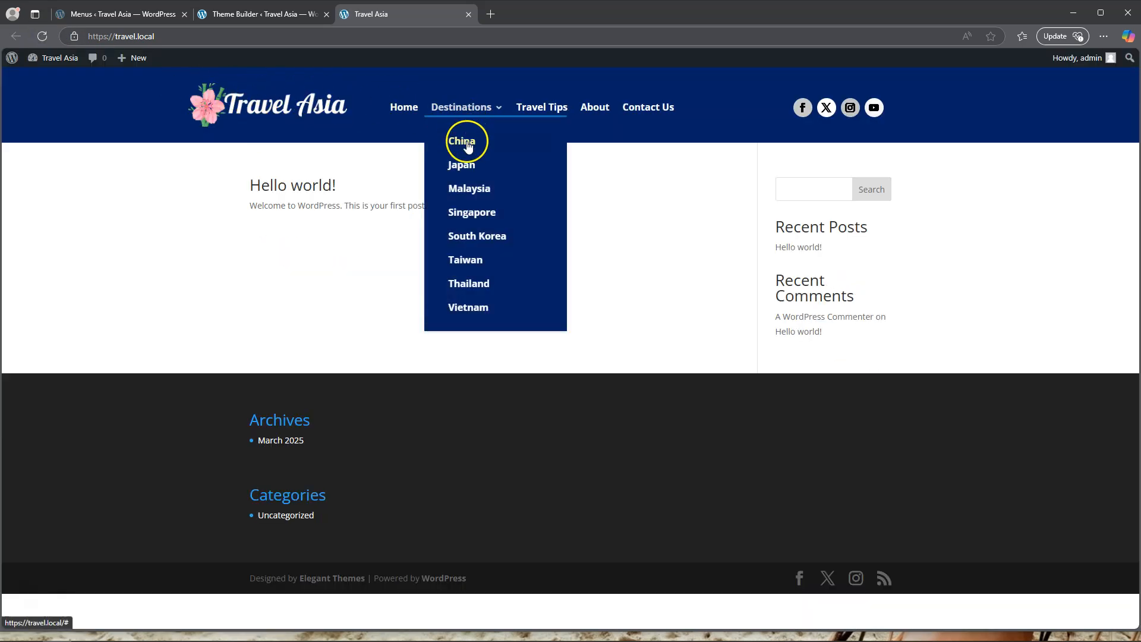